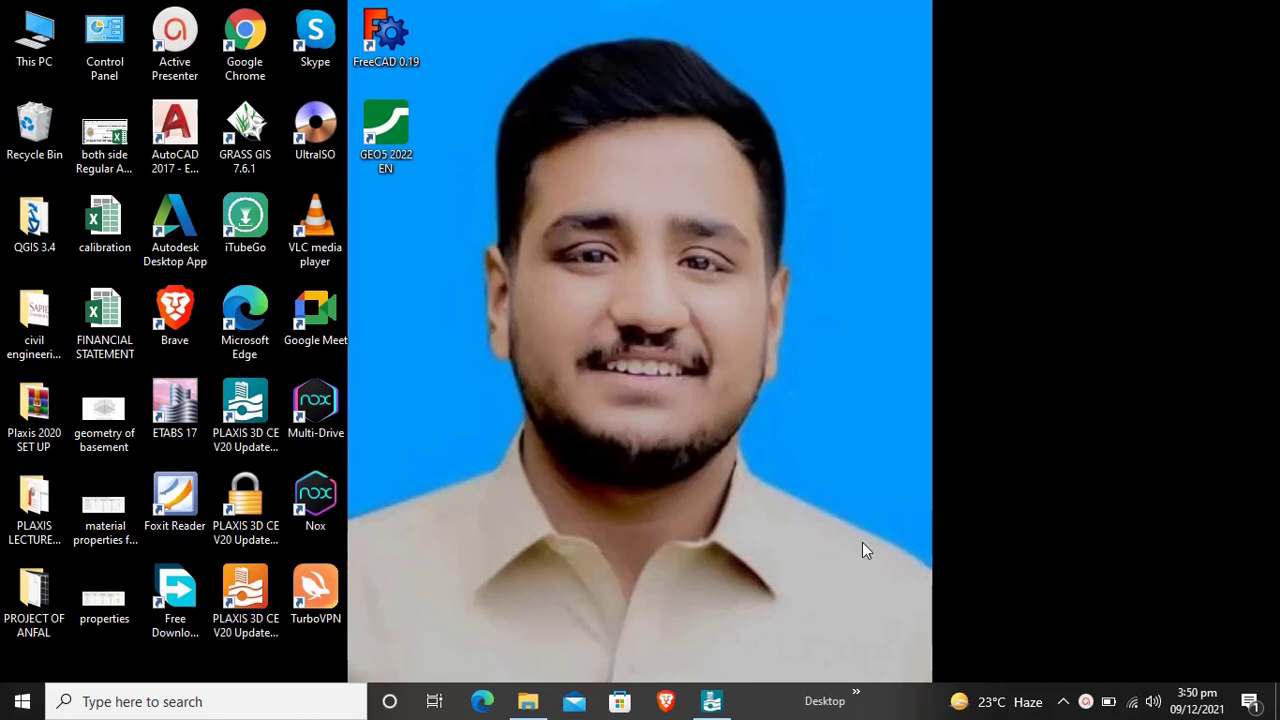
# Switch to PLAXIS 3D in a maximised window and open the project's material sets from Structures mode
pyautogui.click(711, 705)
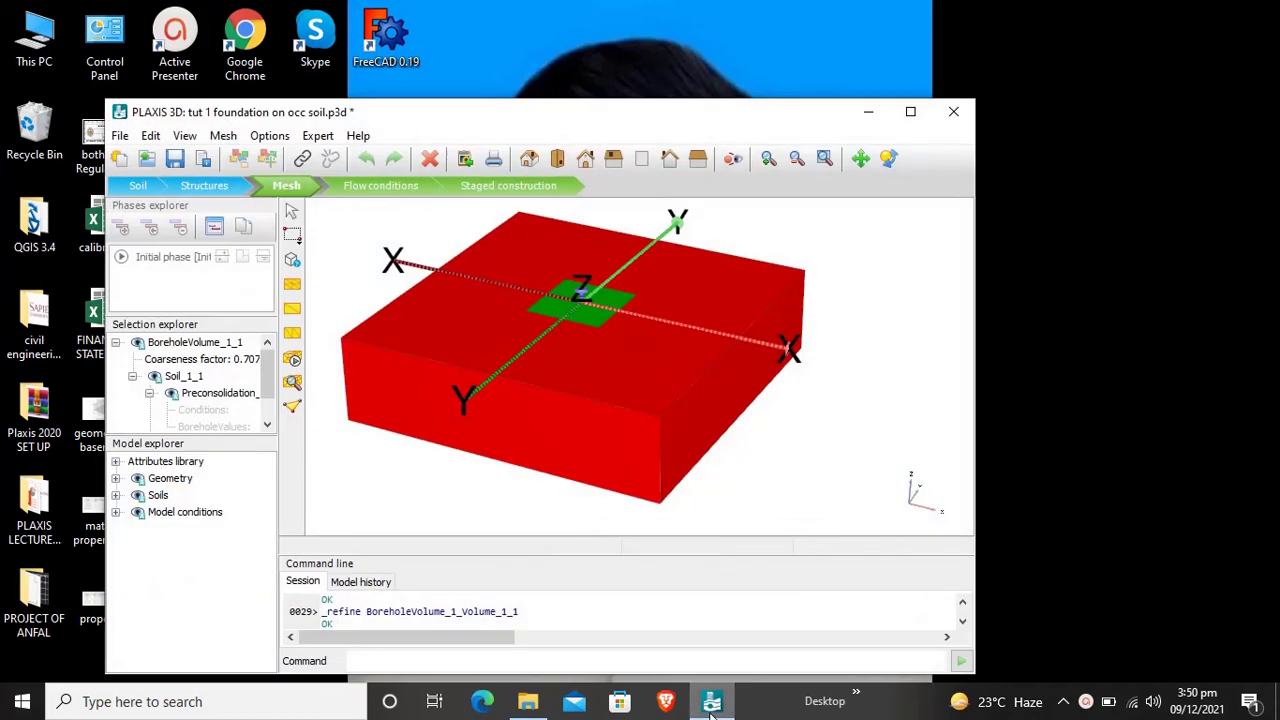
pyautogui.click(910, 112)
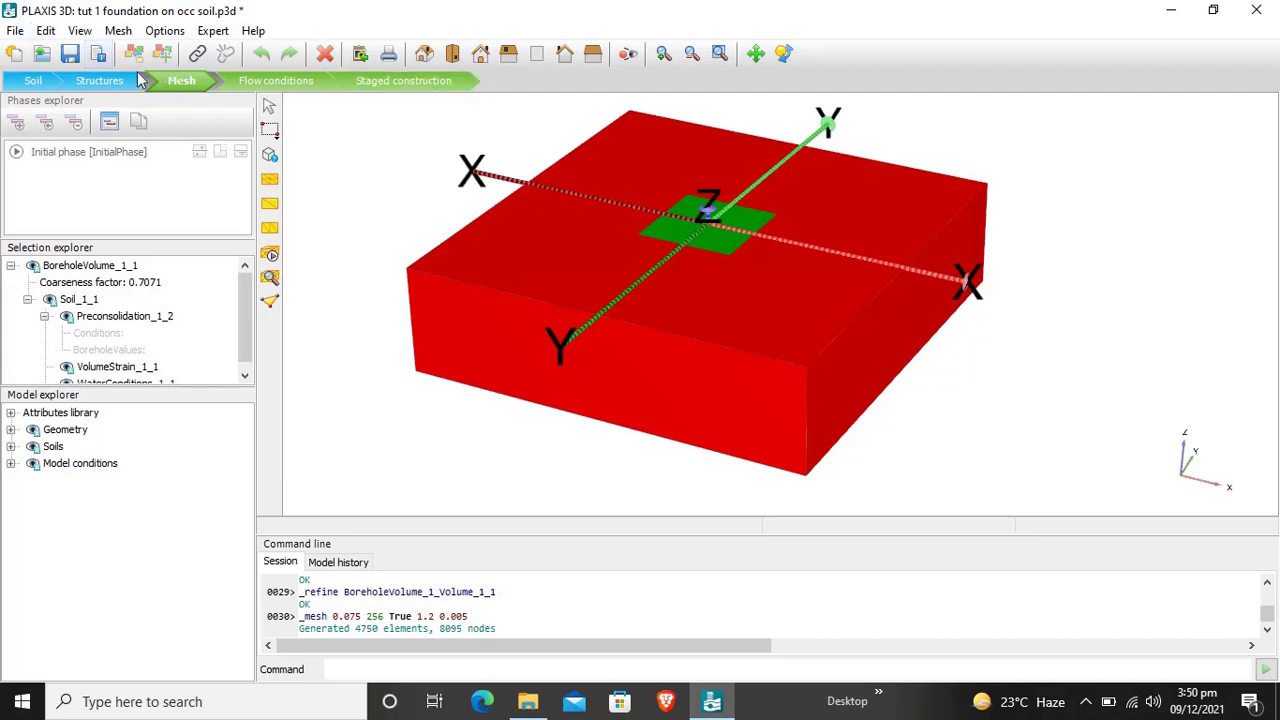
pyautogui.click(103, 82)
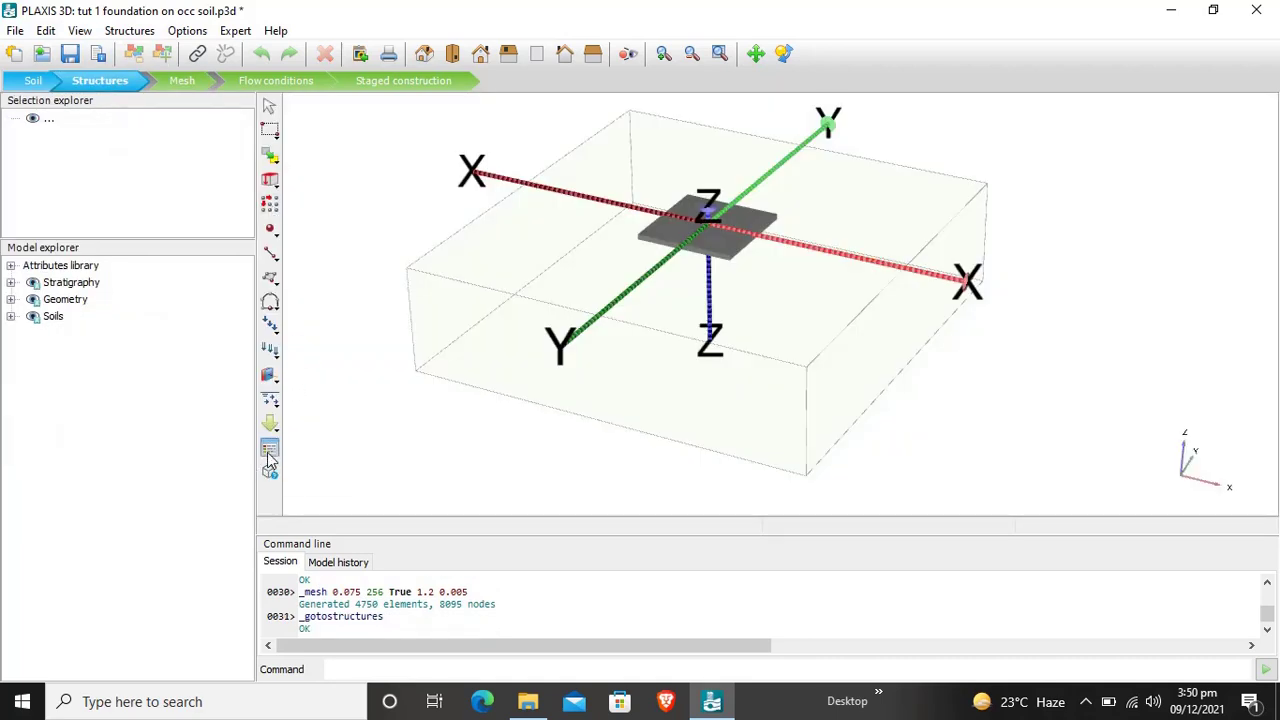
pyautogui.click(268, 455)
# Create a new material set of type Soil and interfaces with the identification BUILDING
pyautogui.click(704, 175)
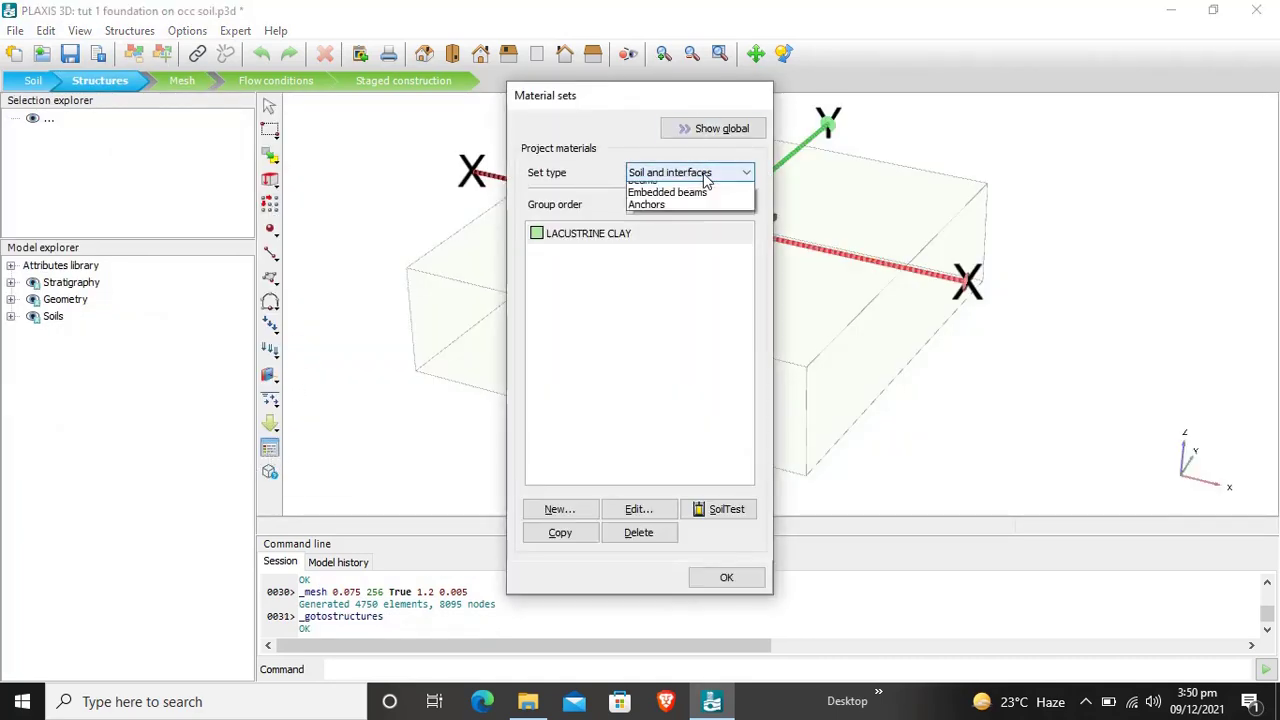
pyautogui.click(701, 174)
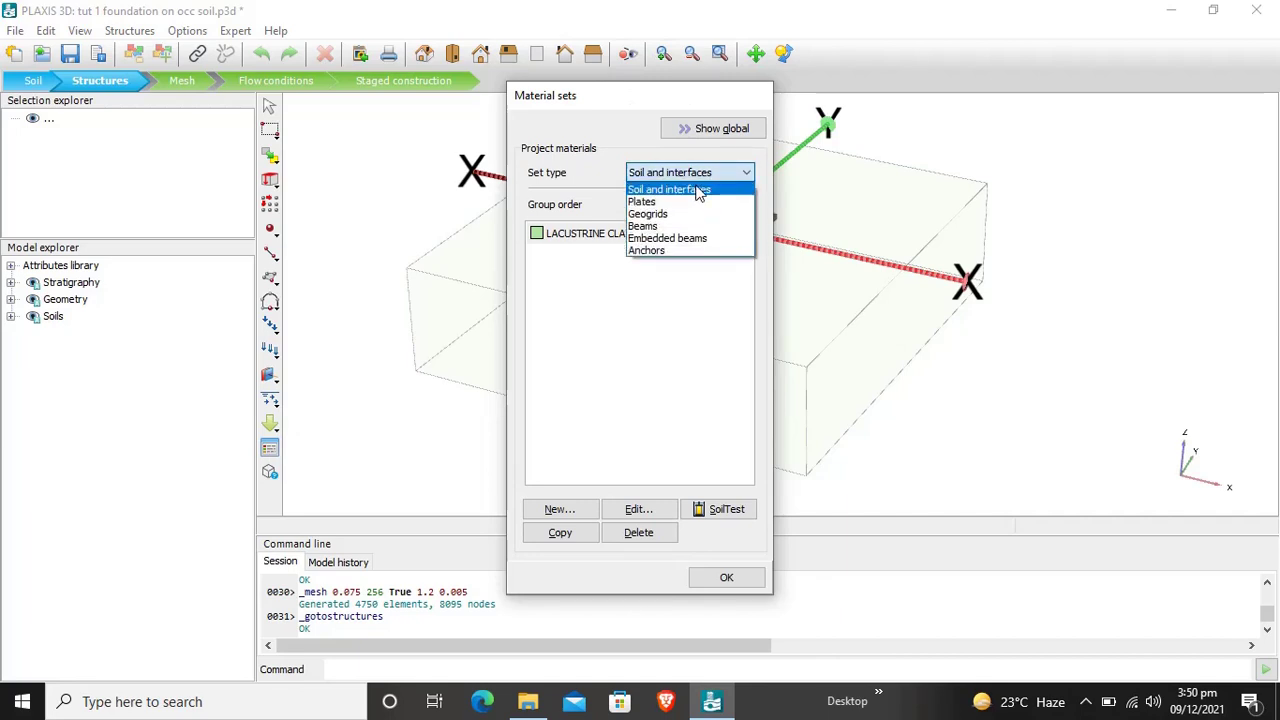
pyautogui.click(698, 192)
pyautogui.click(585, 512)
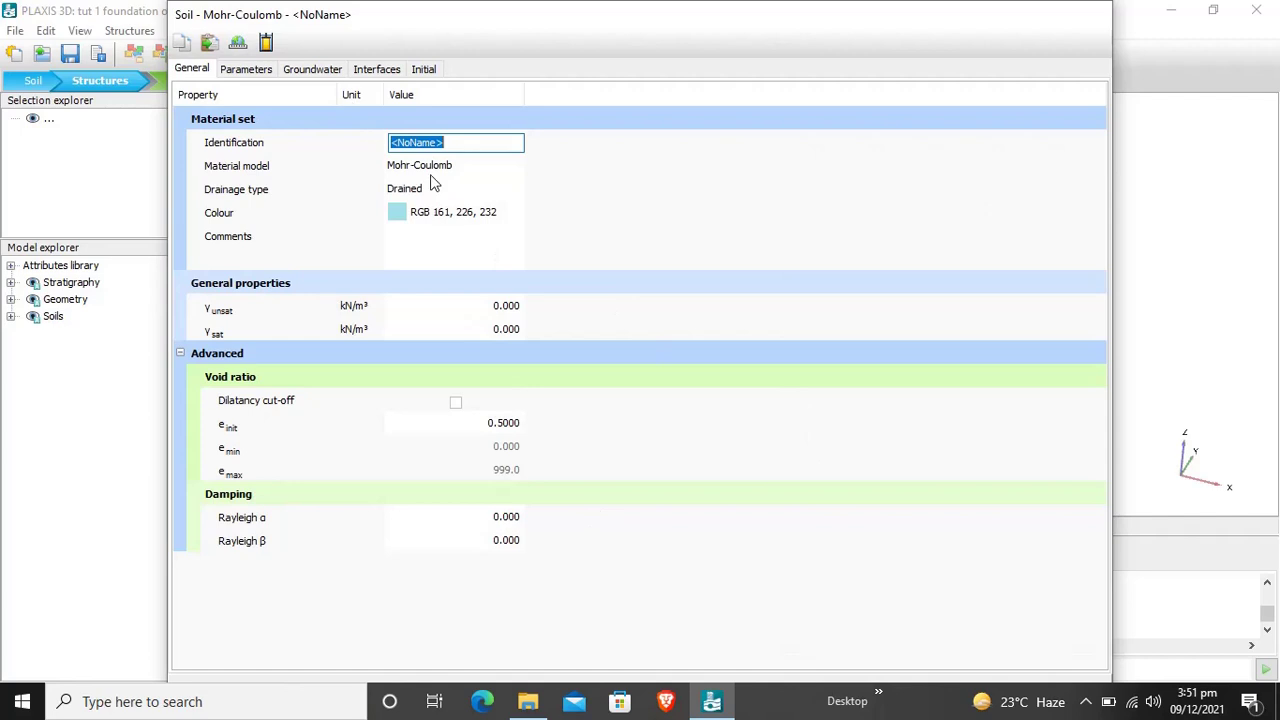
pyautogui.write('BUILING')
pyautogui.press('BackSpace')
pyautogui.press('BackSpace')
pyautogui.press('BackSpace')
pyautogui.write('DING')
# Set the BUILDING material's model to Linear elastic and its drainage type to Non-porous
pyautogui.click(450, 168)
pyautogui.click(452, 170)
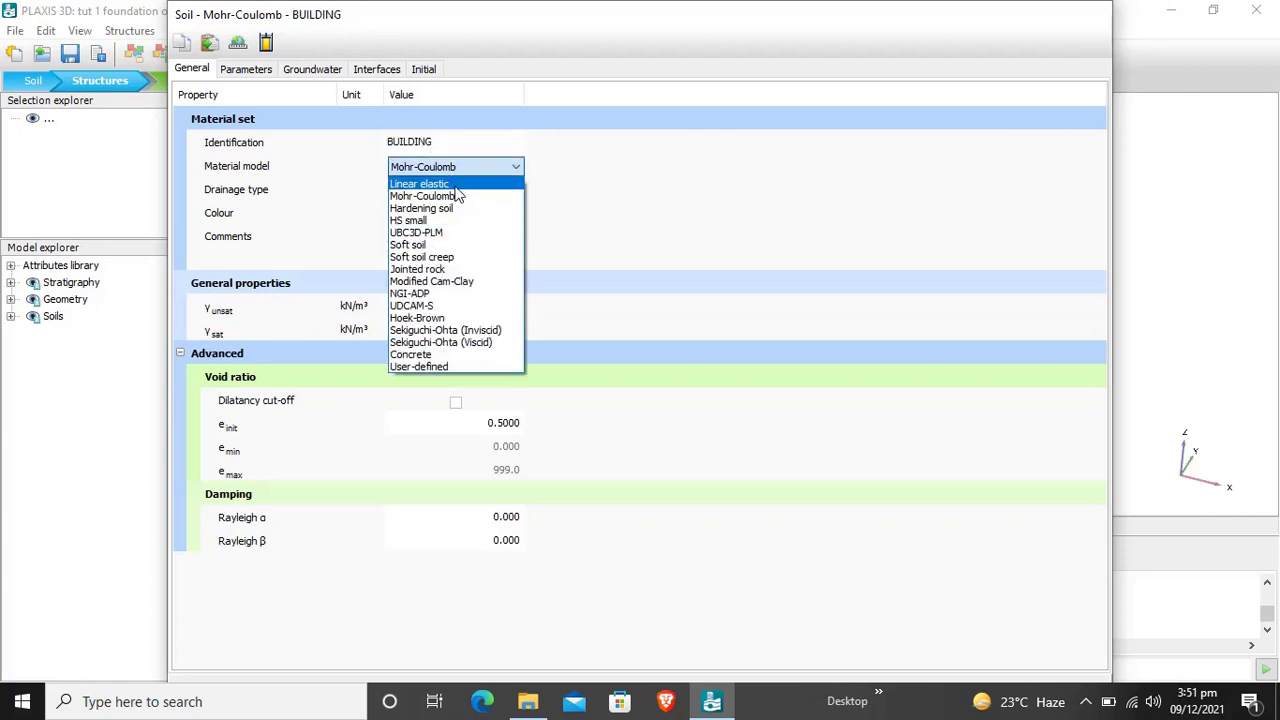
pyautogui.click(456, 181)
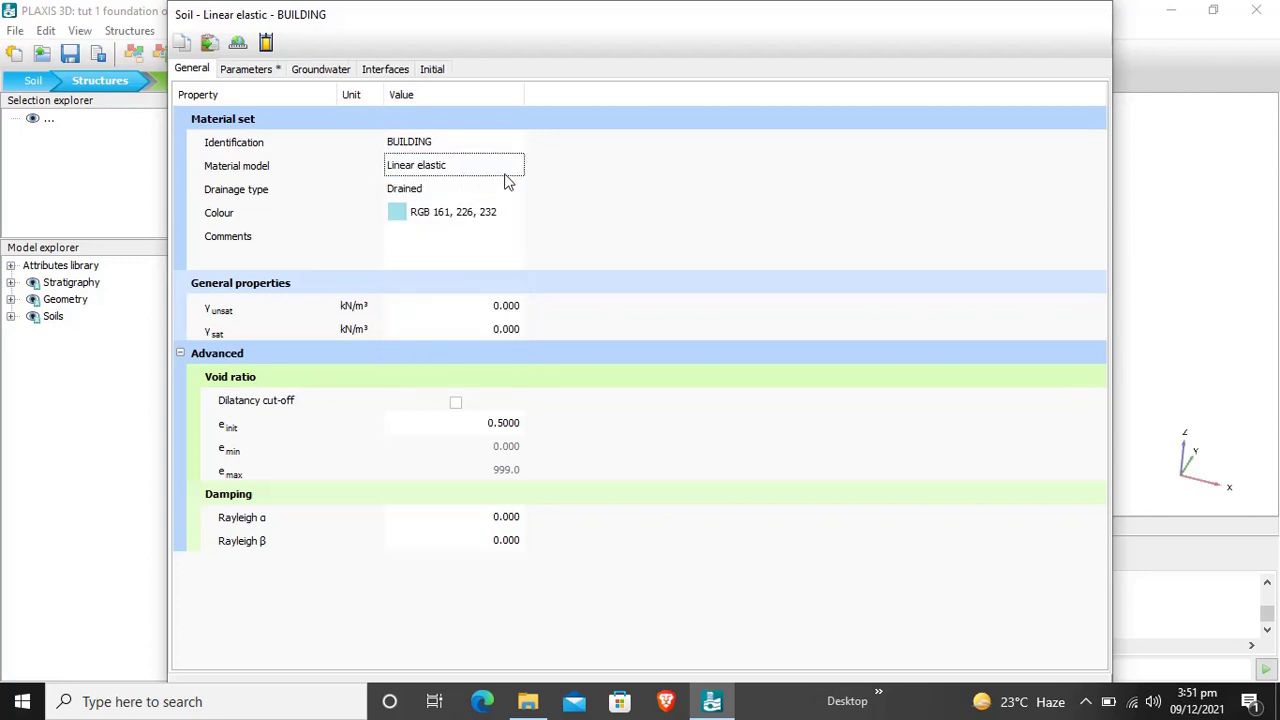
pyautogui.click(430, 192)
pyautogui.click(432, 191)
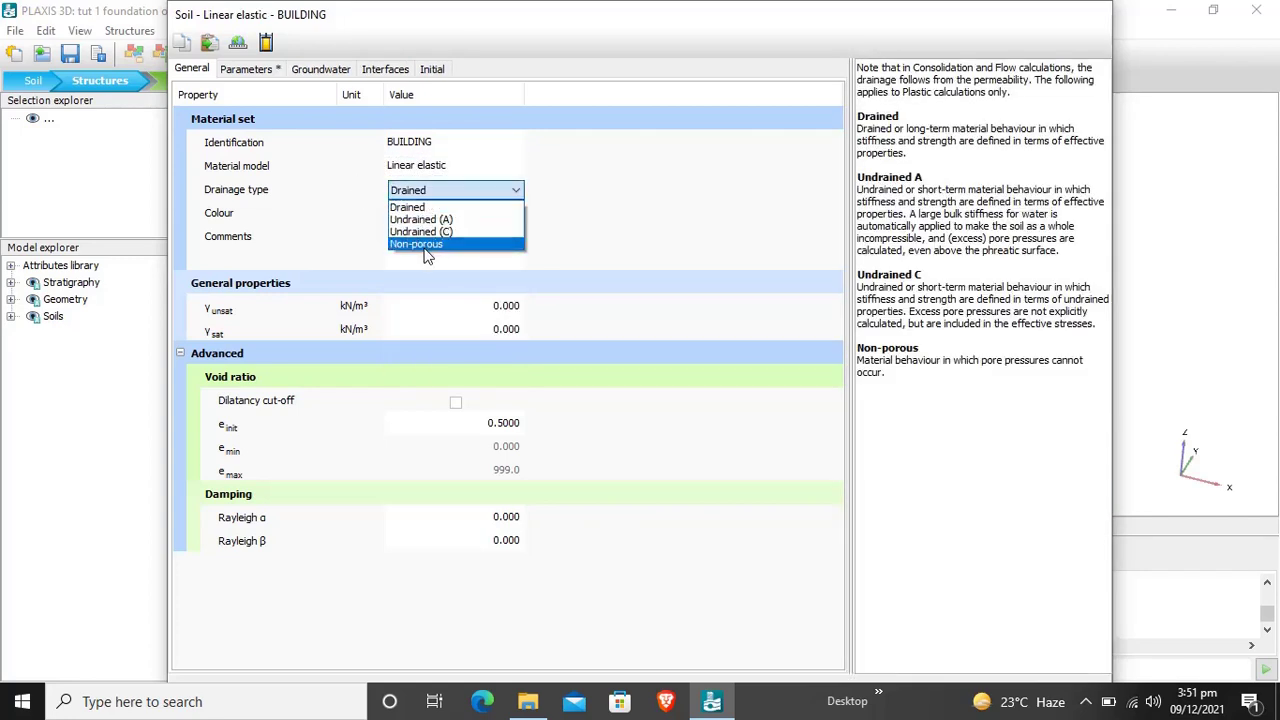
pyautogui.click(424, 245)
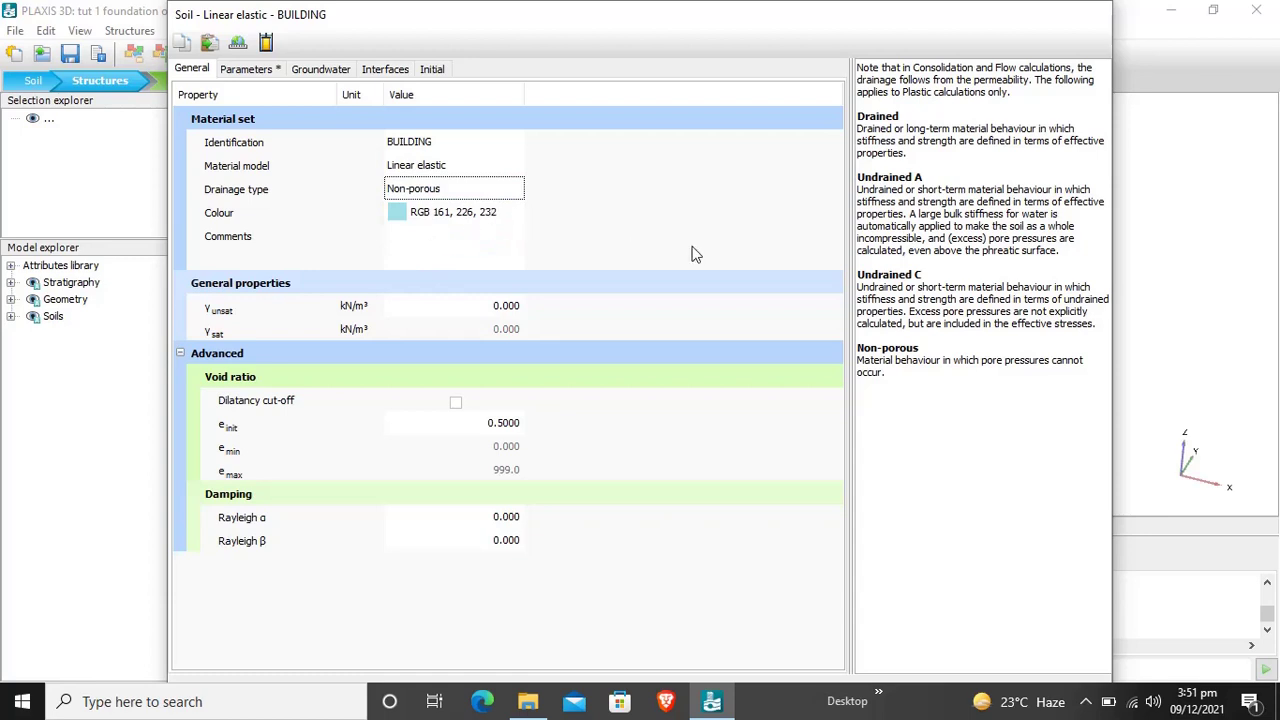
# Set the material's unsaturated unit weight to 50 kN/m³ and collapse the advanced general properties
pyautogui.click(515, 310)
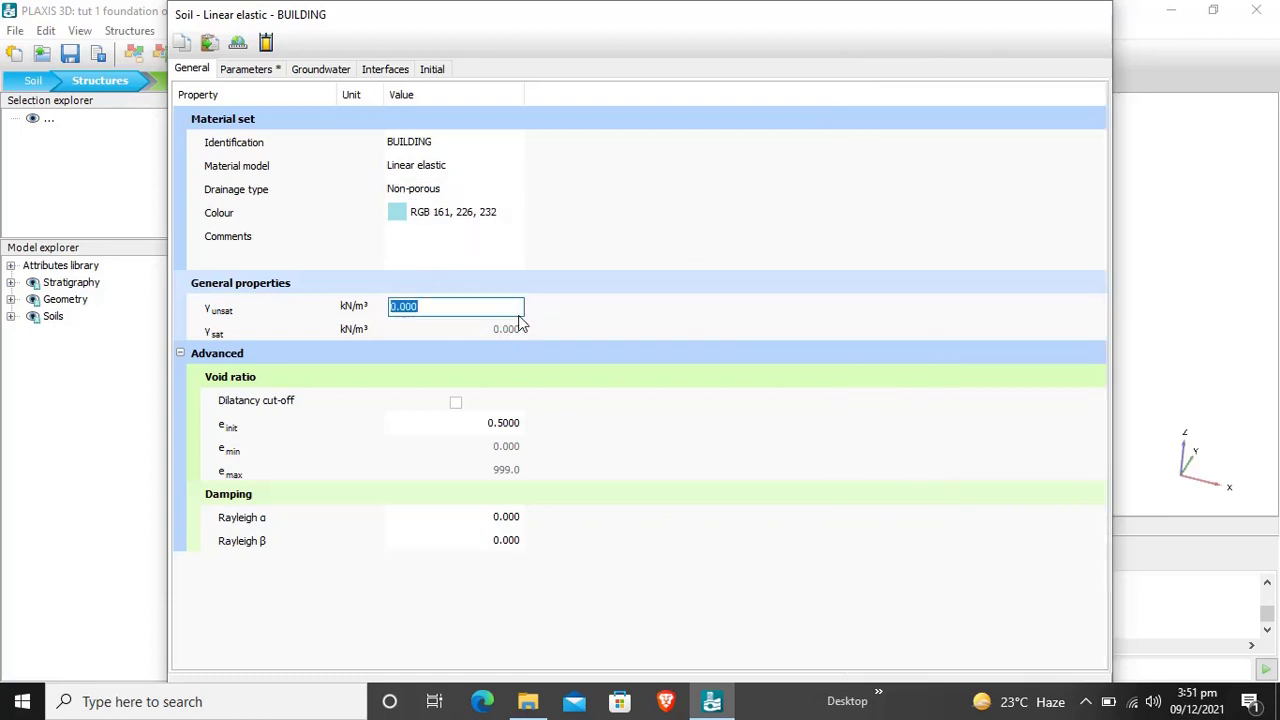
pyautogui.write('50')
pyautogui.press('Return')
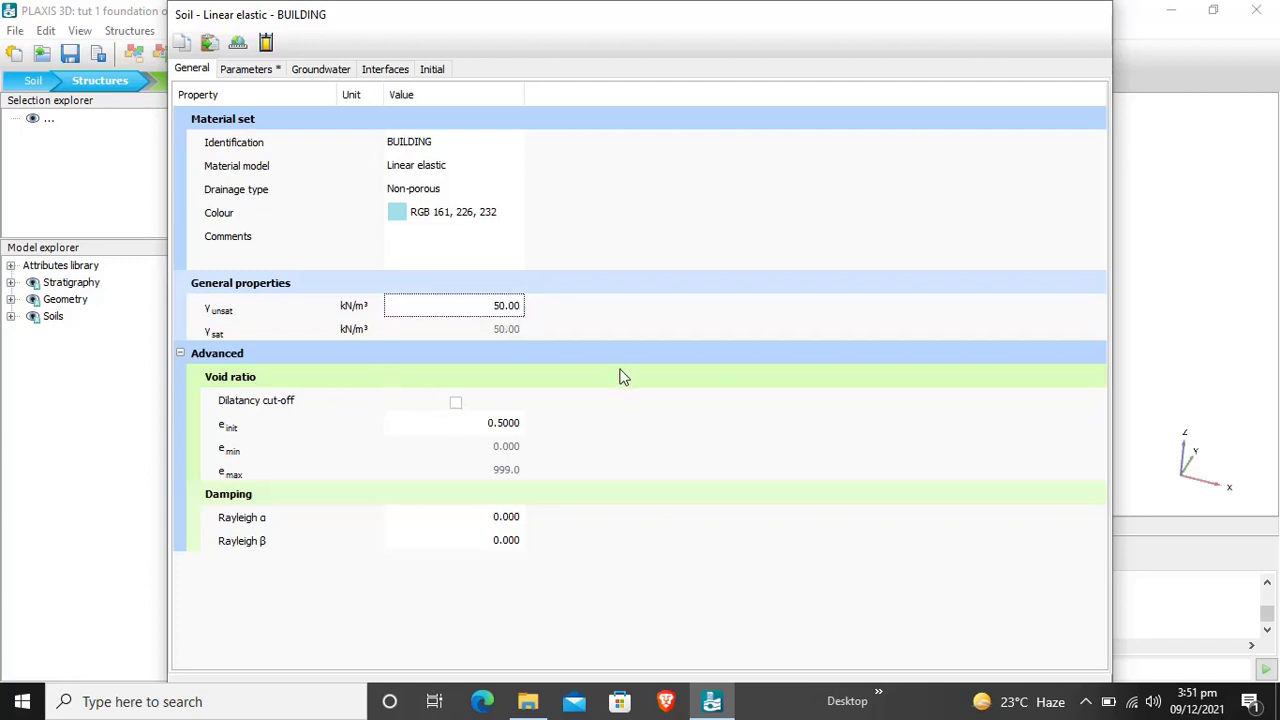
pyautogui.click(181, 354)
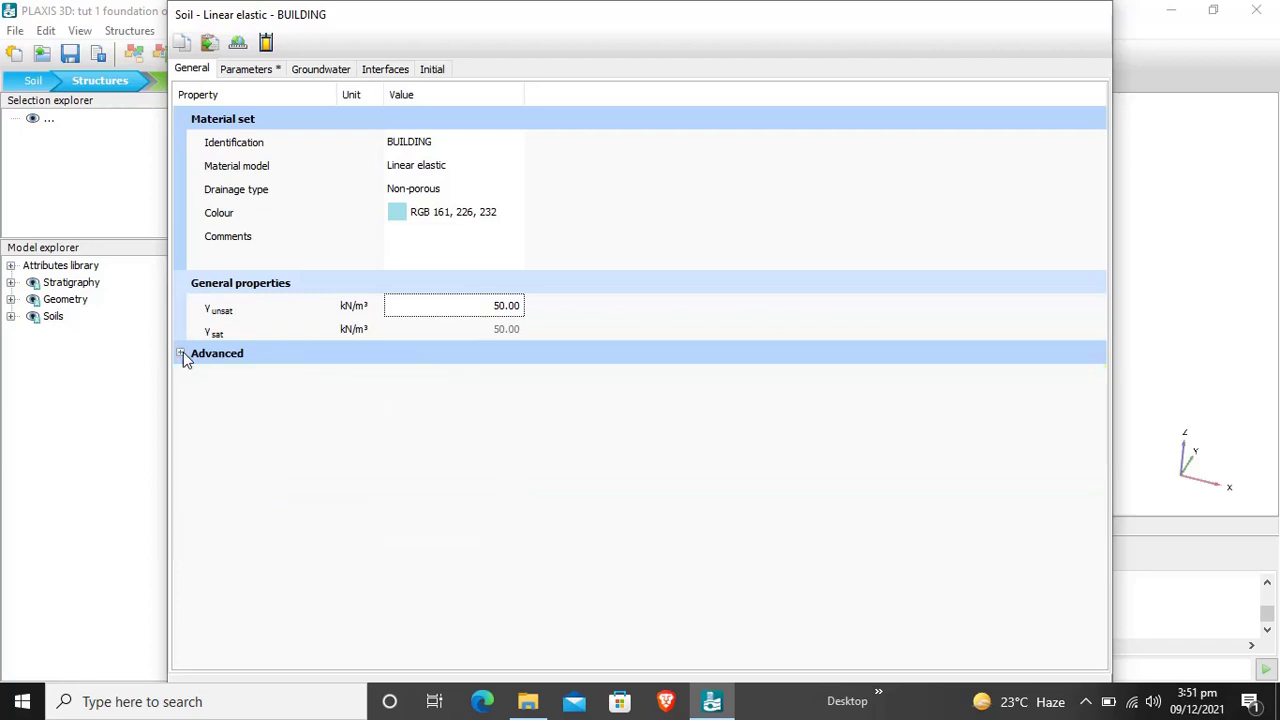
# Set the material's stiffness E to 30E6 kN/m² and Poisson's ratio to 0.15
pyautogui.click(262, 70)
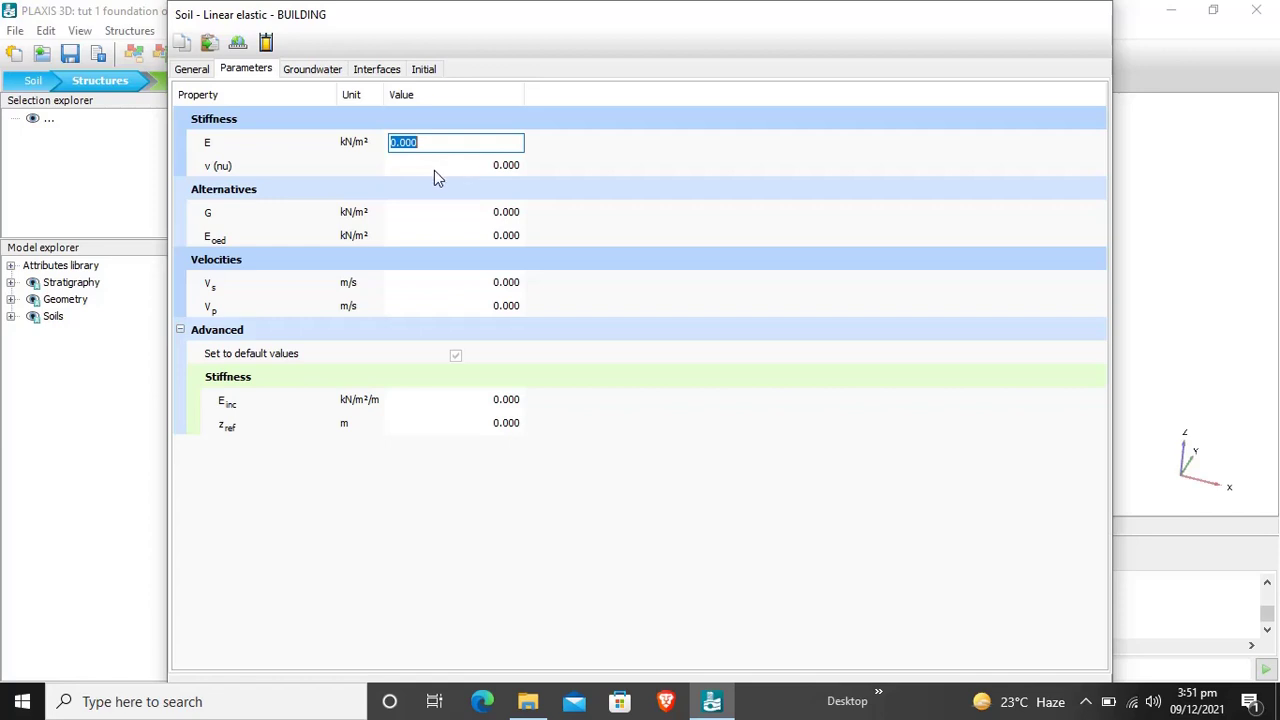
pyautogui.write('3')
pyautogui.press('Tab')
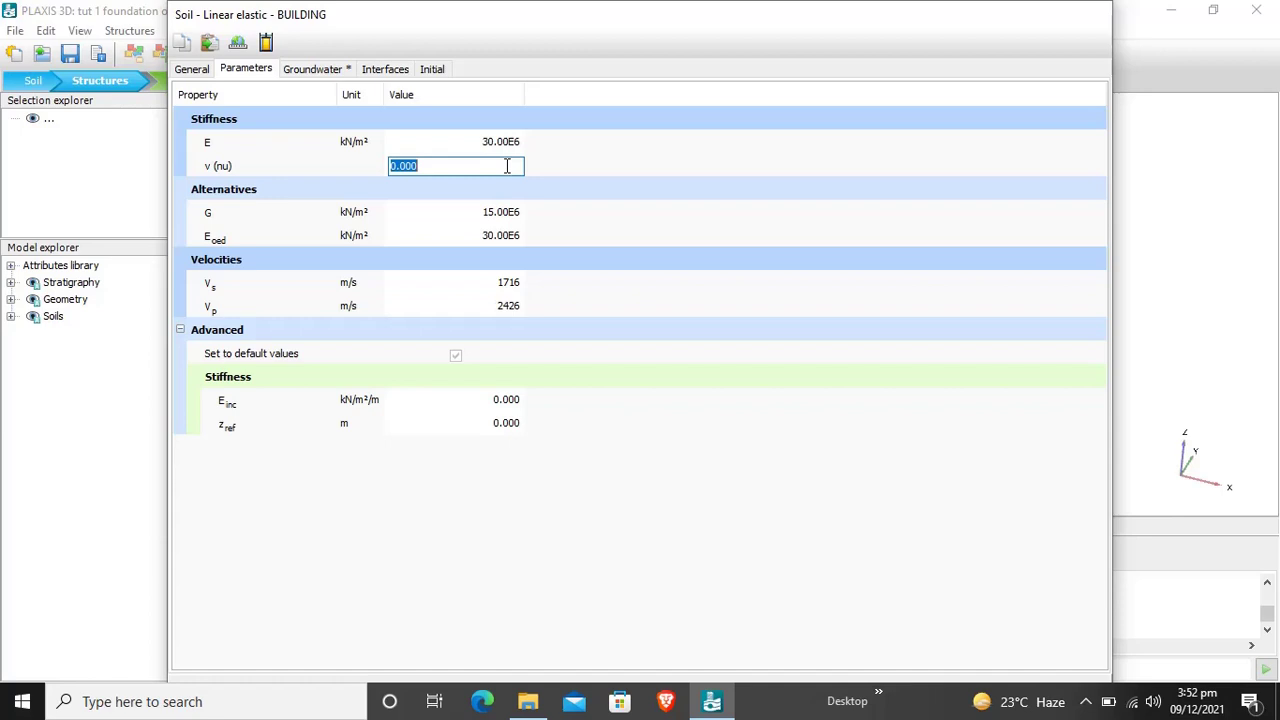
pyautogui.write('0.15')
pyautogui.press('Return')
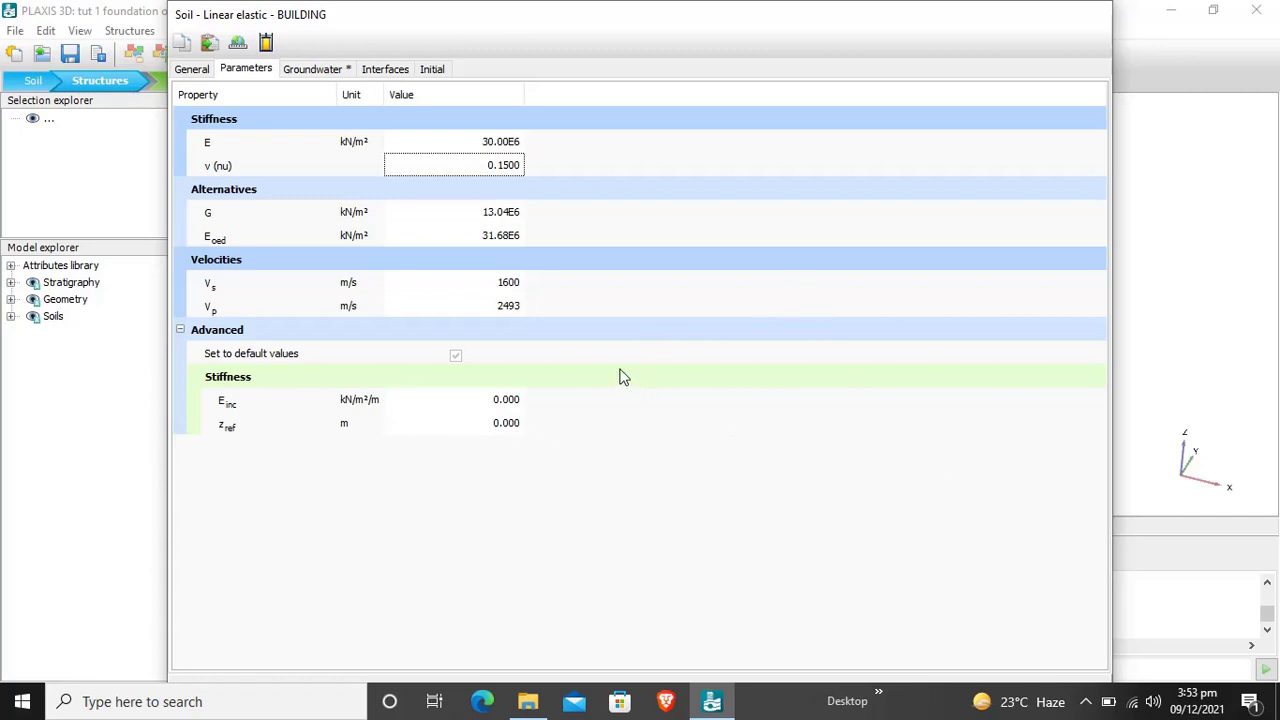
# Review the BUILDING material's groundwater, interface and initial settings
pyautogui.click(303, 70)
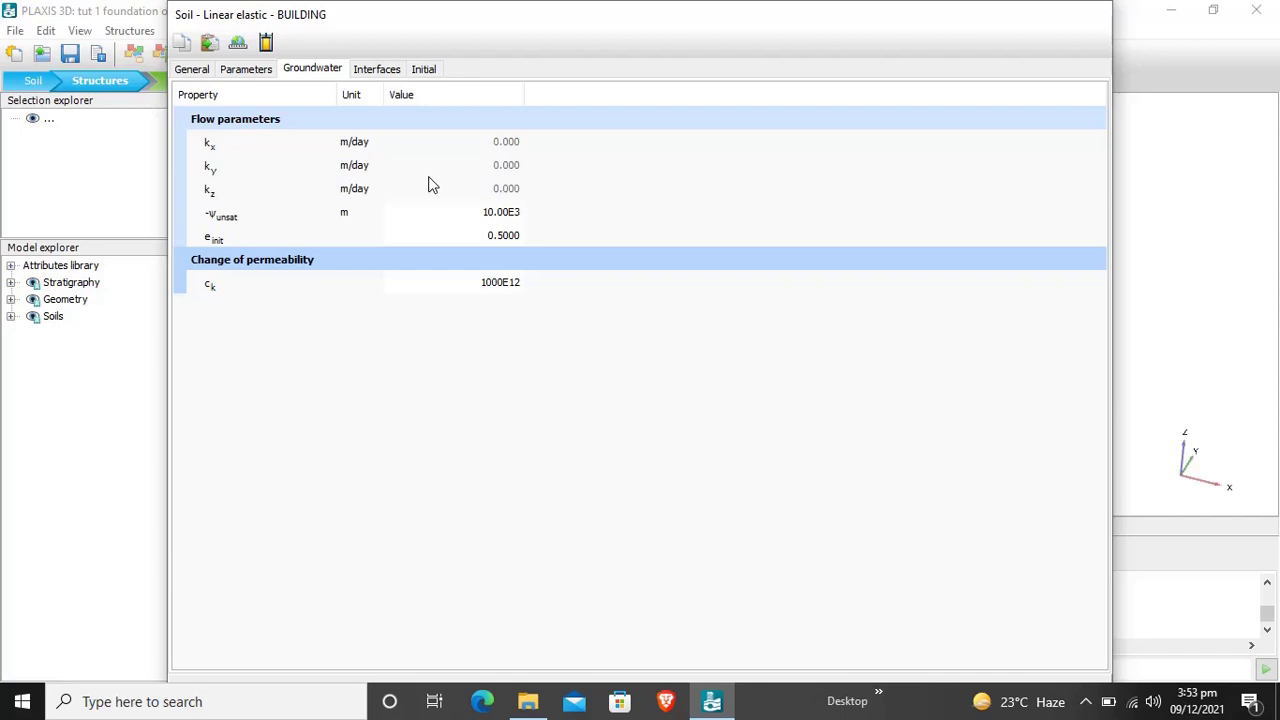
pyautogui.click(389, 71)
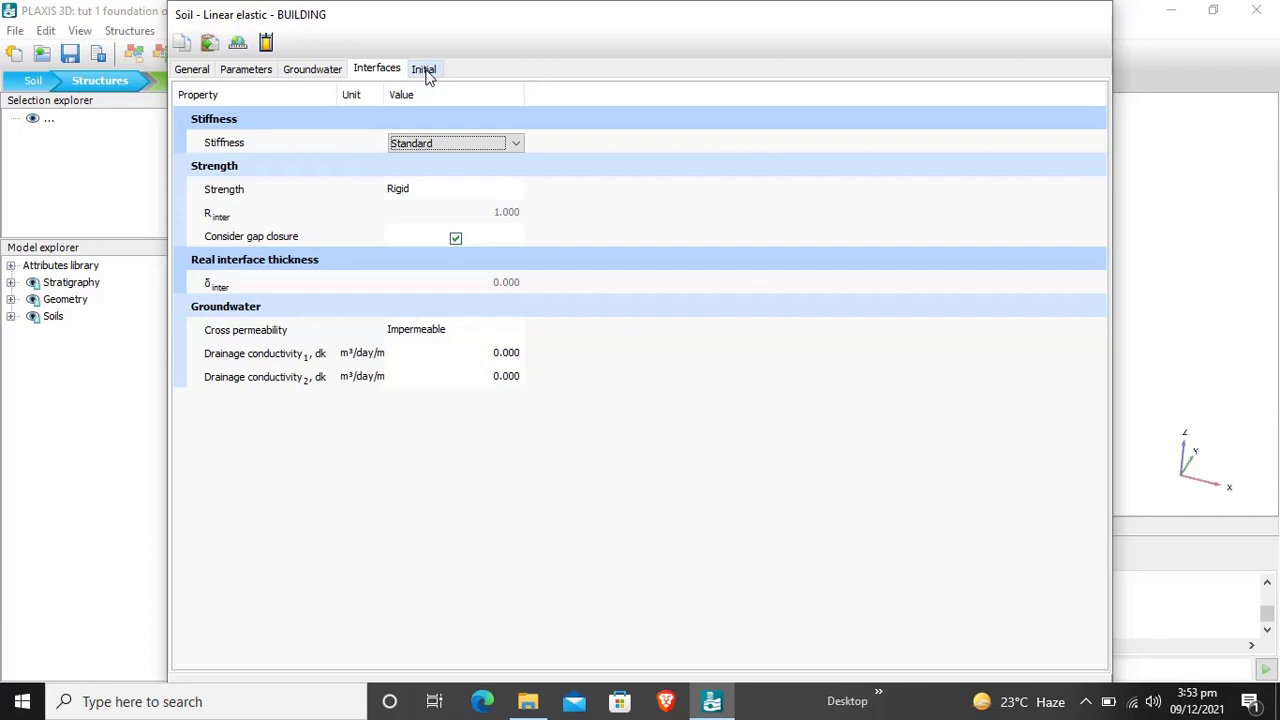
pyautogui.click(425, 72)
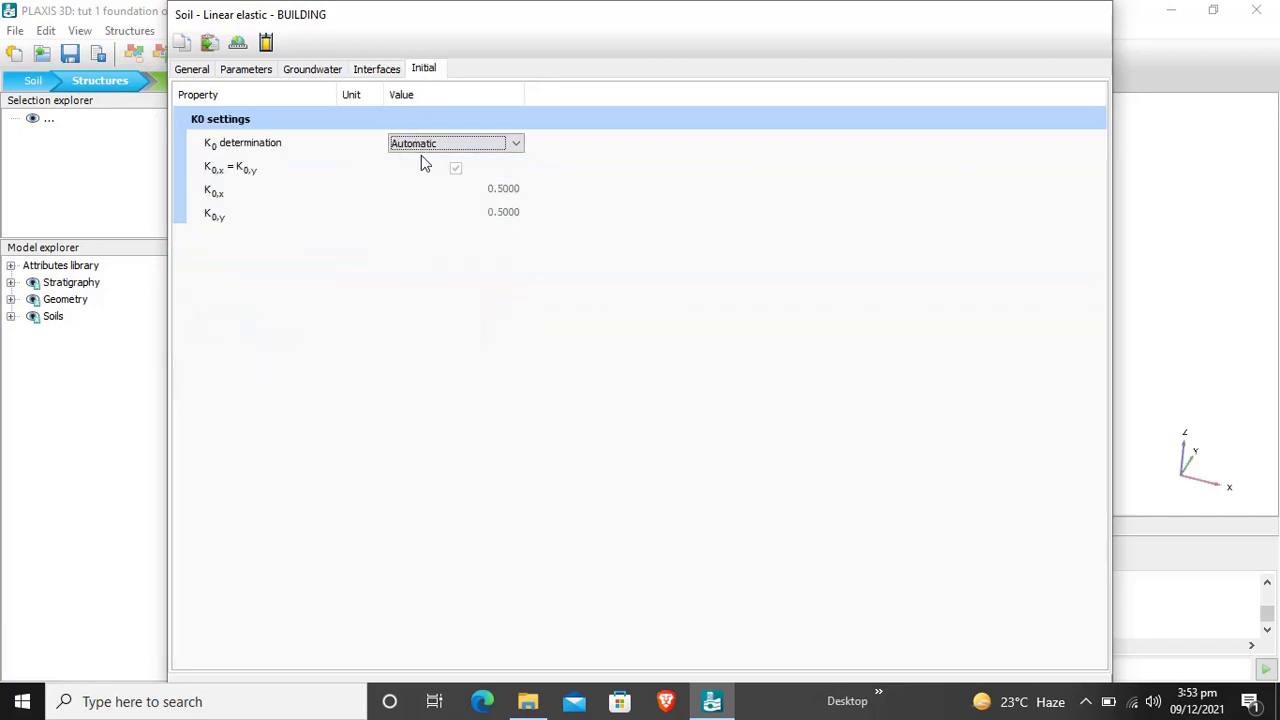
# Try the Manual option for K0 determination and return it to Automatic
pyautogui.click(447, 144)
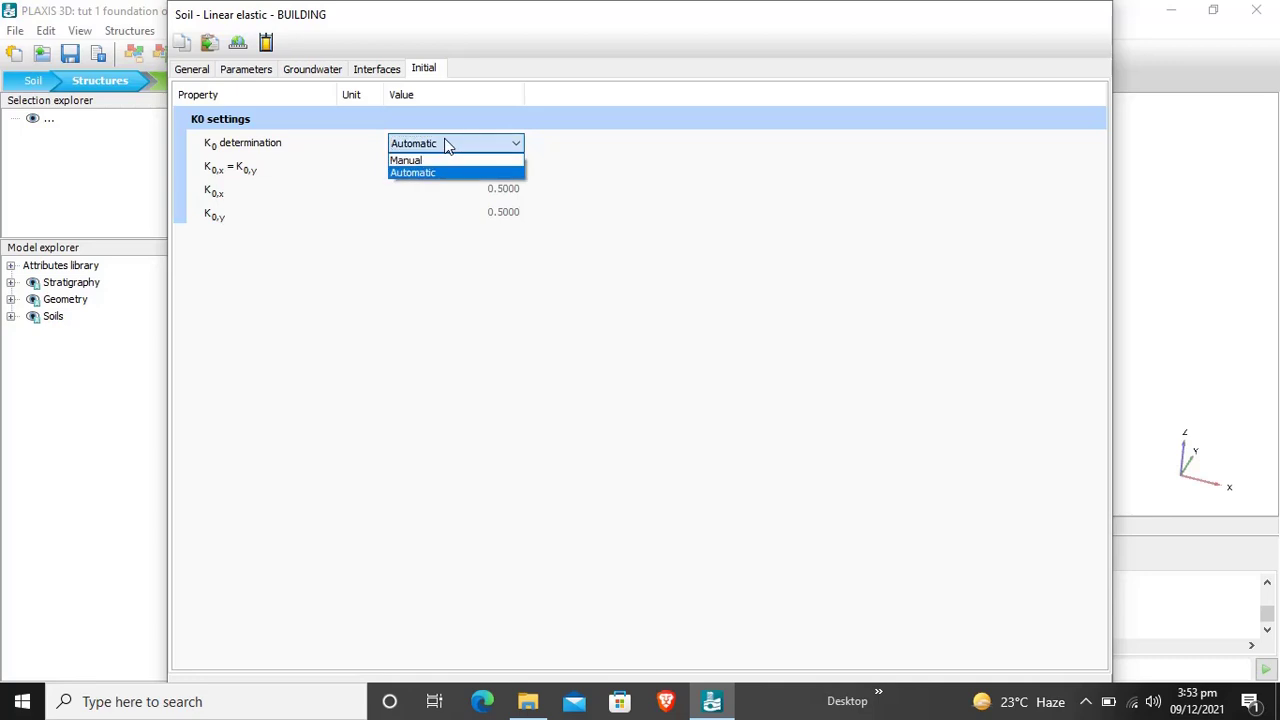
pyautogui.click(416, 173)
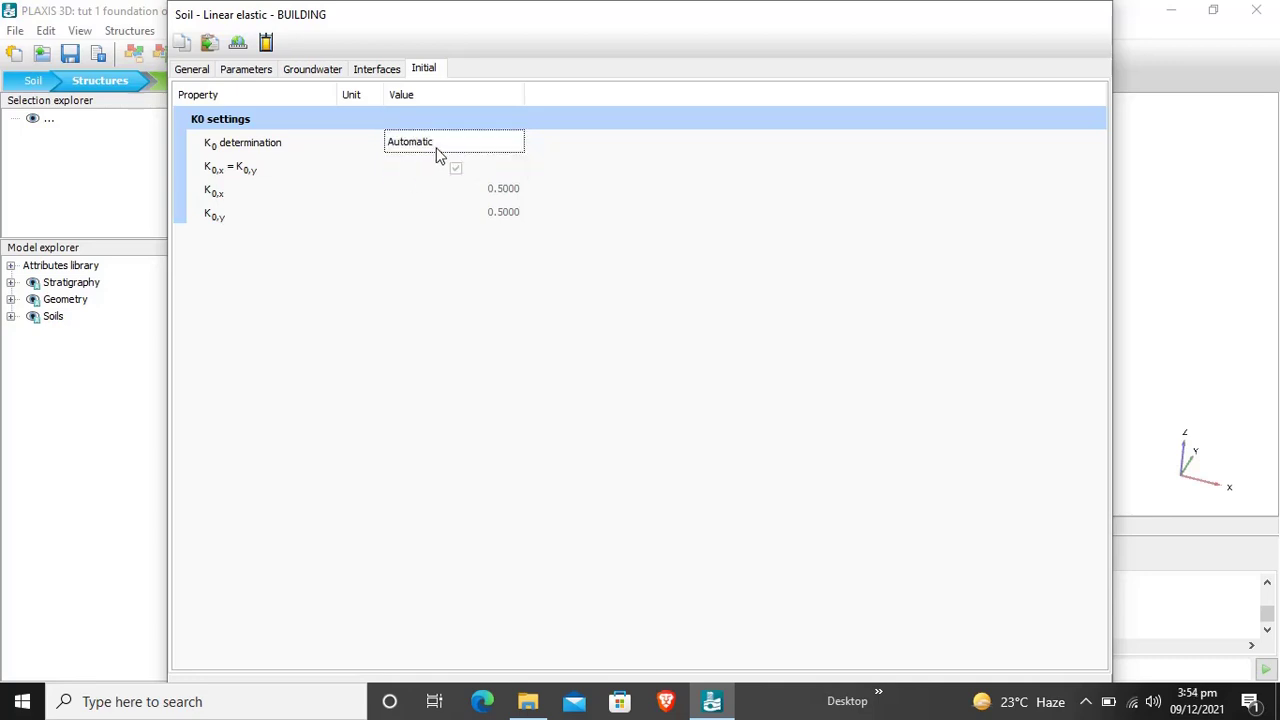
pyautogui.click(430, 150)
pyautogui.click(437, 148)
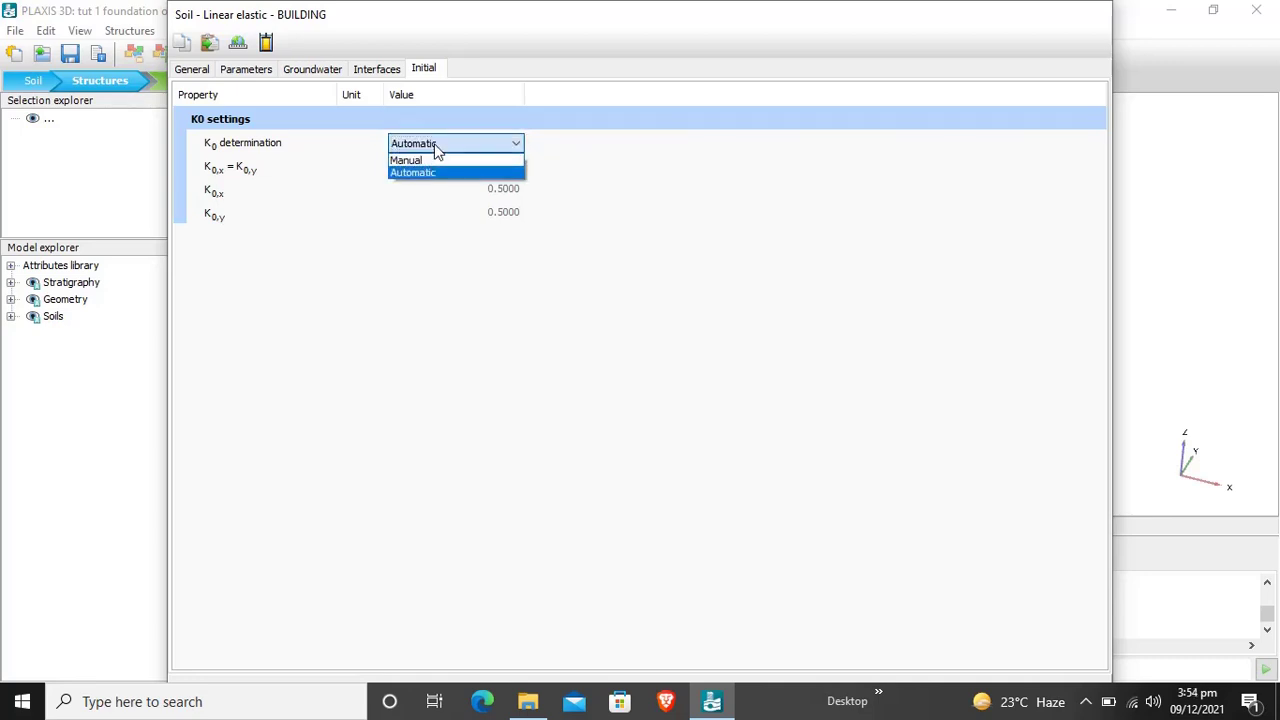
pyautogui.click(425, 161)
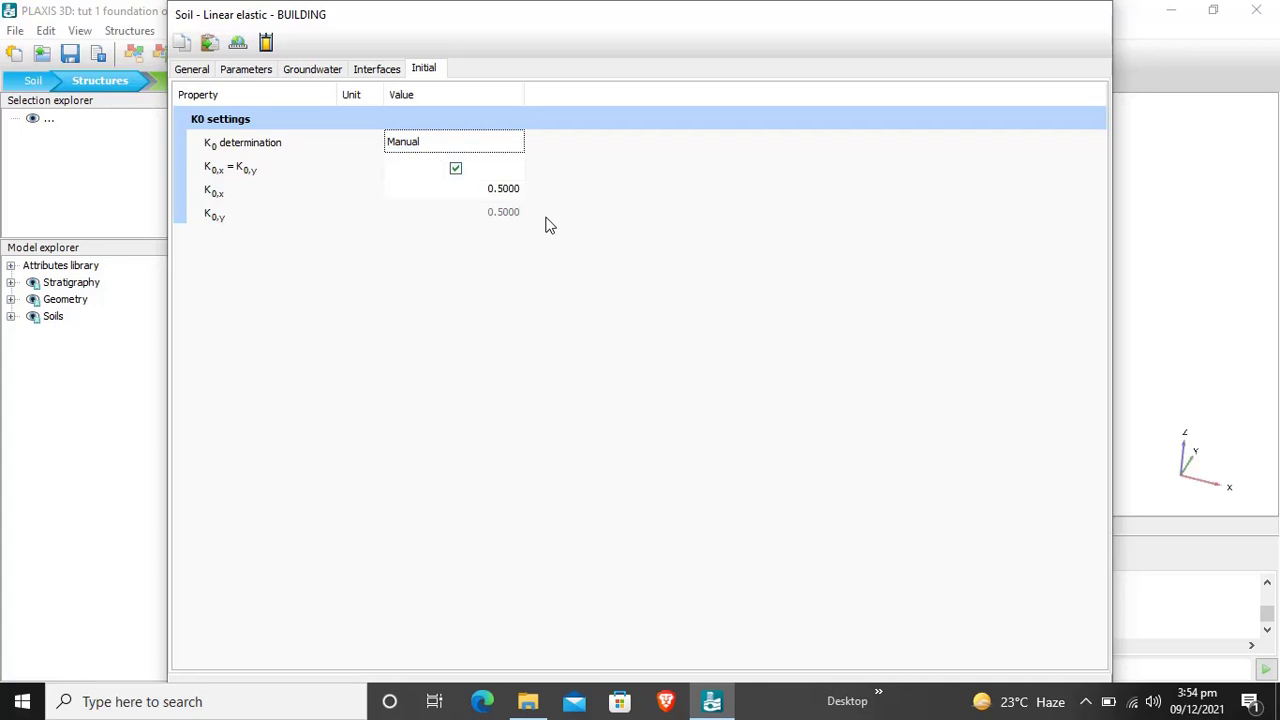
pyautogui.click(425, 141)
pyautogui.click(425, 143)
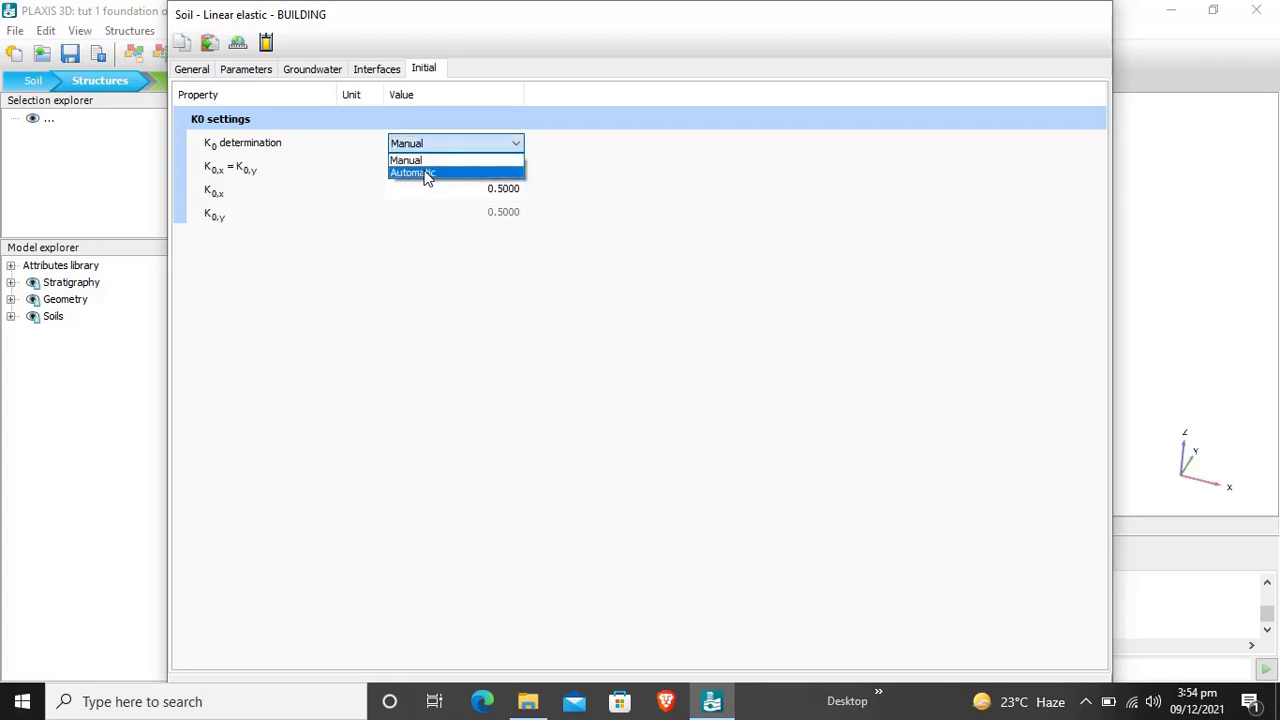
pyautogui.click(425, 174)
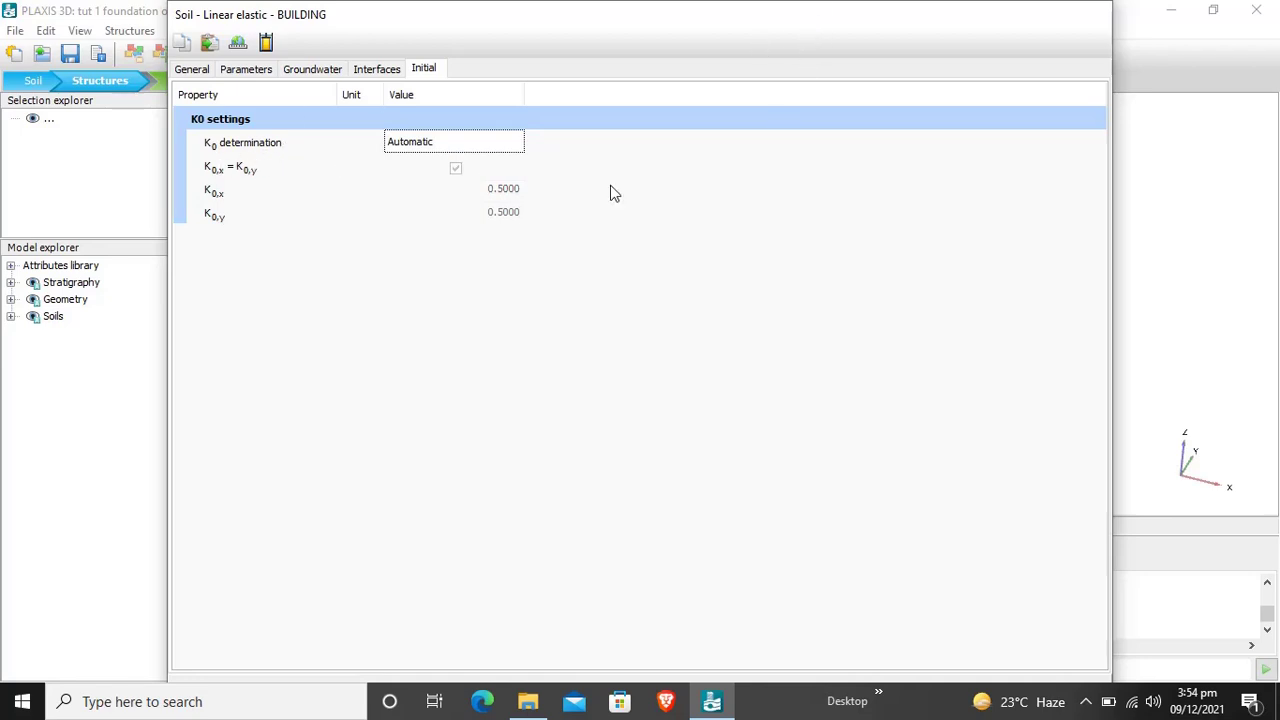
# Confirm the BUILDING material's properties and close the material sets
pyautogui.doubleClick(781, 22)
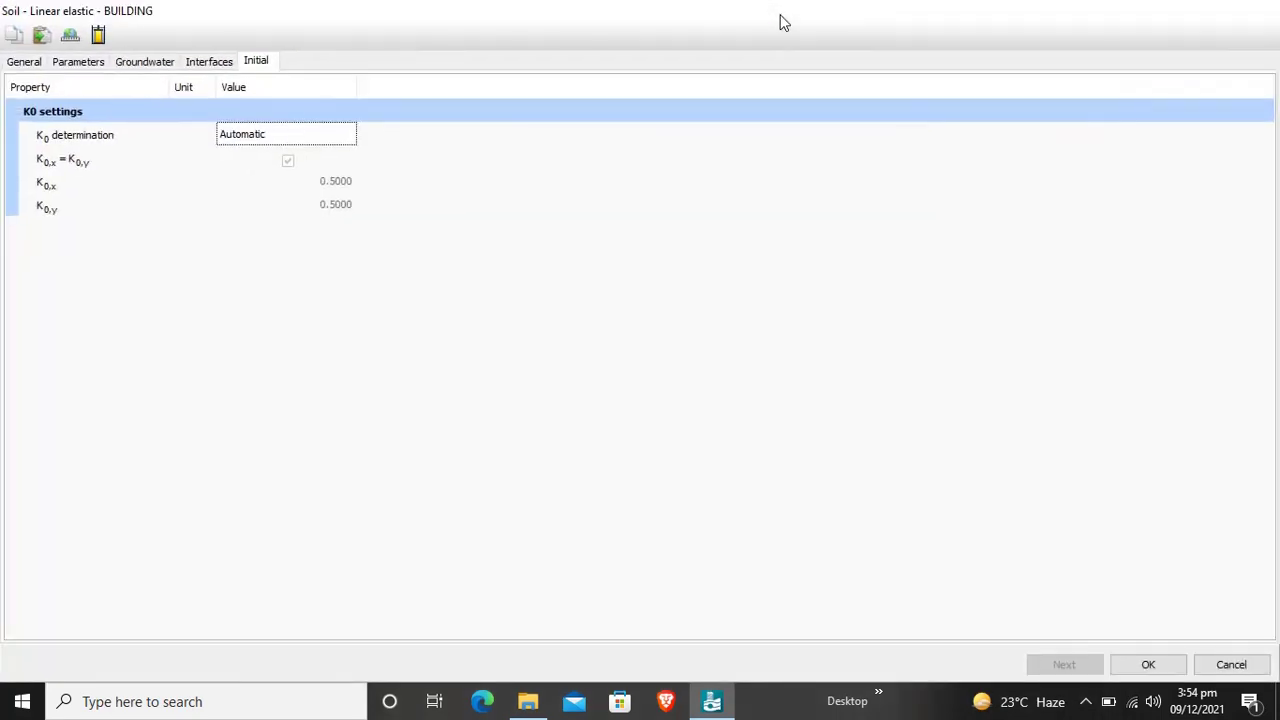
pyautogui.click(1148, 666)
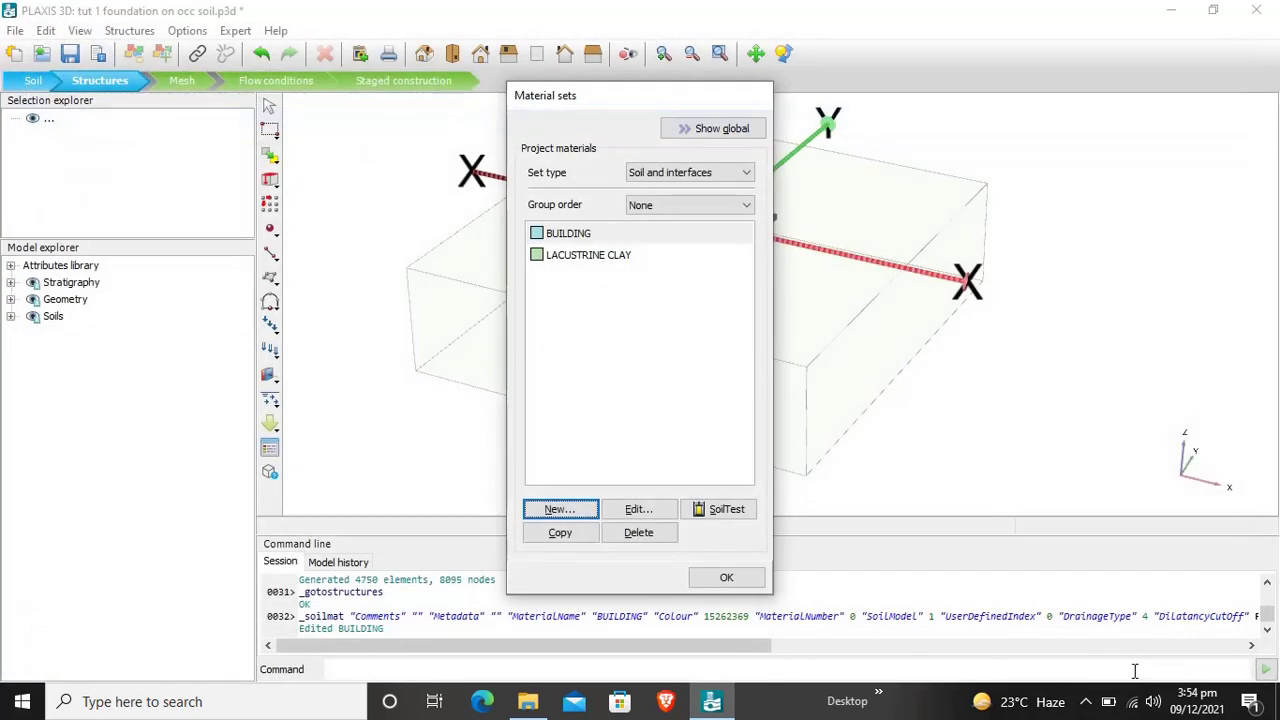
pyautogui.click(555, 236)
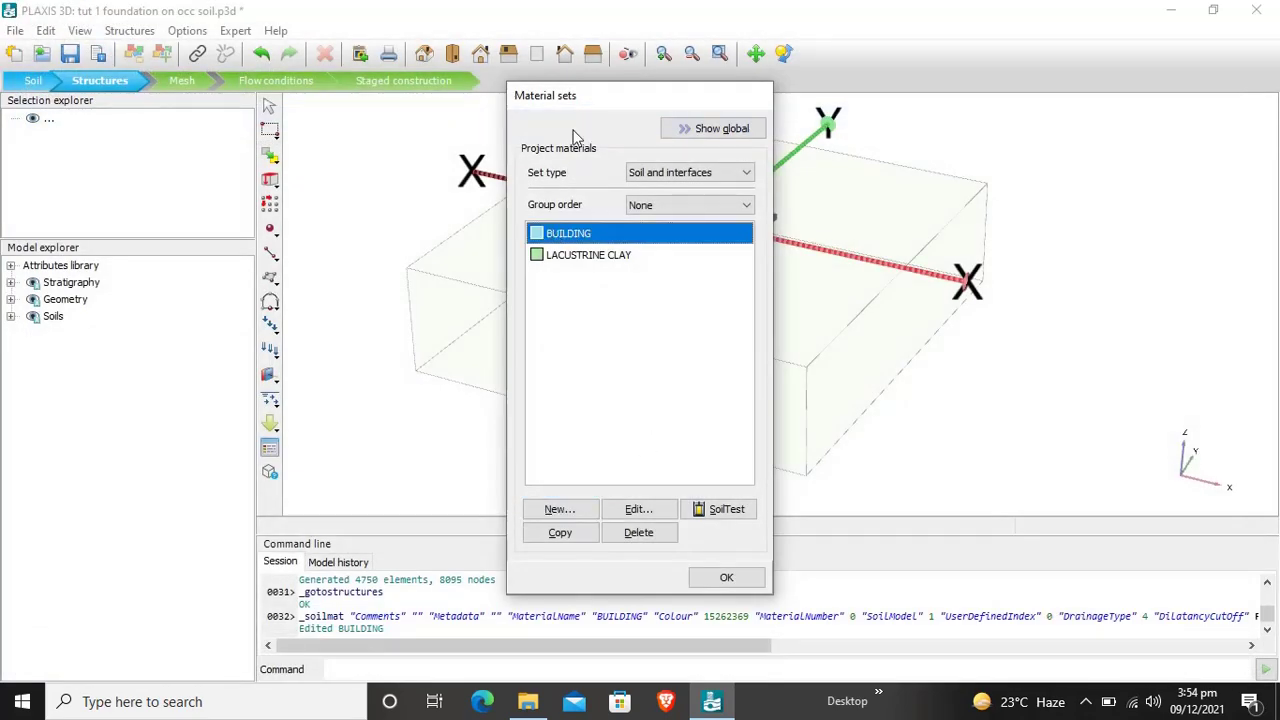
pyautogui.click(726, 577)
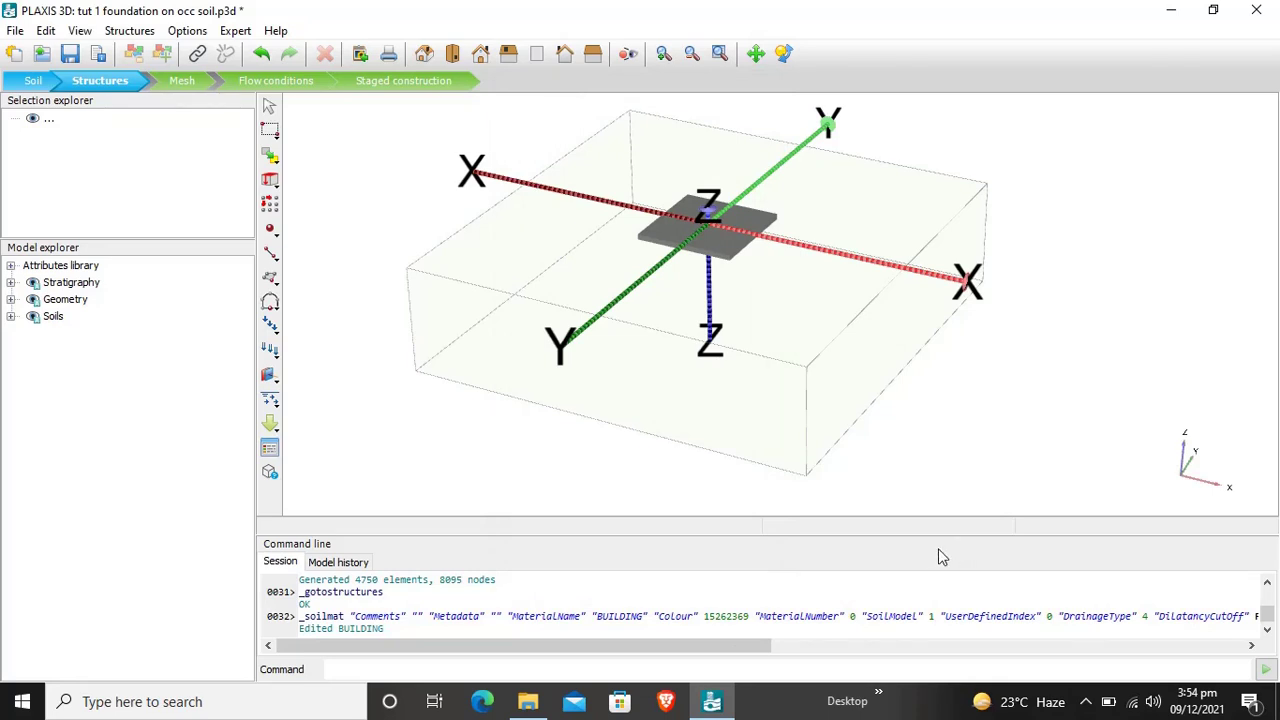
# Assign the BUILDING material to the soil of the foundation volume at the model's centre and go to Mesh mode
pyautogui.click(730, 254)
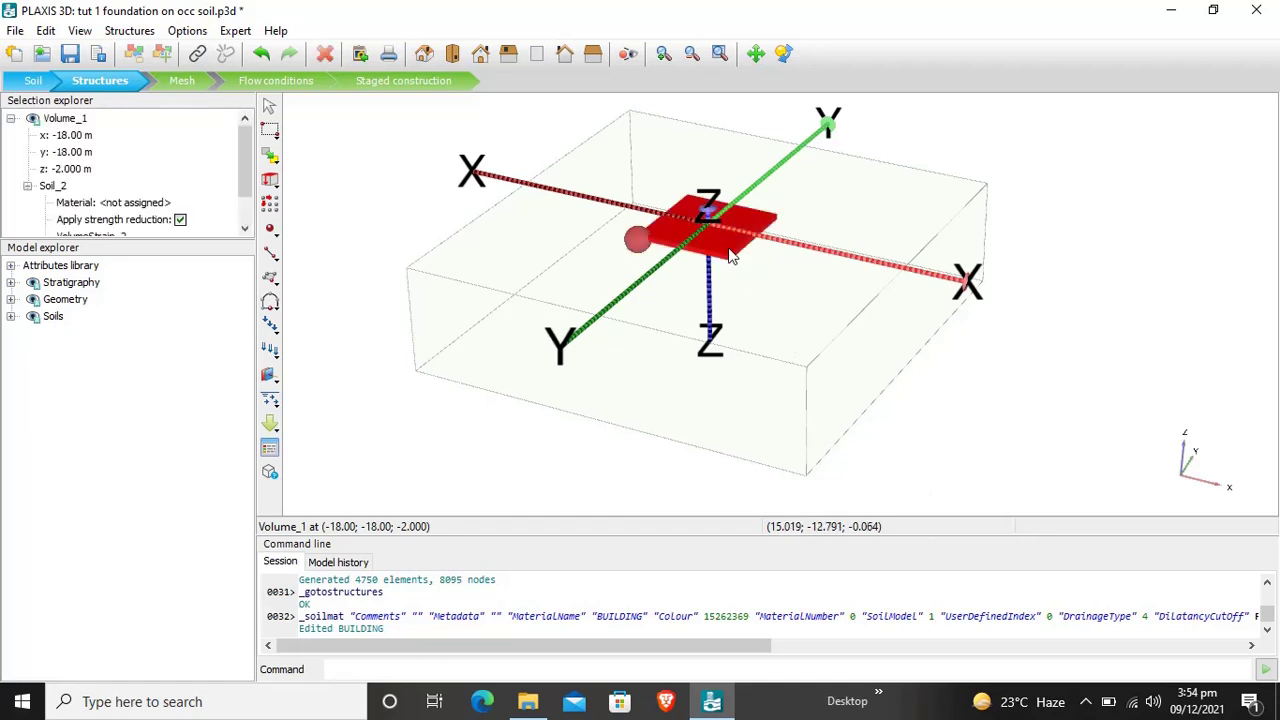
pyautogui.rightClick(730, 254)
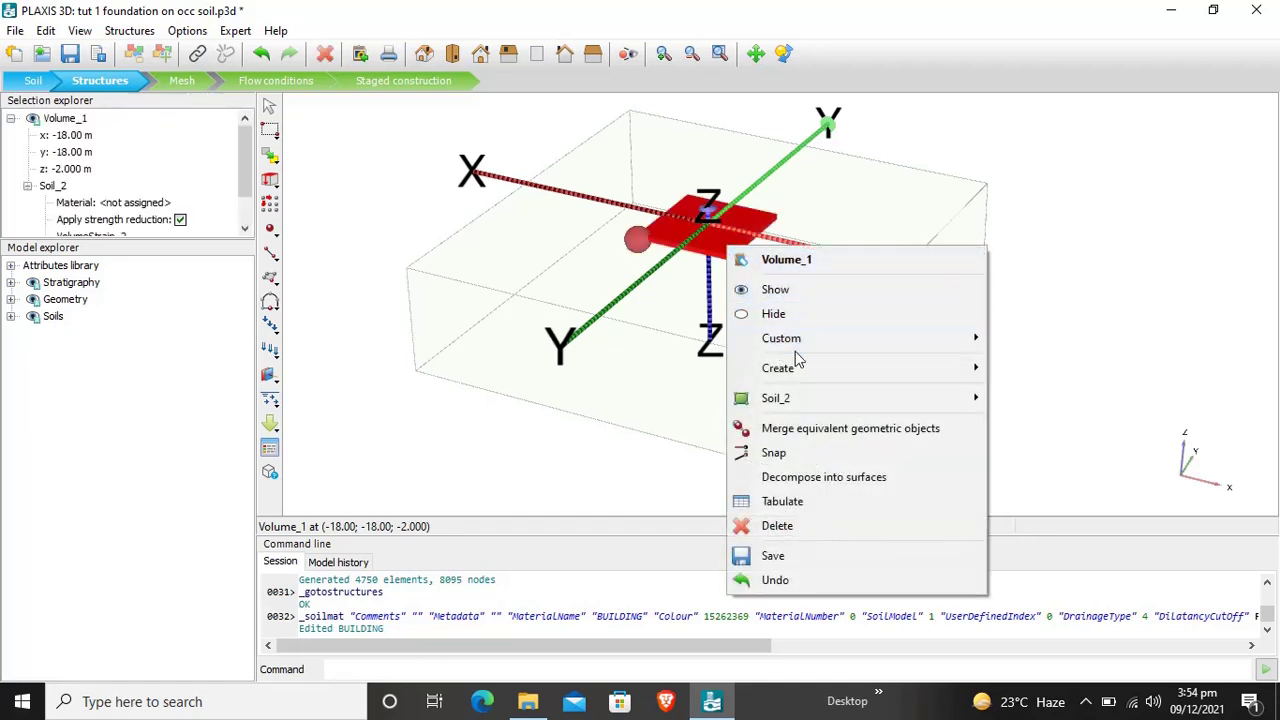
pyautogui.moveTo(836, 401)
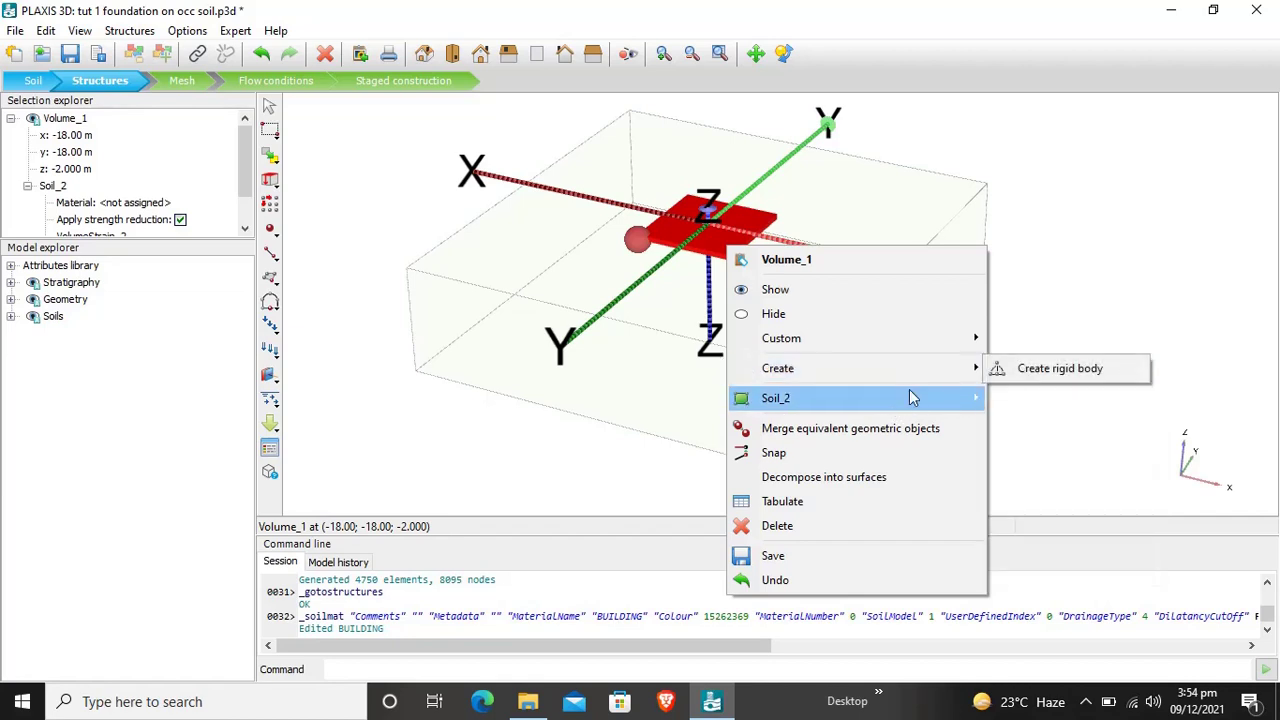
pyautogui.moveTo(912, 398)
pyautogui.moveTo(1080, 430)
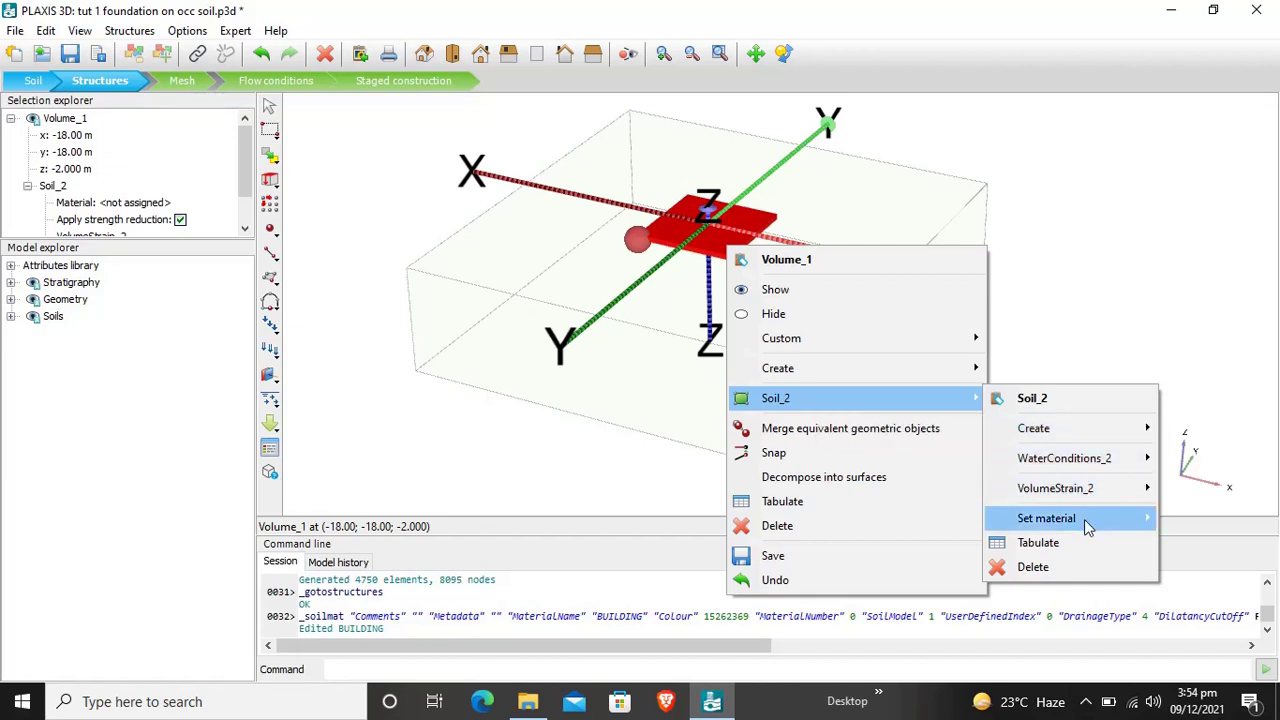
pyautogui.moveTo(1084, 519)
pyautogui.click(873, 520)
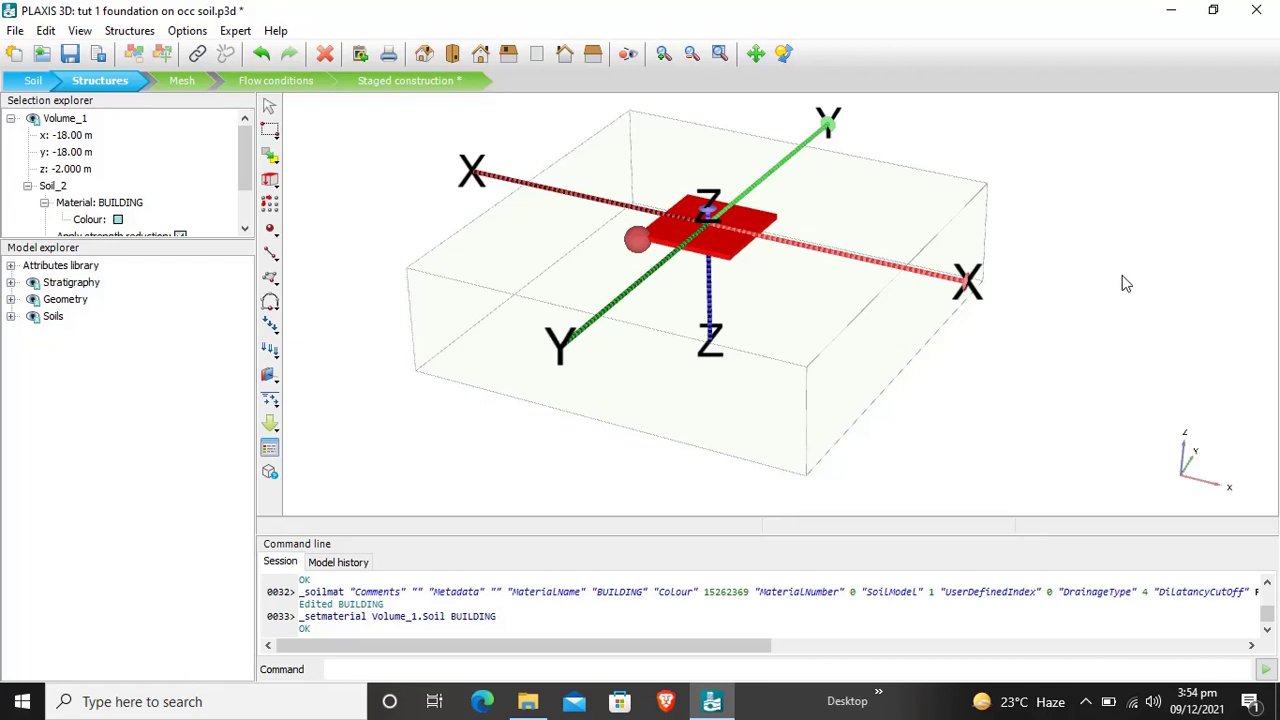
pyautogui.click(206, 86)
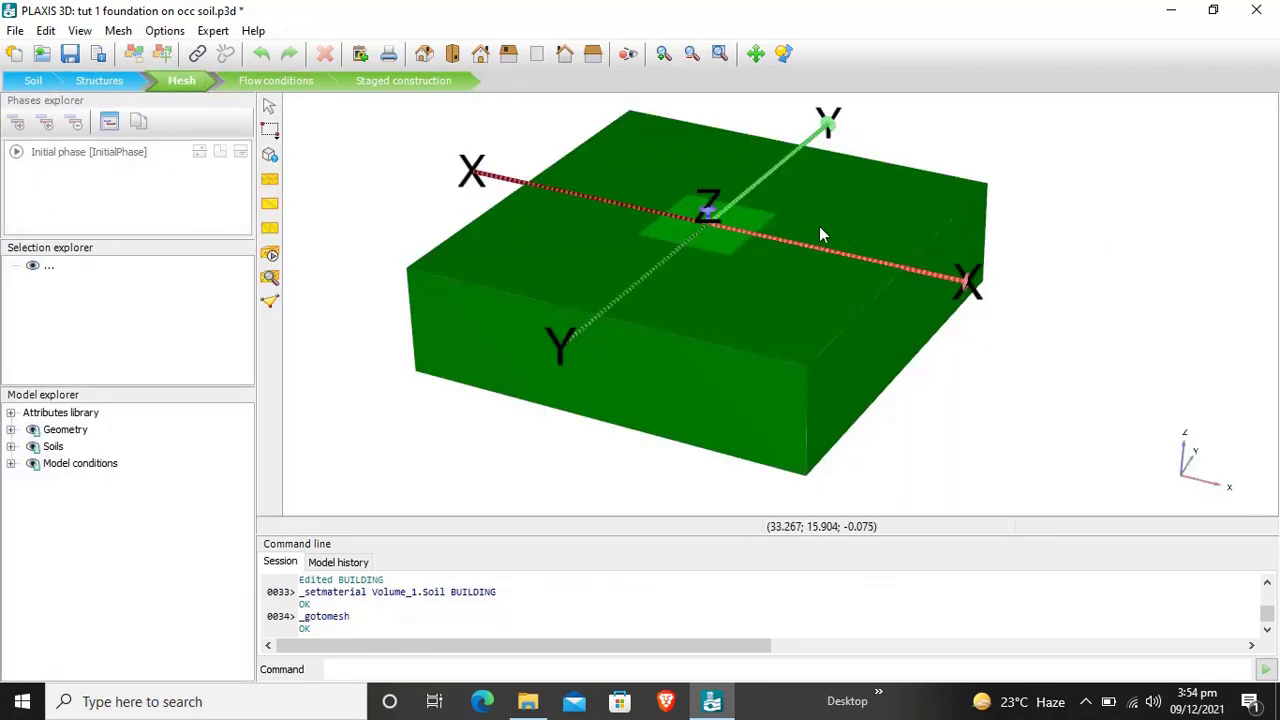
# Refine the mesh of the foundation volume at the model's centre twice
pyautogui.click(707, 236)
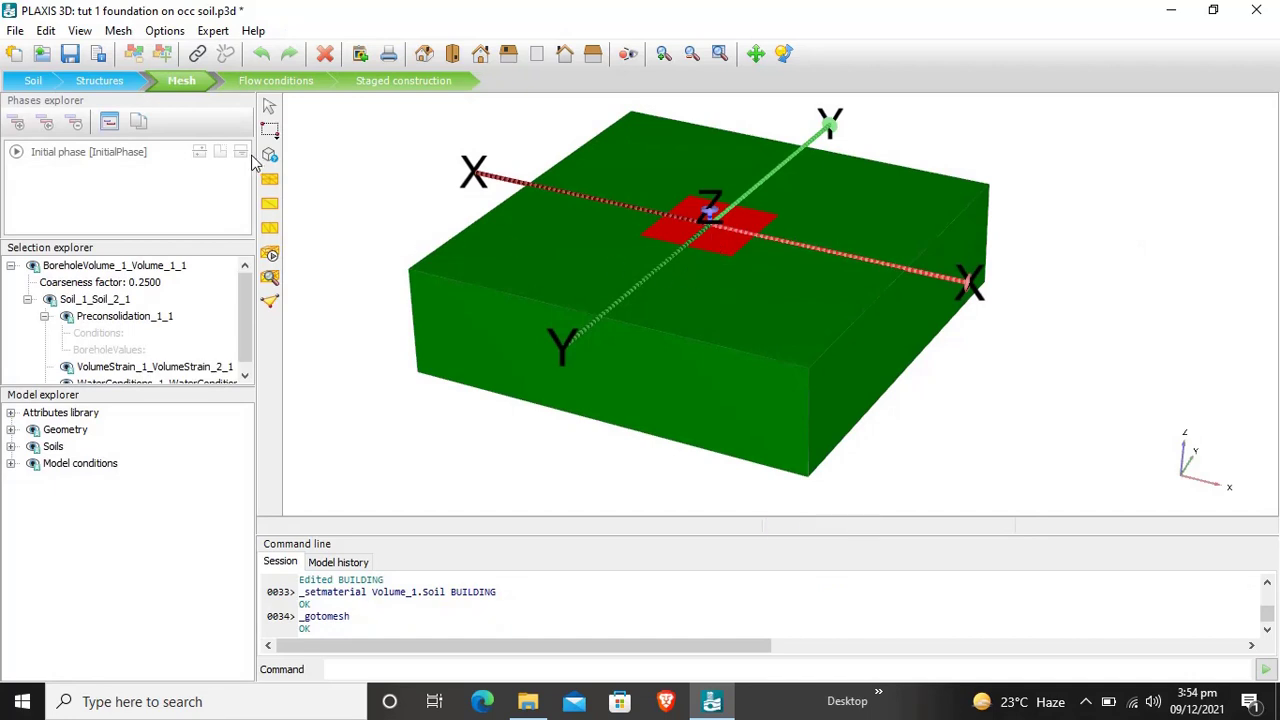
pyautogui.click(269, 179)
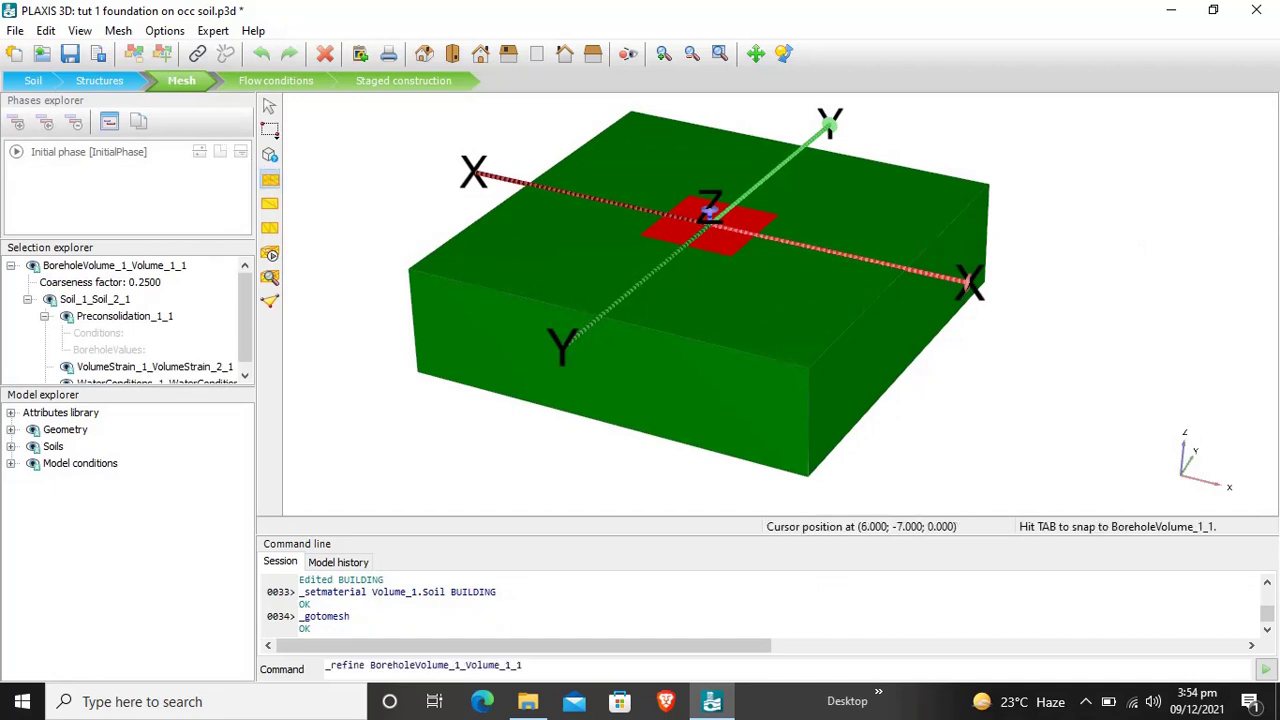
pyautogui.click(719, 244)
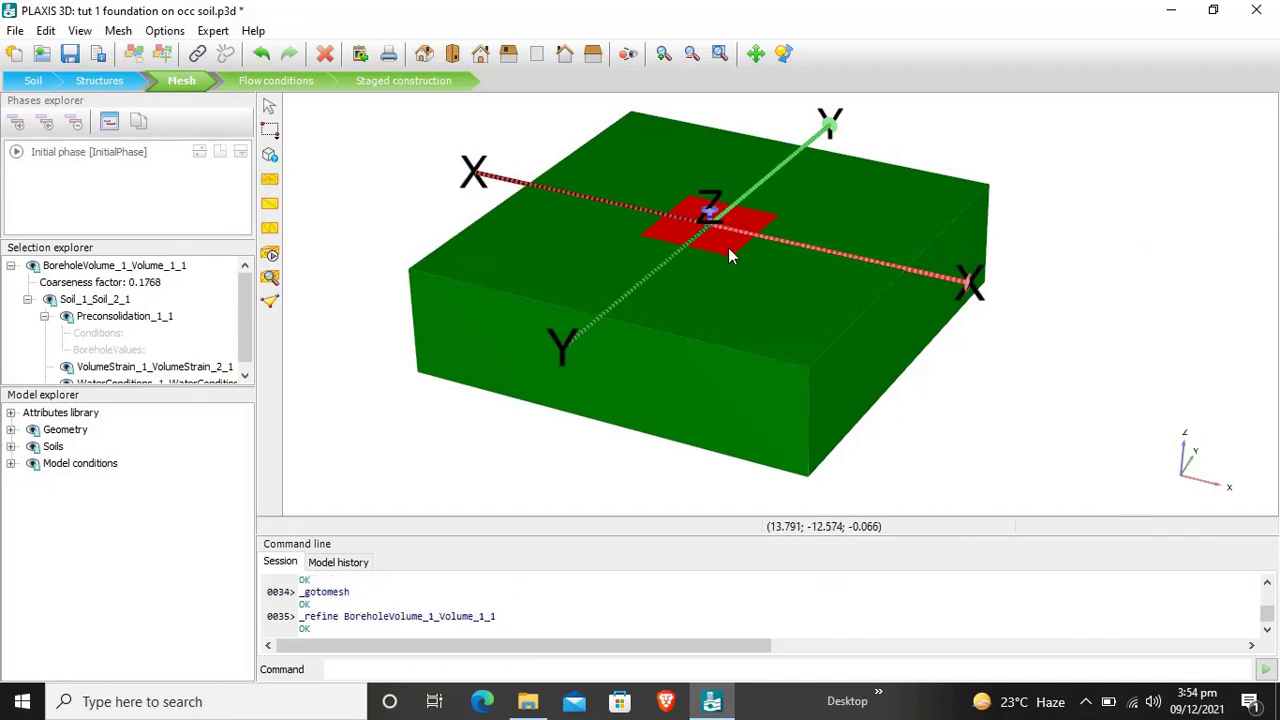
pyautogui.click(270, 180)
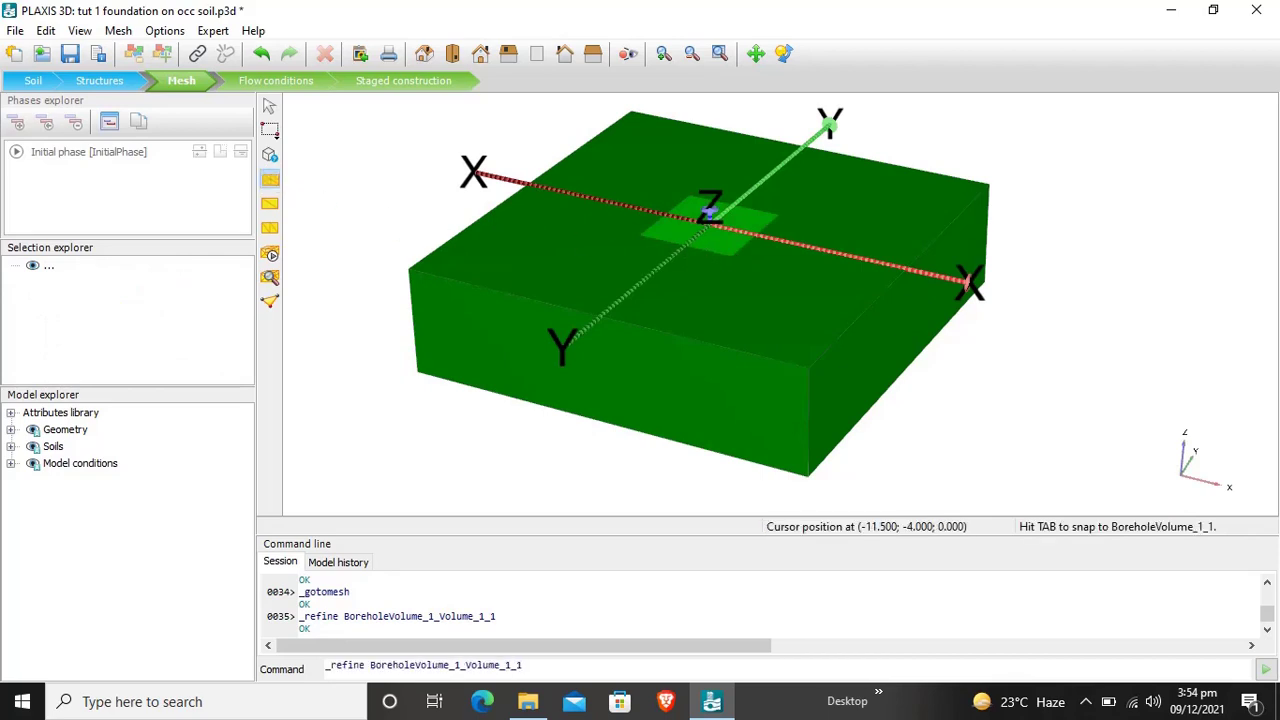
pyautogui.click(702, 240)
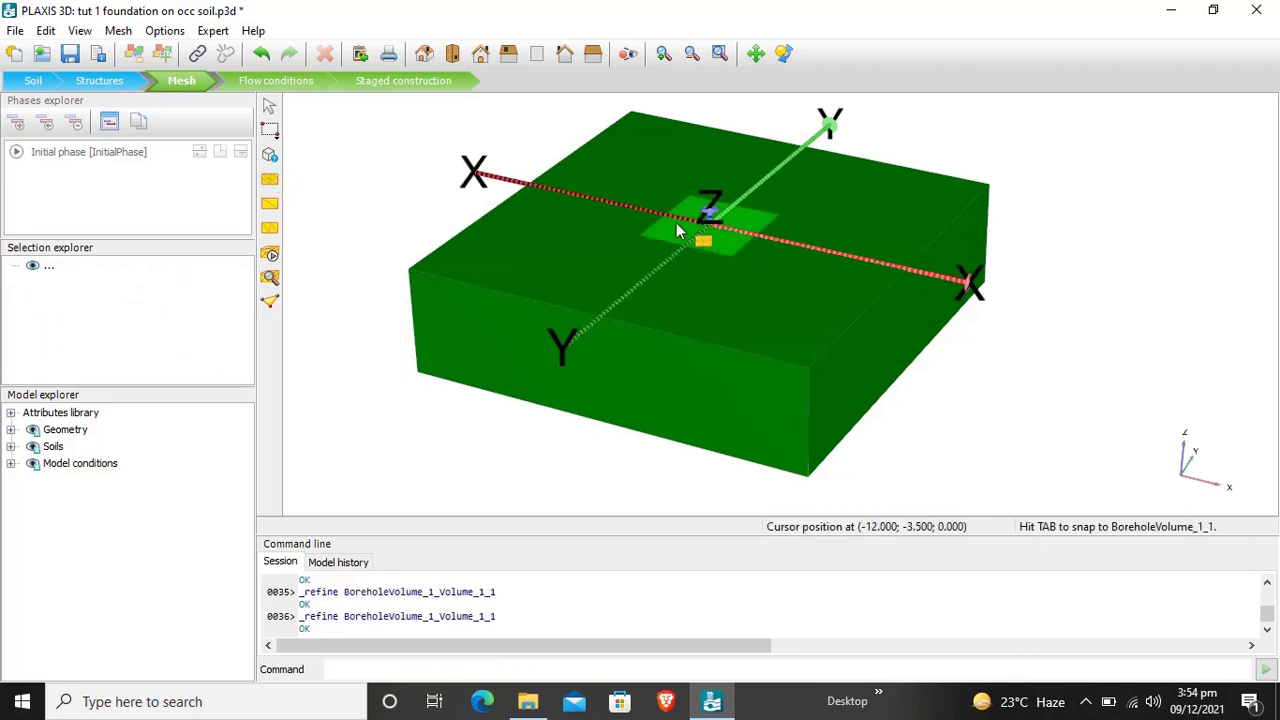
# Generate the mesh with Coarse element distribution and enhanced mesh refinements, and go on to Staged construction mode
pyautogui.click(271, 256)
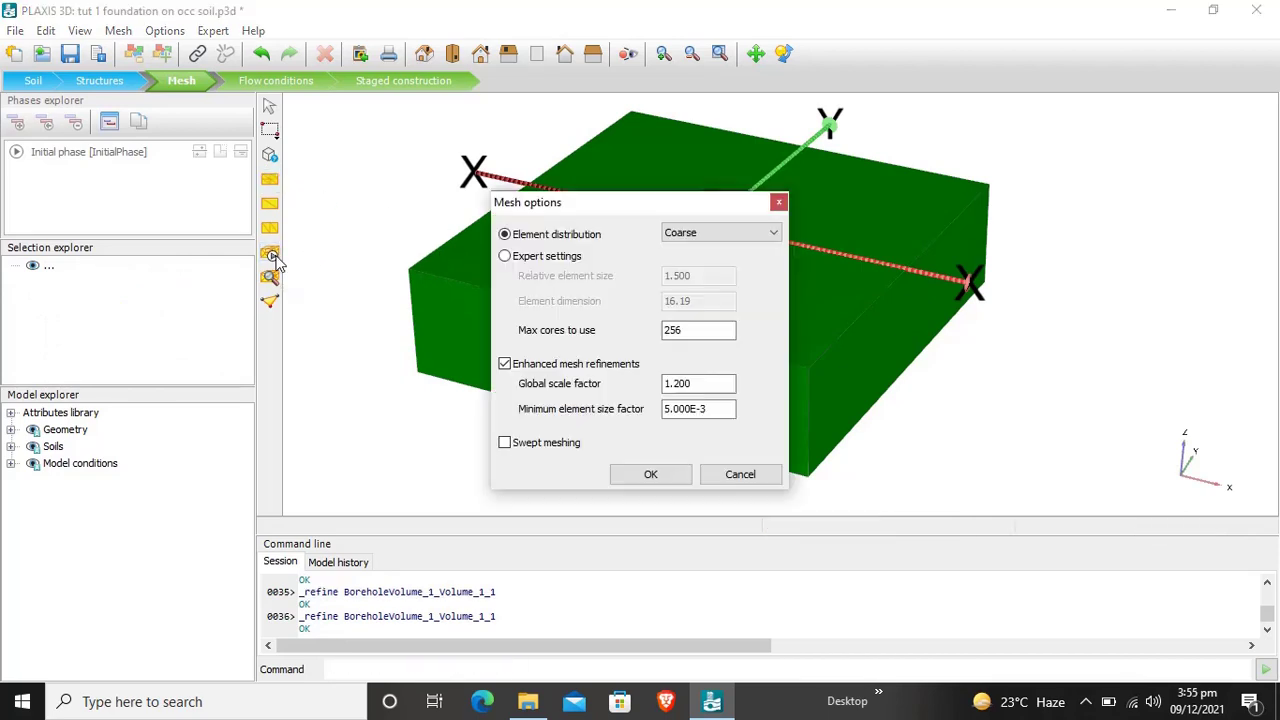
pyautogui.click(654, 474)
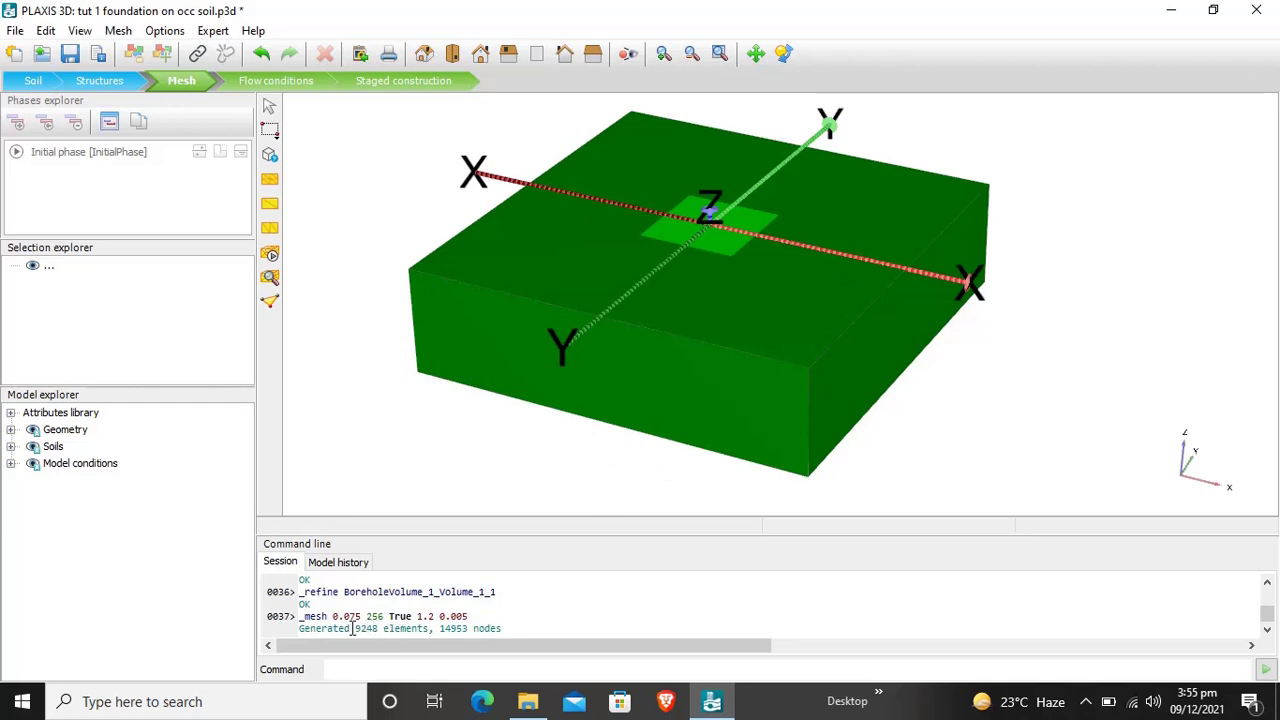
pyautogui.moveTo(355, 628); pyautogui.dragTo(503, 630)
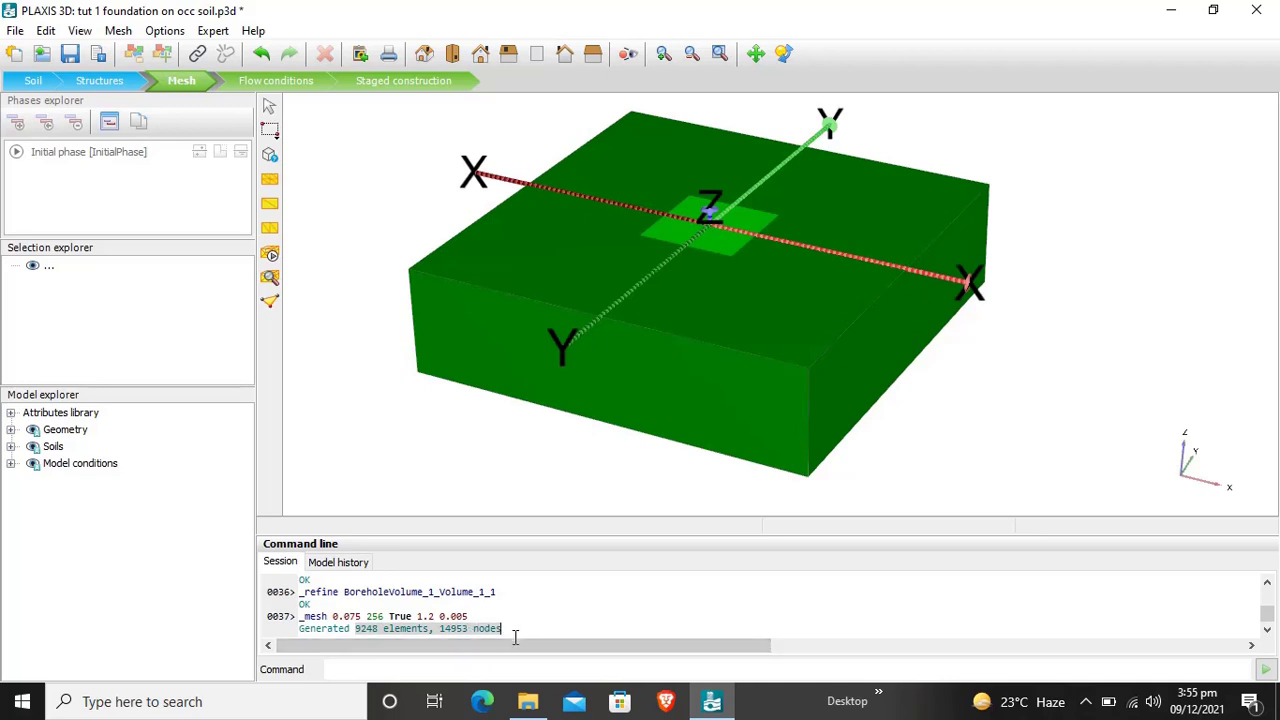
pyautogui.click(1092, 460)
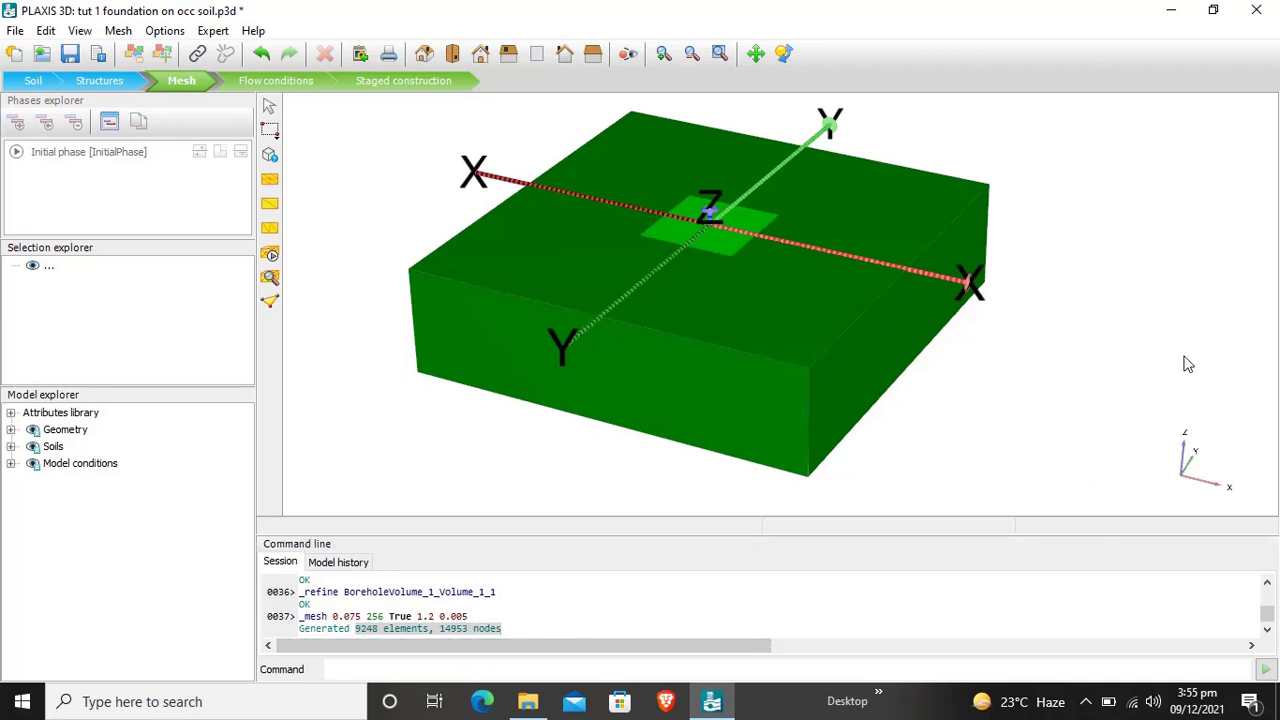
pyautogui.click(253, 84)
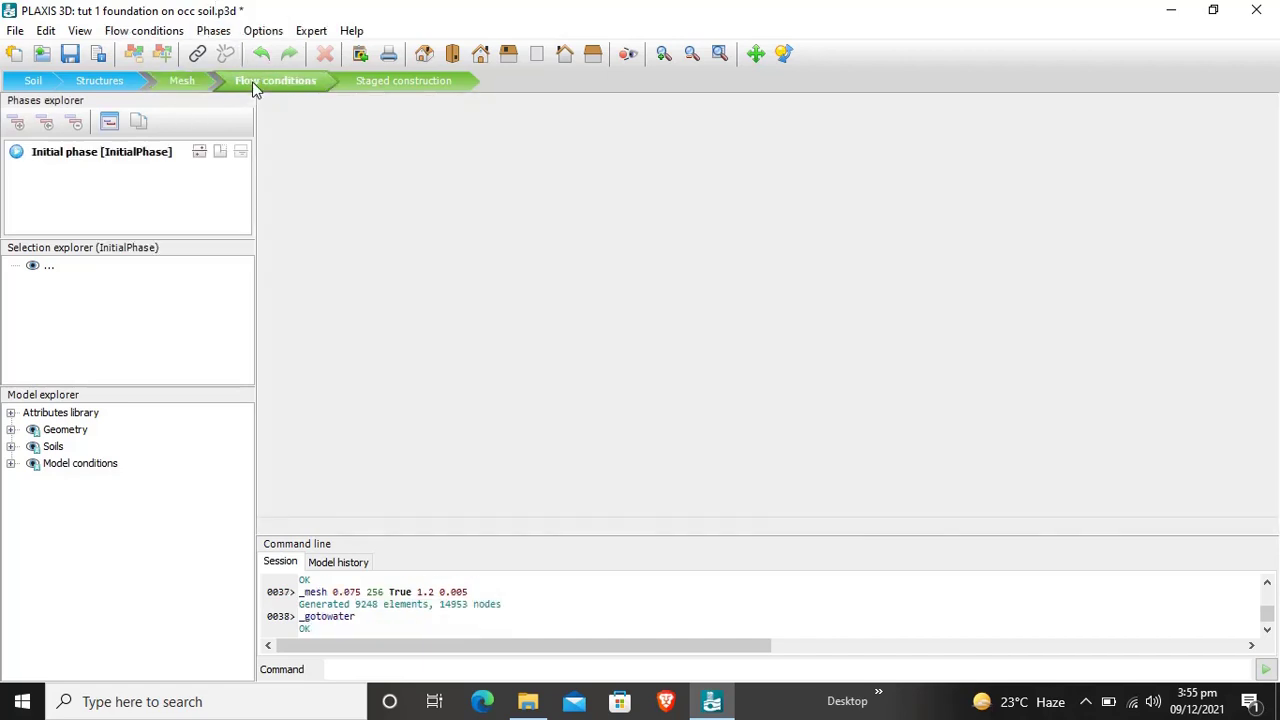
pyautogui.click(446, 96)
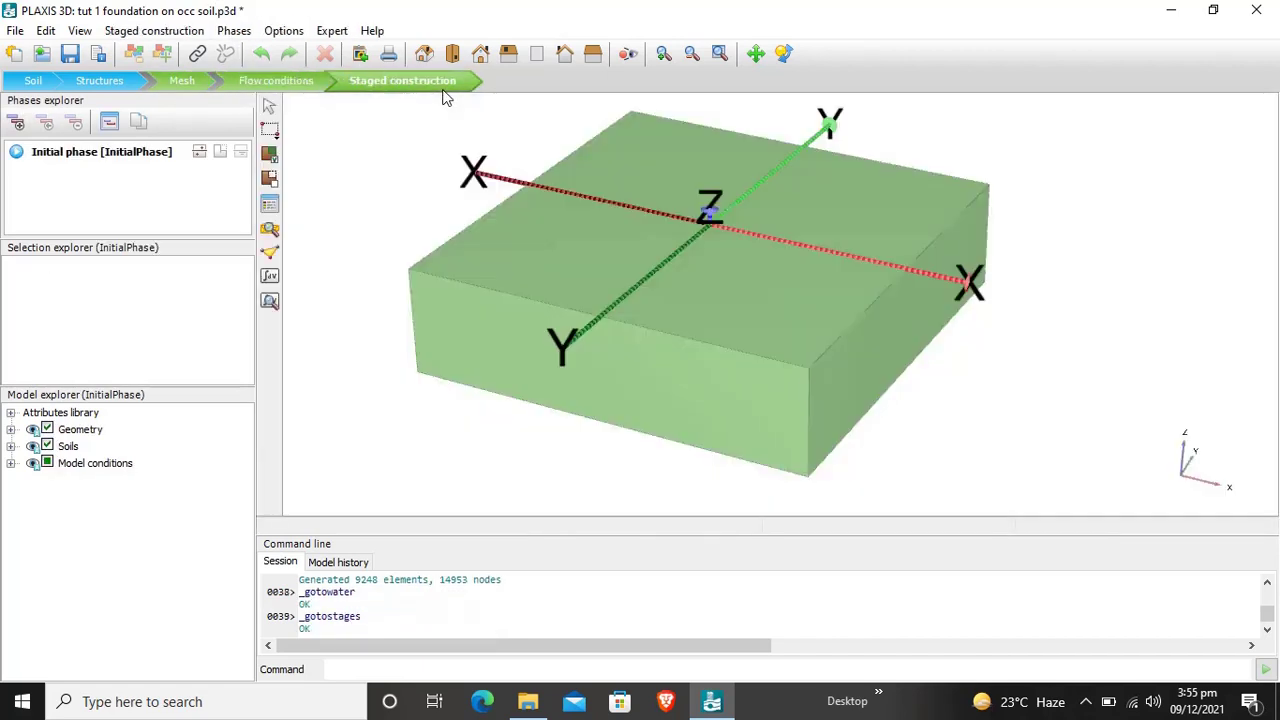
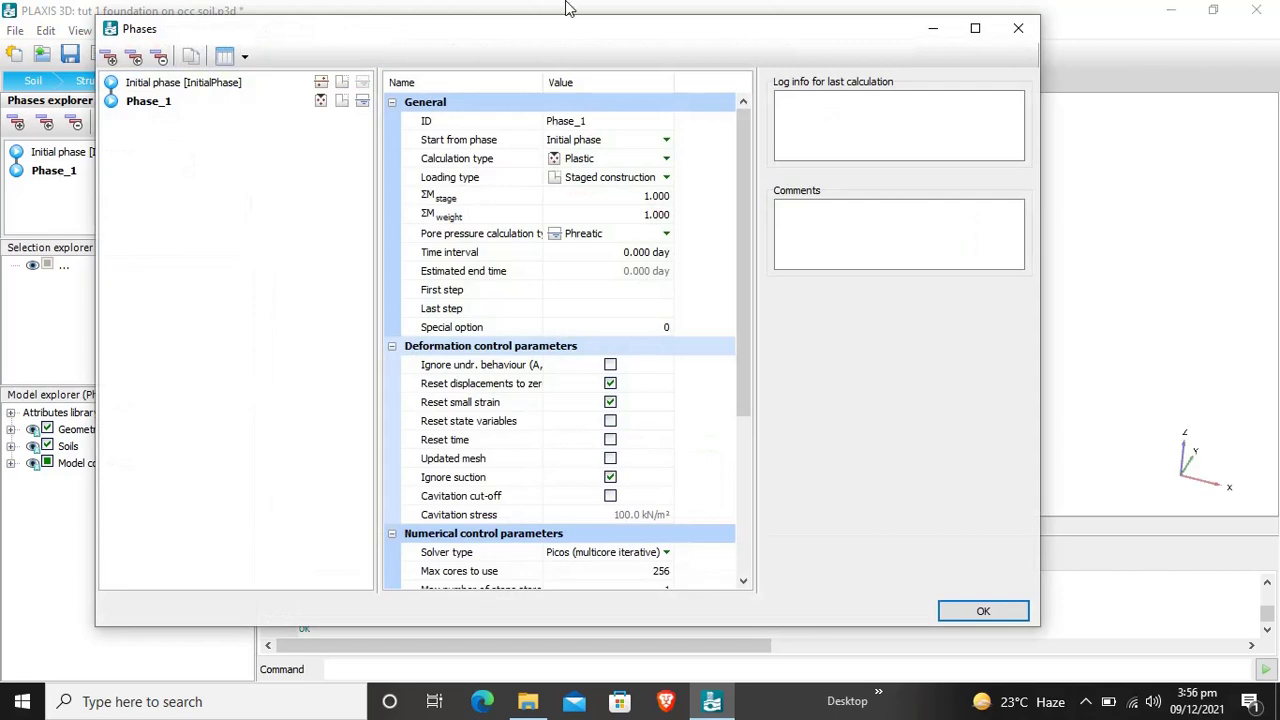
# Review the calculation types available for the Initial phase and keep K0 procedure
pyautogui.moveTo(598, 42); pyautogui.dragTo(755, 54)
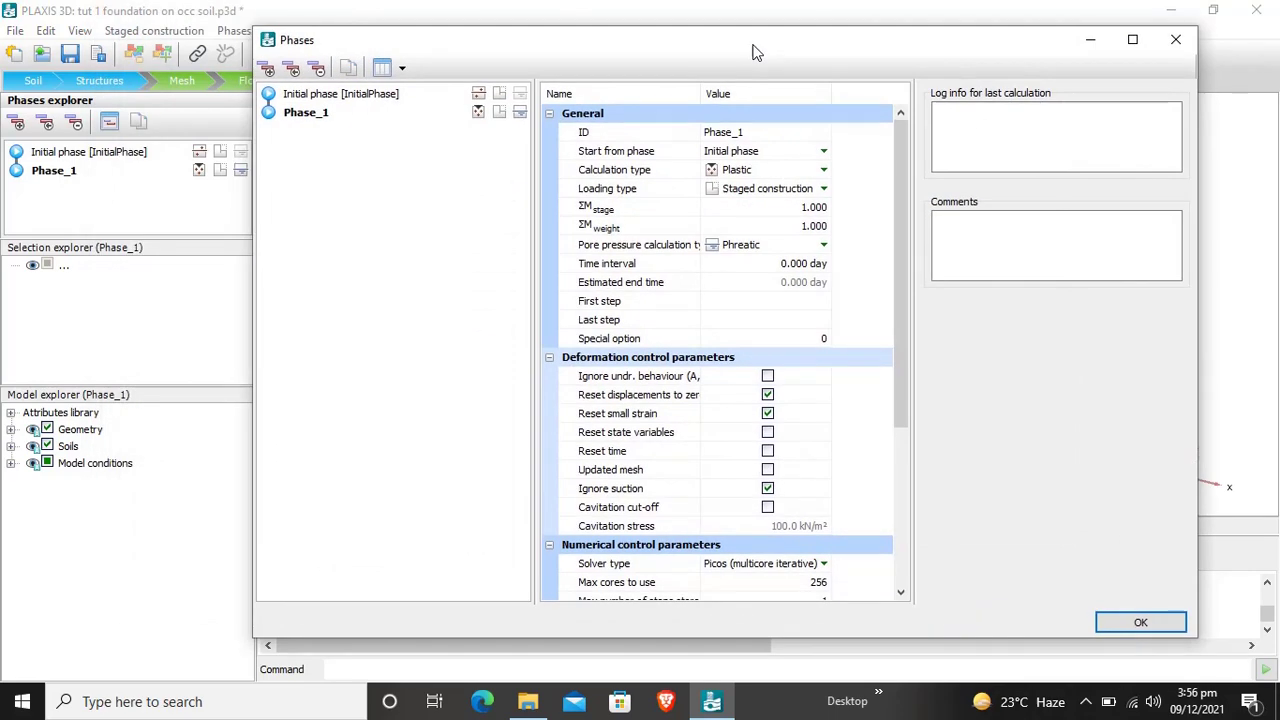
pyautogui.click(383, 93)
pyautogui.click(801, 152)
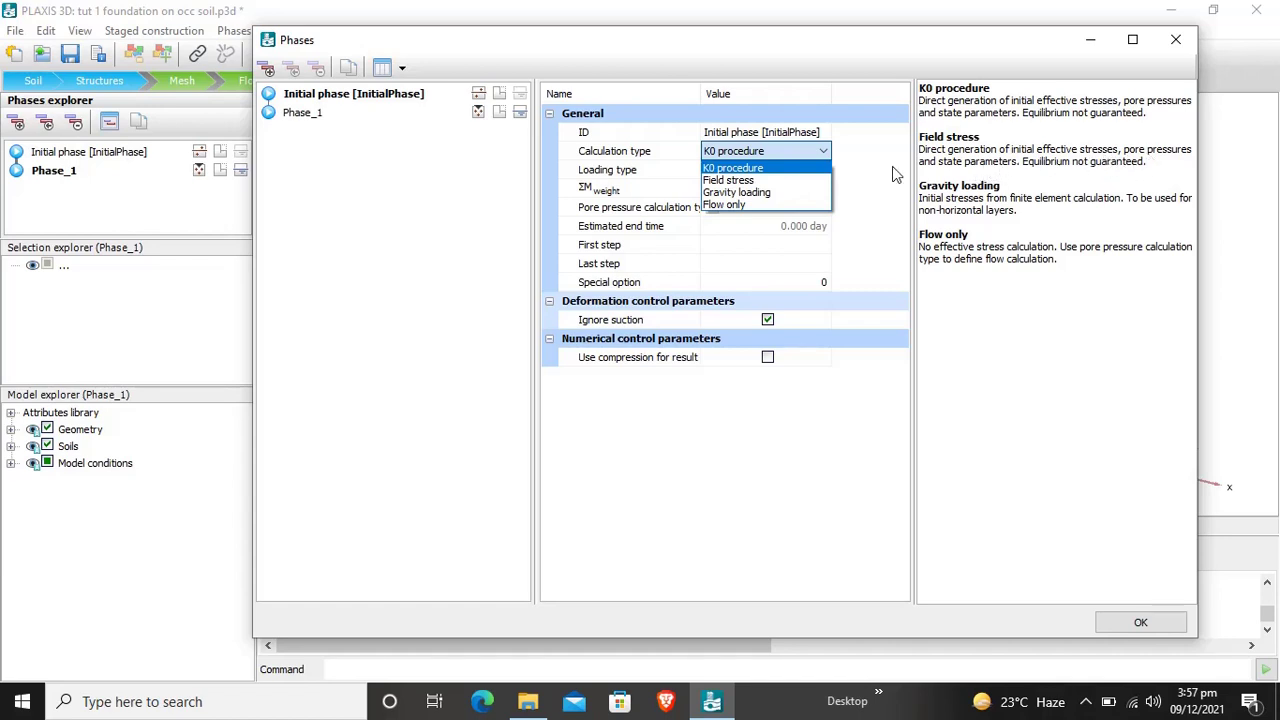
pyautogui.click(801, 170)
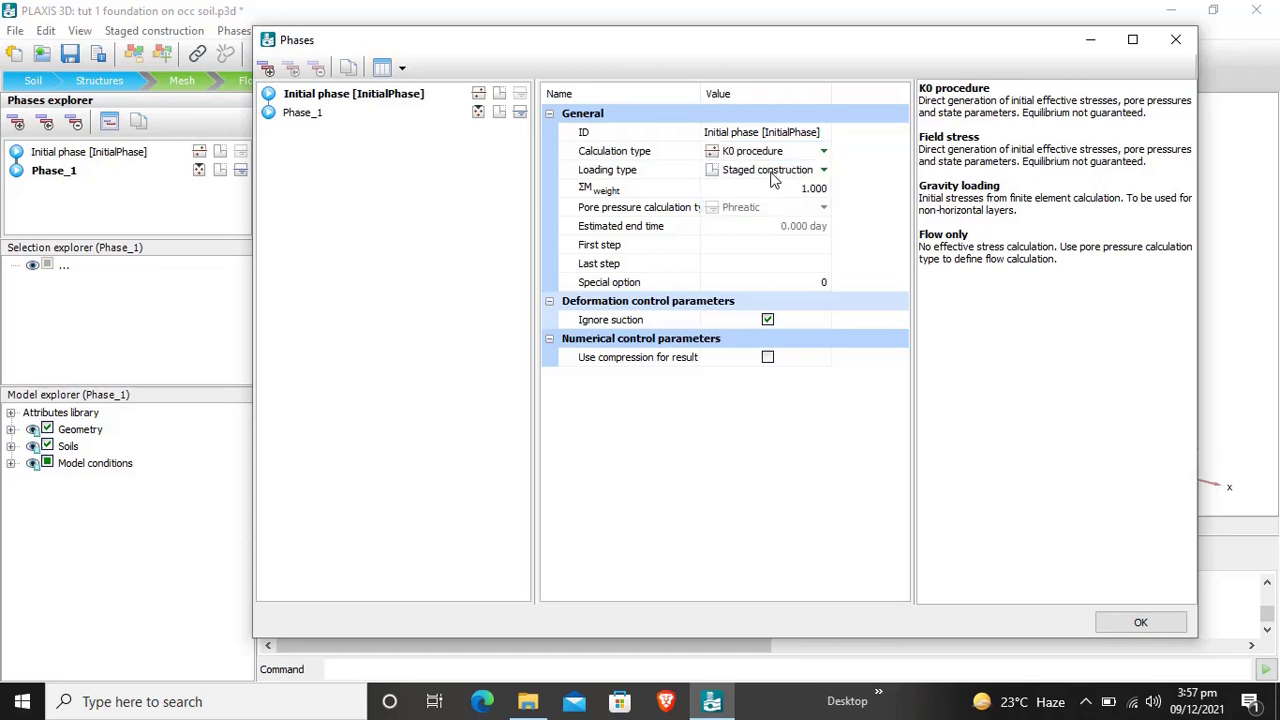
# Rename Phase_1 as BUILDING, keep its calculation type as Plastic and confirm the phase settings
pyautogui.click(333, 116)
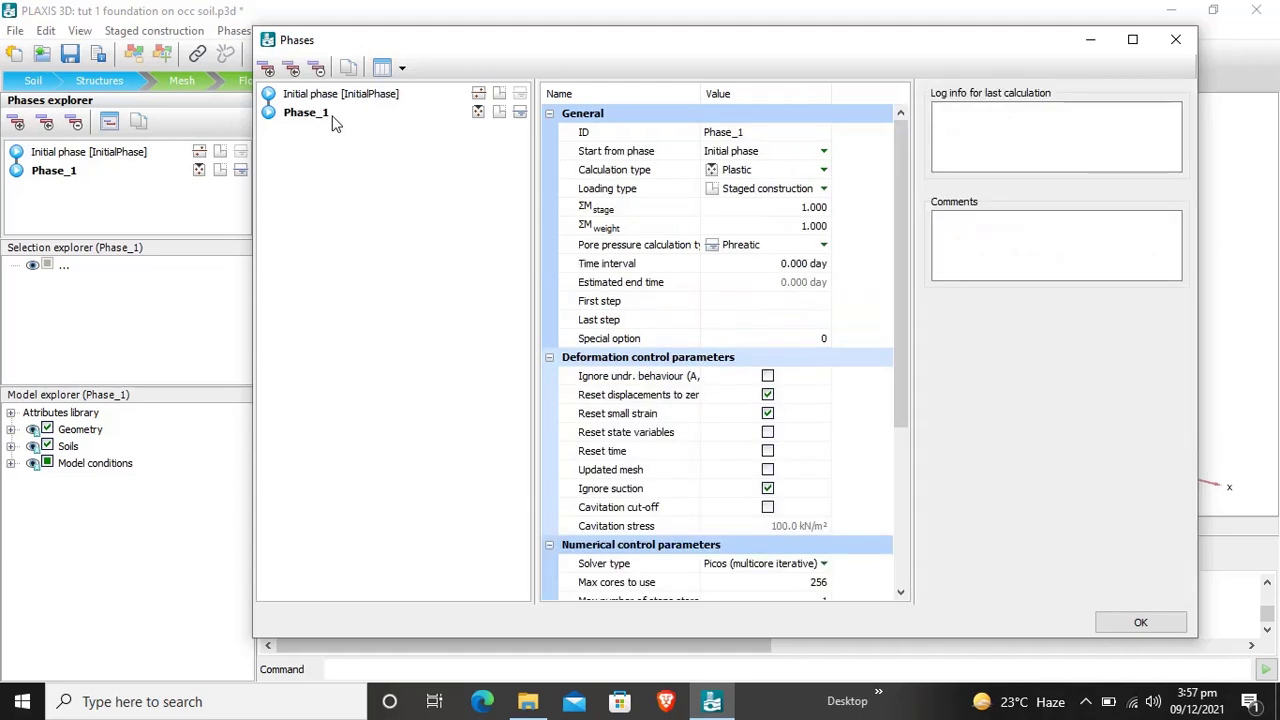
pyautogui.click(766, 134)
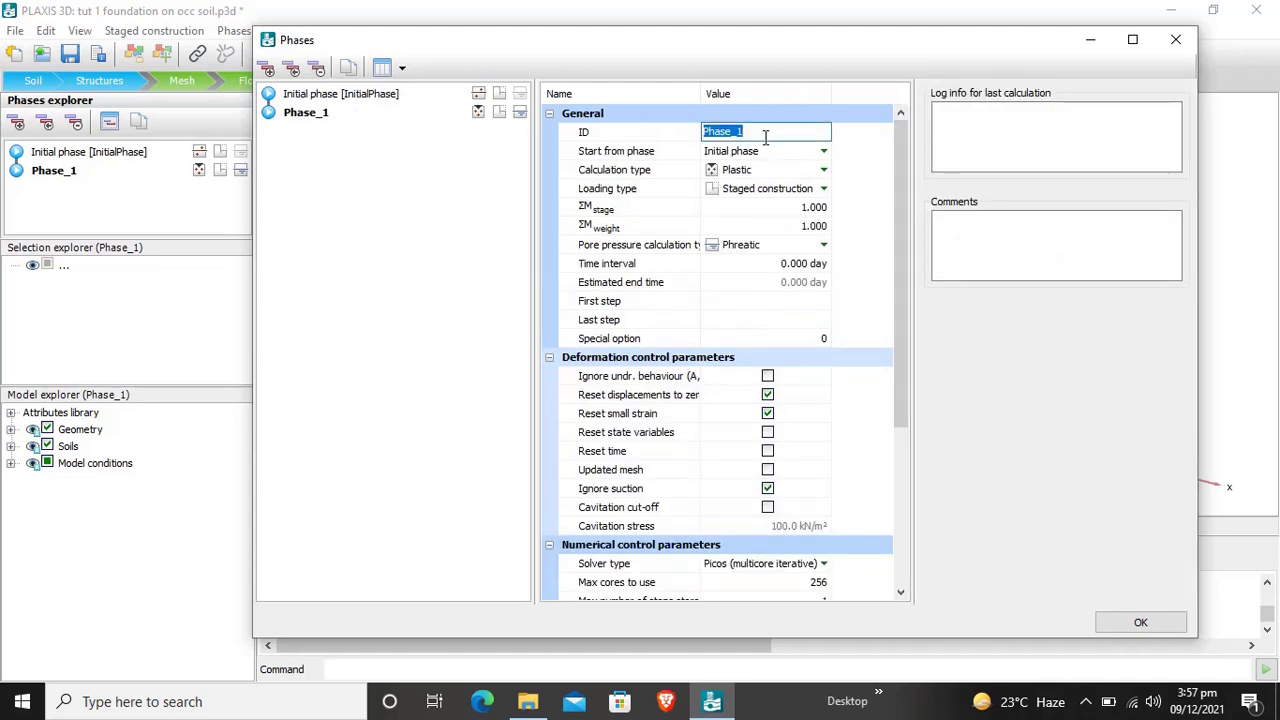
pyautogui.write('BUILDING')
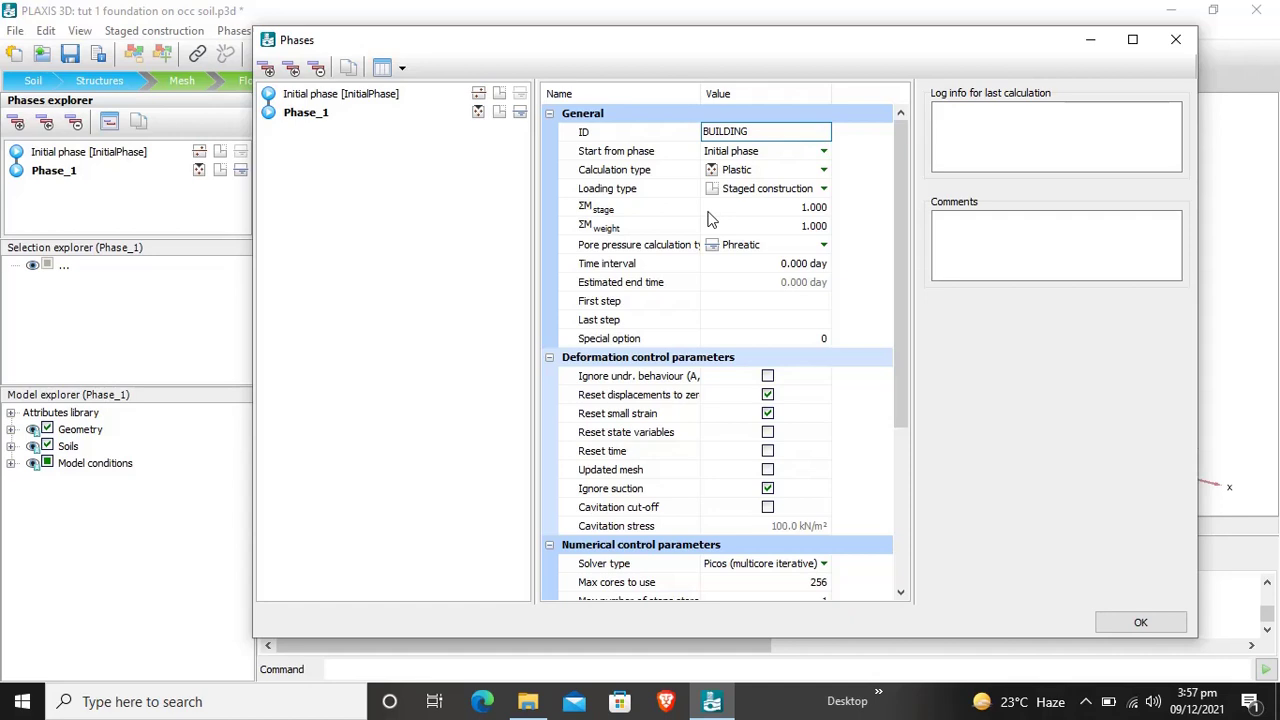
pyautogui.click(770, 172)
pyautogui.click(770, 176)
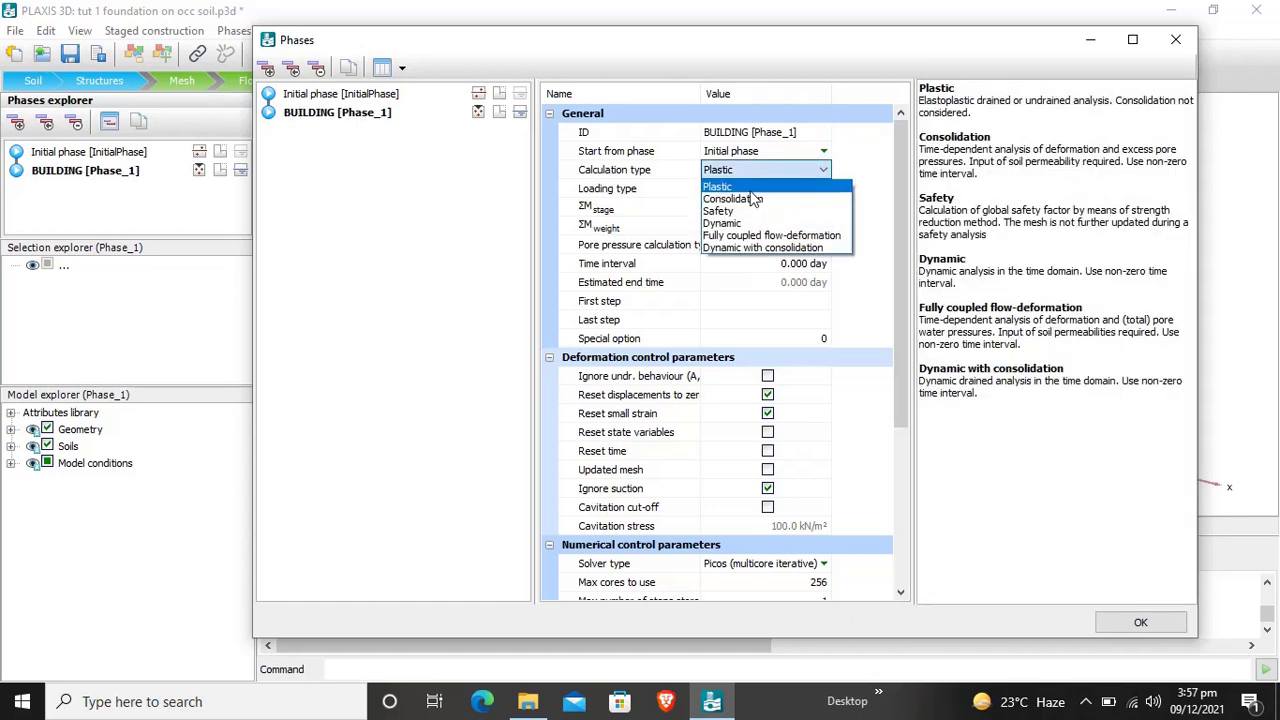
pyautogui.click(750, 188)
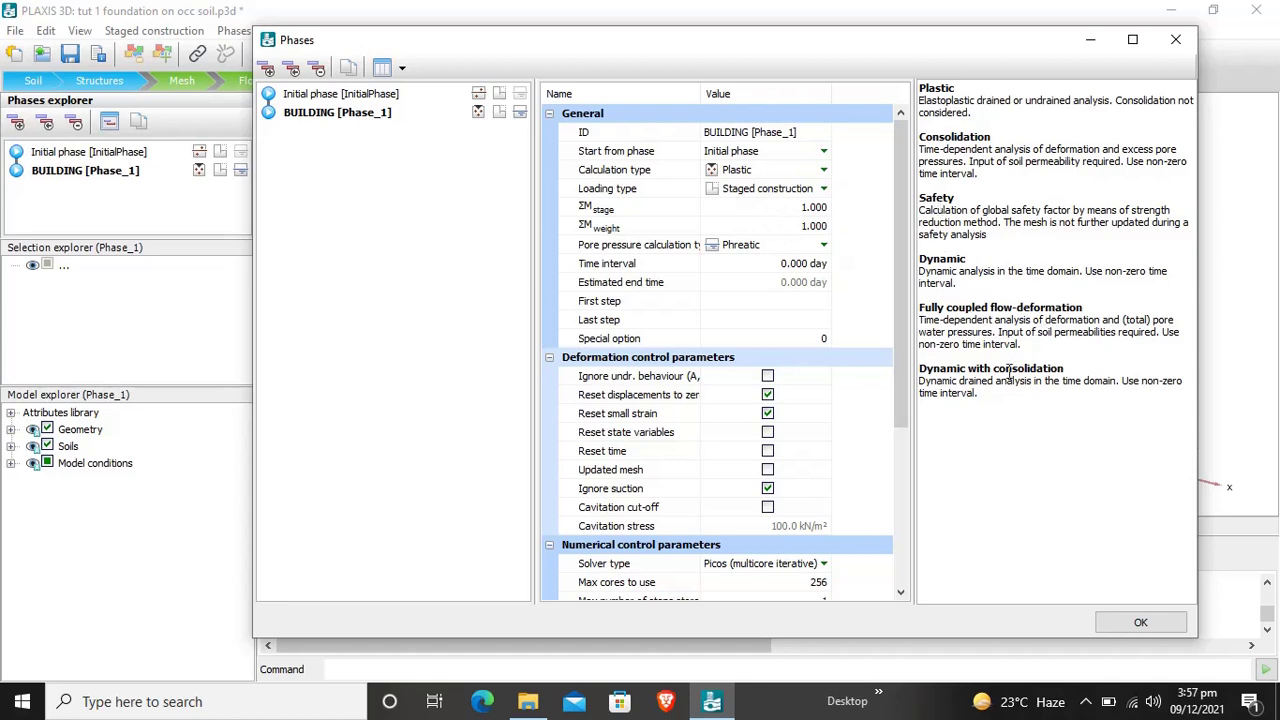
pyautogui.scroll(-5, 840, 424)
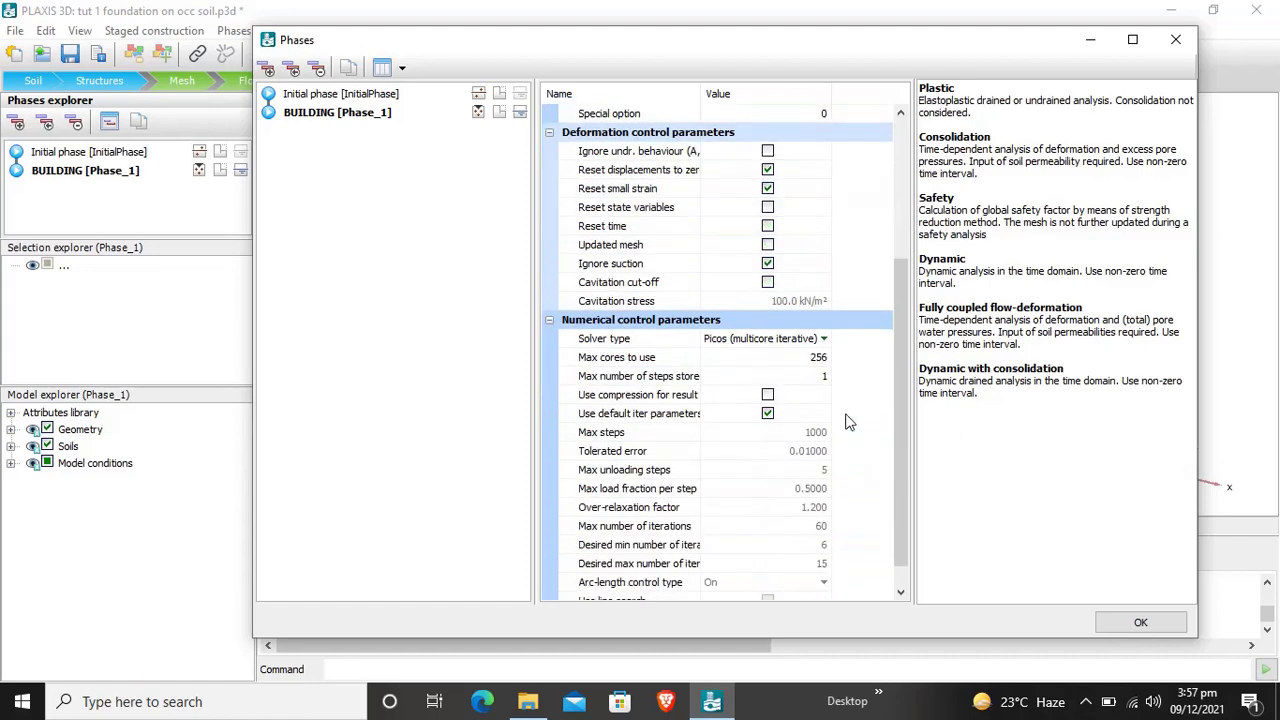
pyautogui.click(1120, 623)
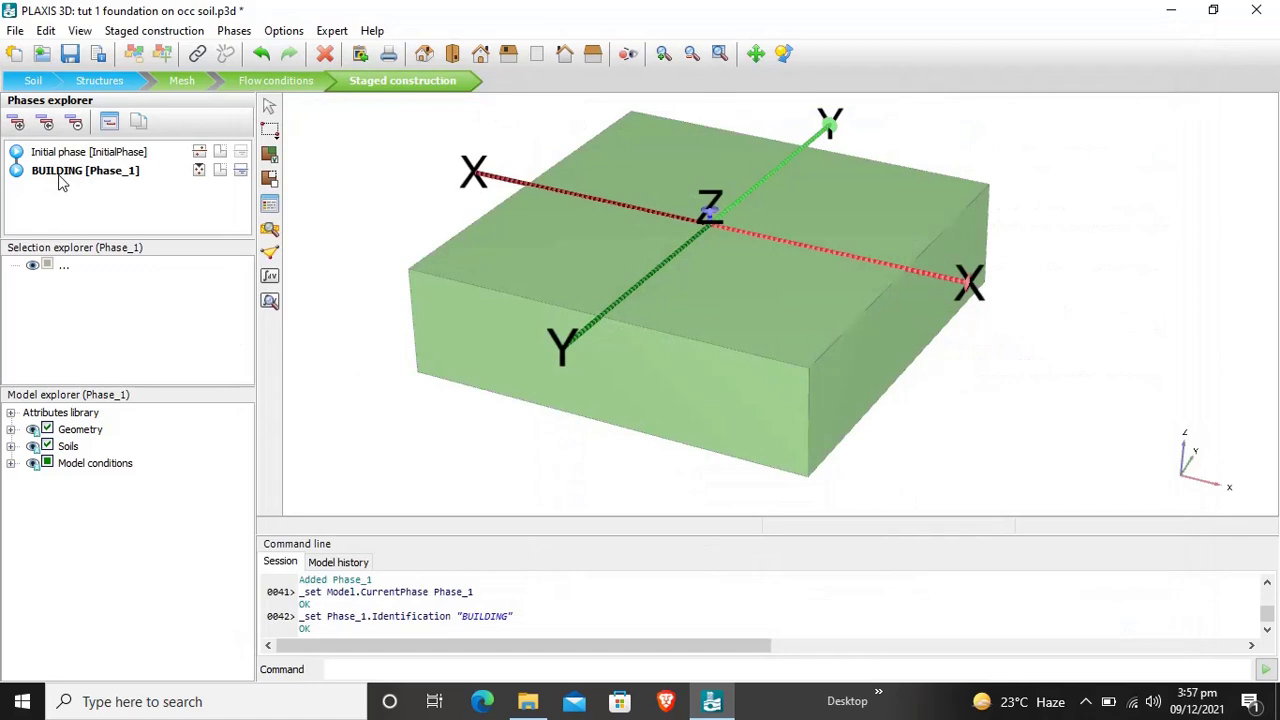
# Make the Initial phase current and try switching Soil_2 off and back on in it
pyautogui.doubleClick(95, 160)
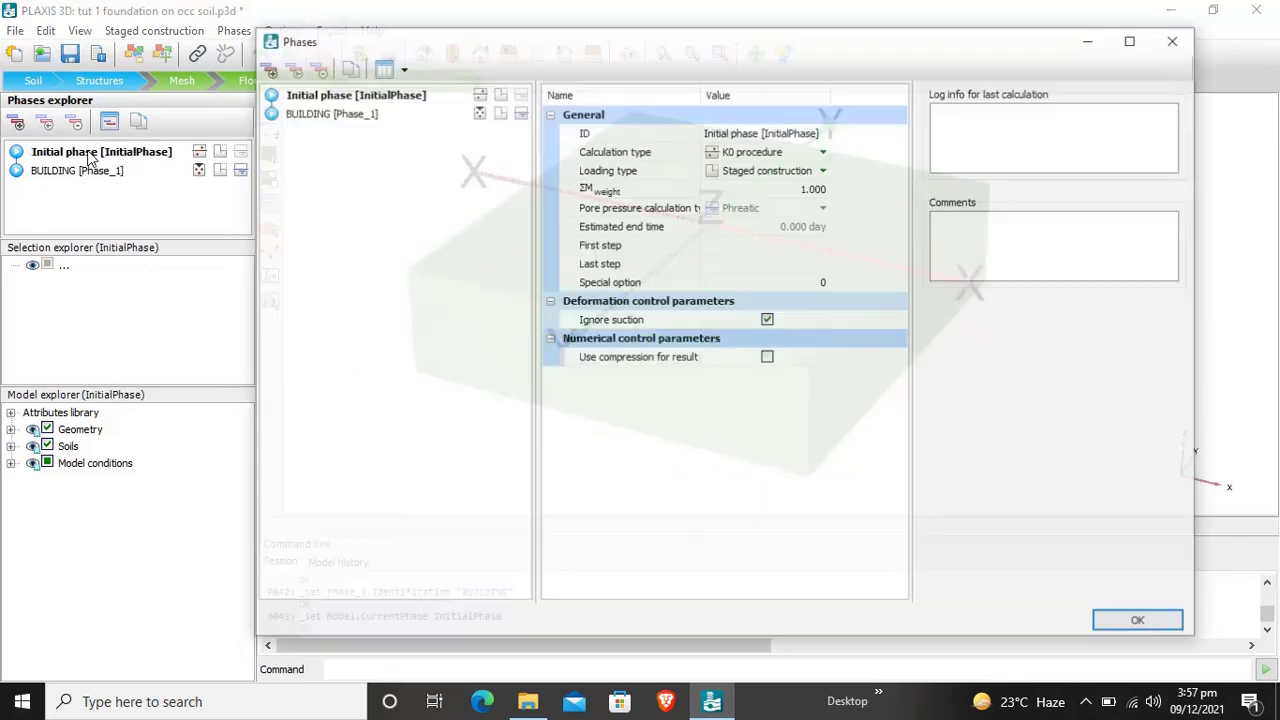
pyautogui.click(1166, 35)
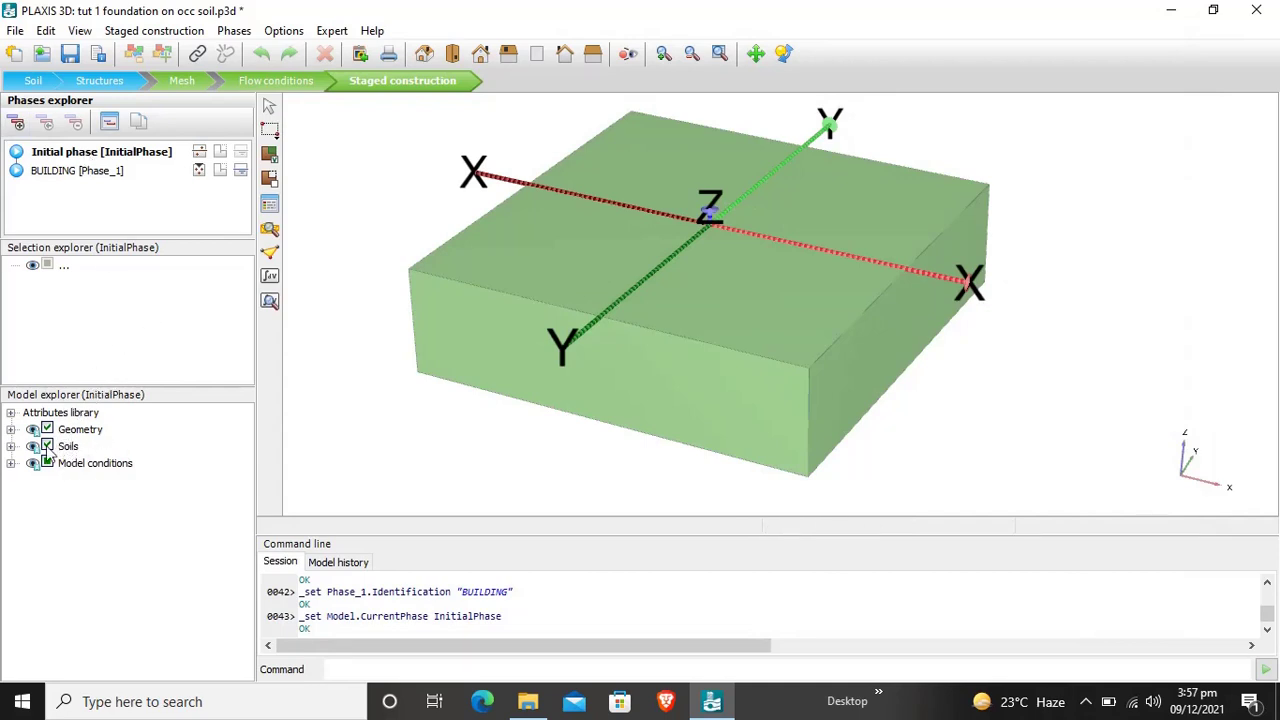
pyautogui.click(11, 446)
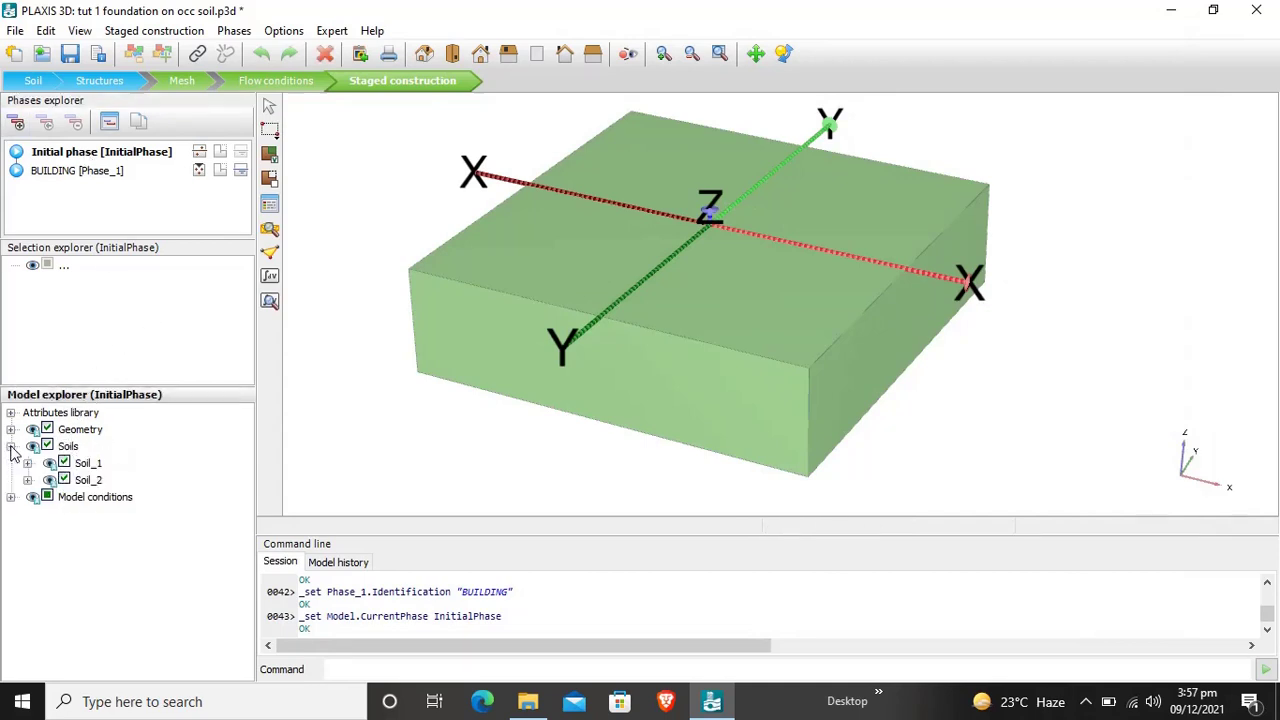
pyautogui.click(64, 480)
pyautogui.click(64, 480)
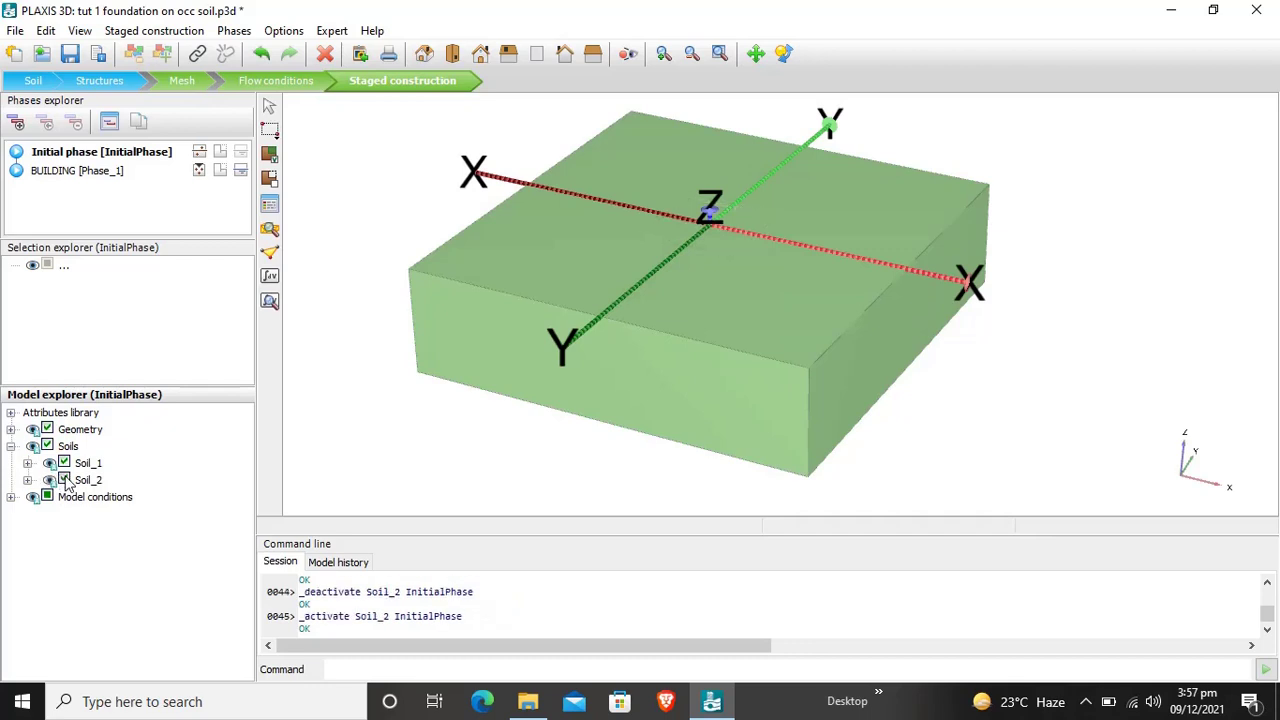
# Deactivate the model conditions in the Initial phase and check the individual conditions they contain
pyautogui.click(47, 497)
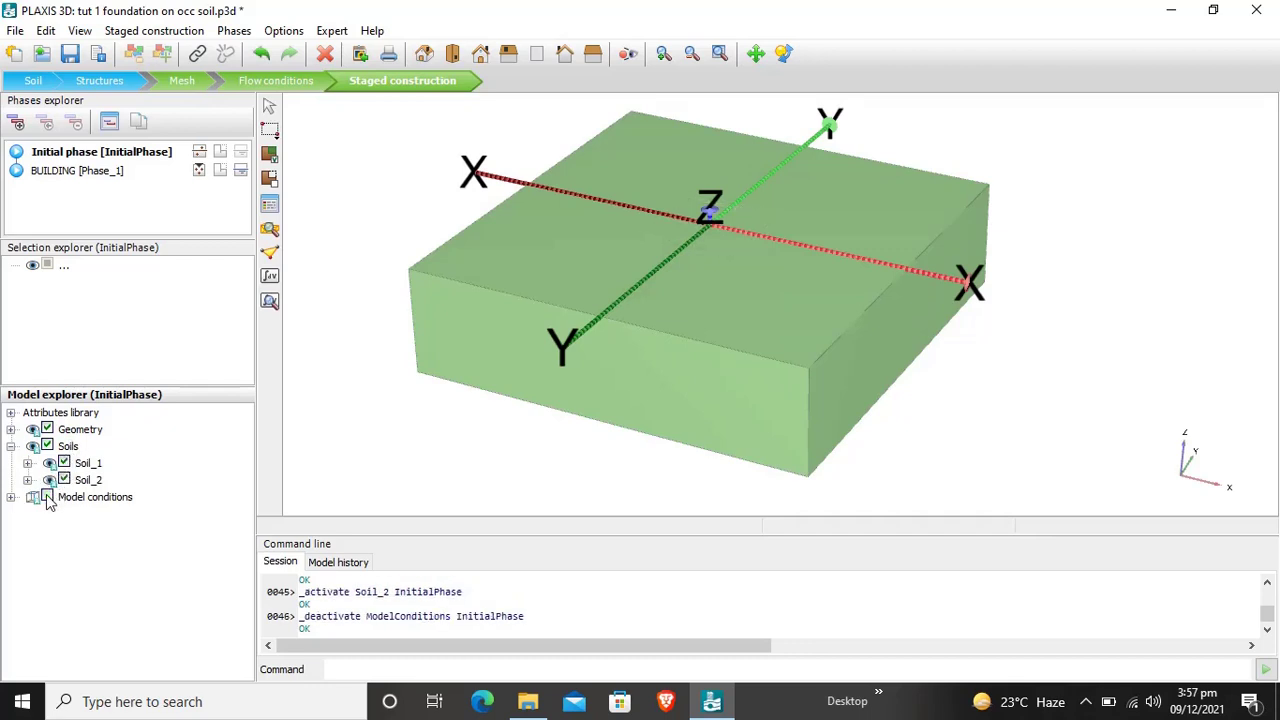
pyautogui.click(47, 497)
pyautogui.click(47, 497)
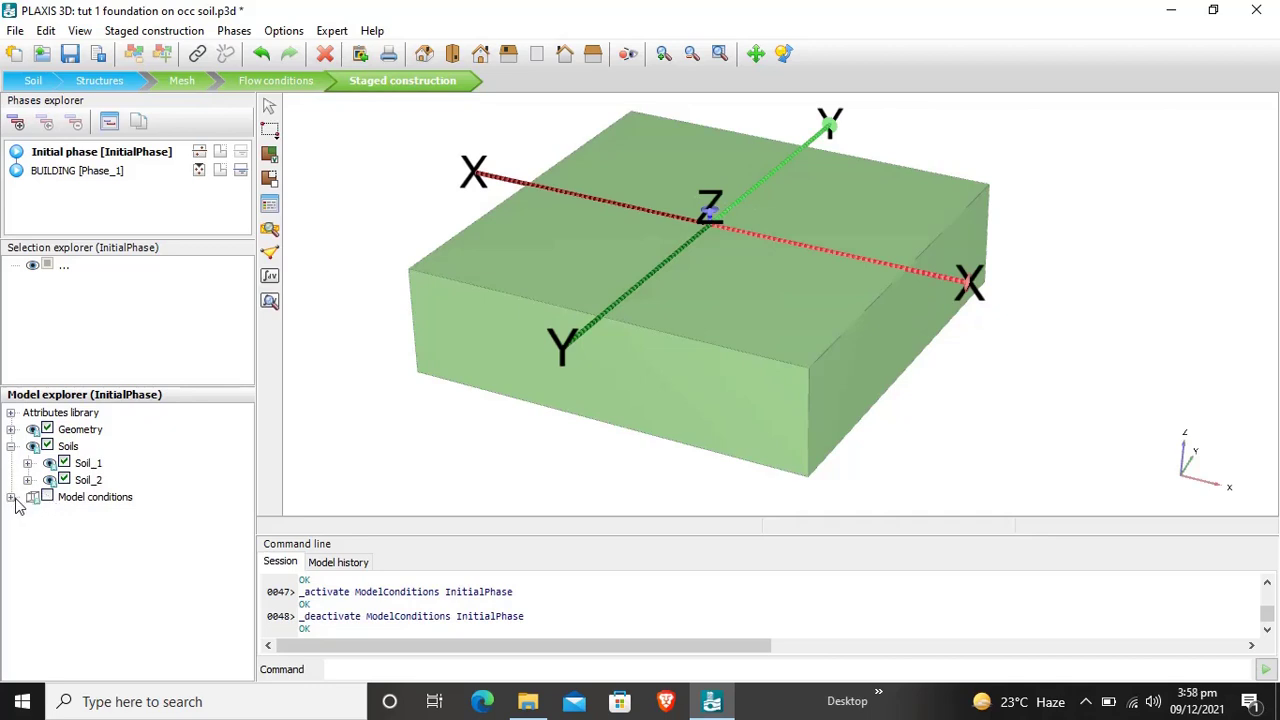
pyautogui.click(10, 497)
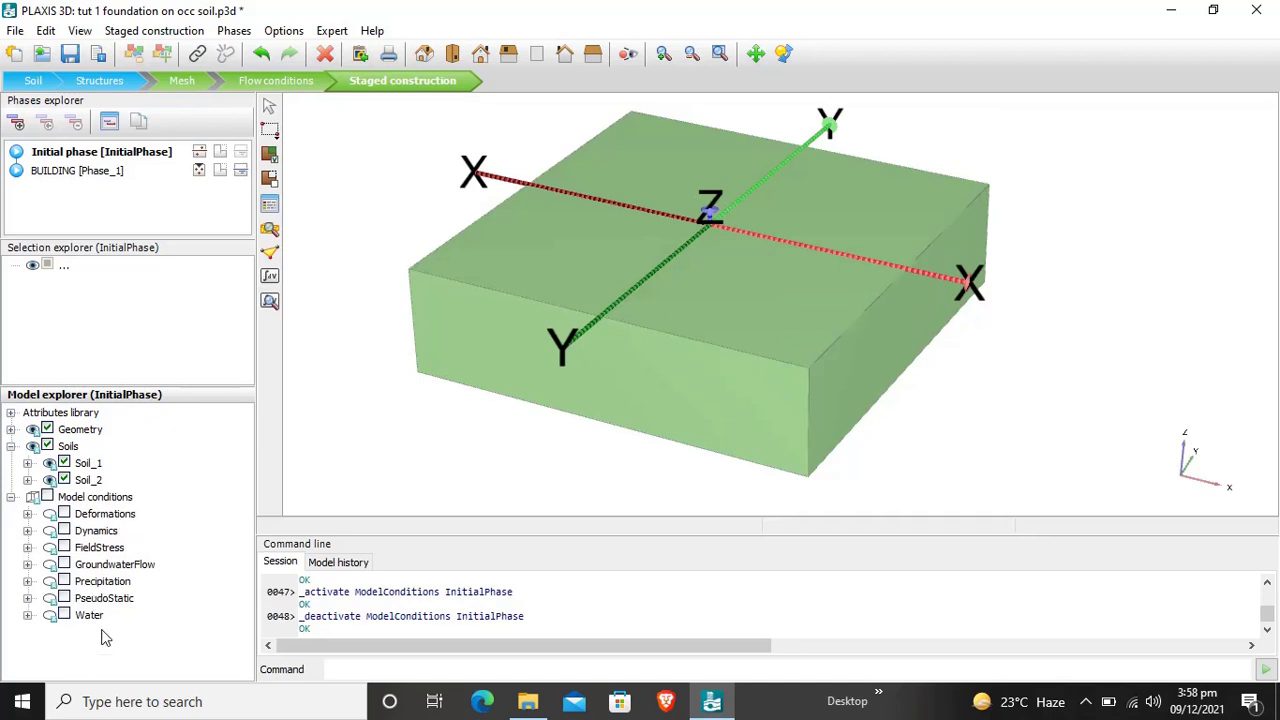
pyautogui.click(10, 497)
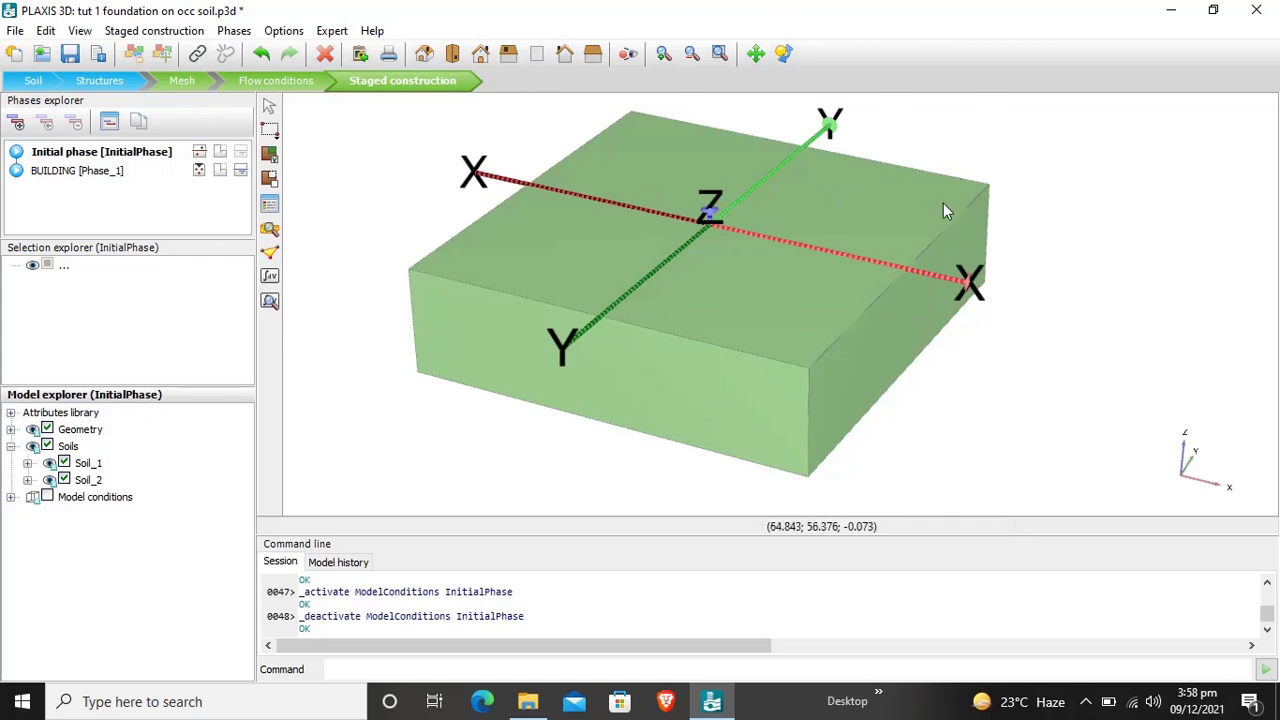
# Make BUILDING the current phase and try switching its Volumes and Soil volumes groups off and back on
pyautogui.click(100, 172)
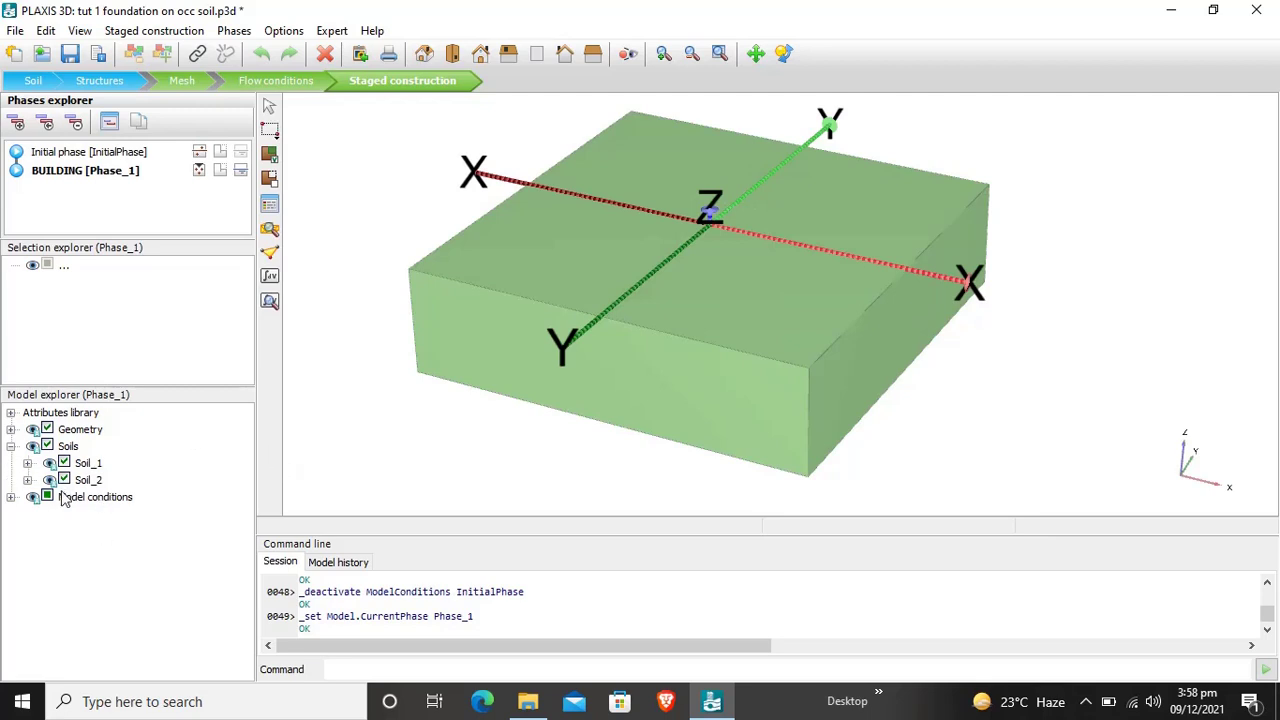
pyautogui.click(11, 429)
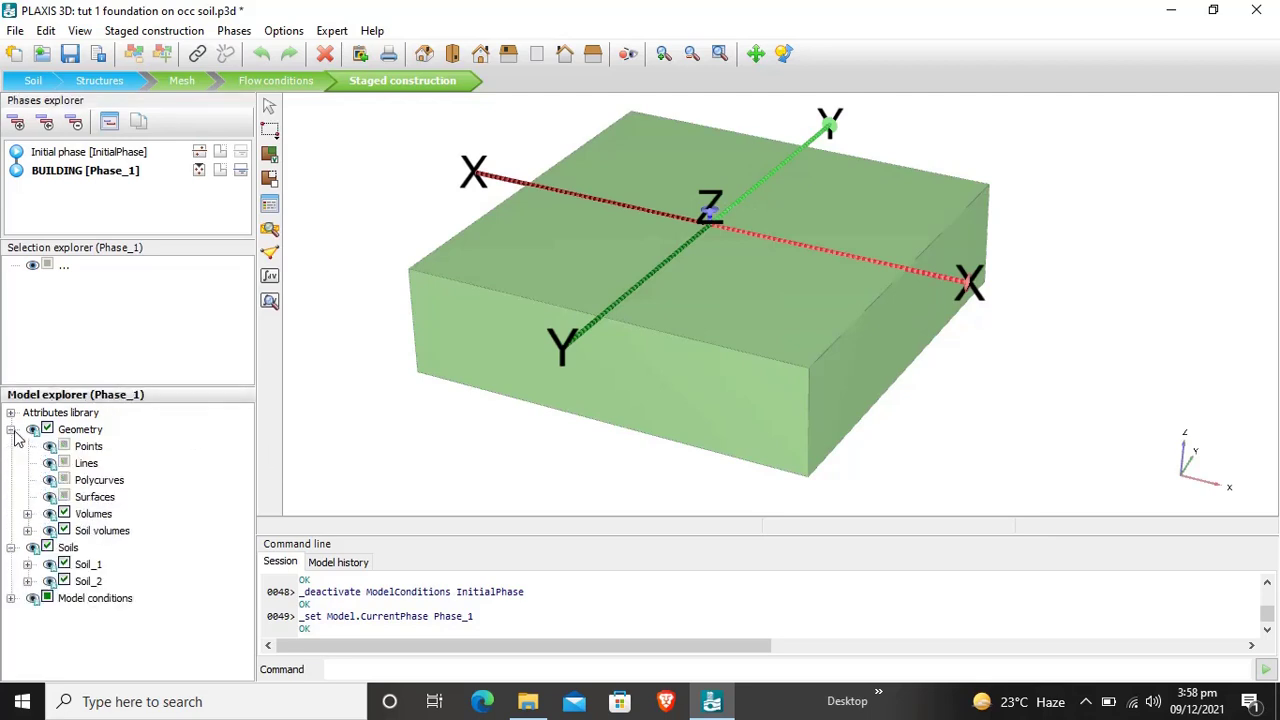
pyautogui.click(64, 514)
pyautogui.click(64, 514)
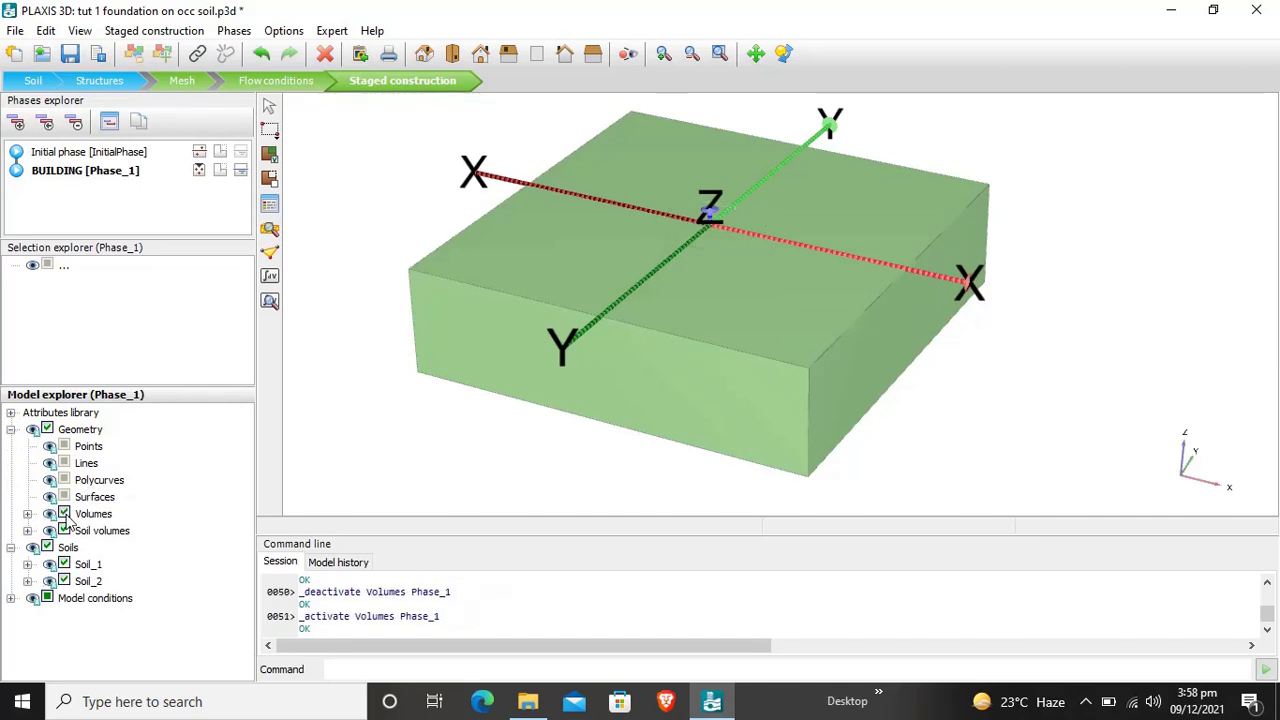
pyautogui.click(64, 531)
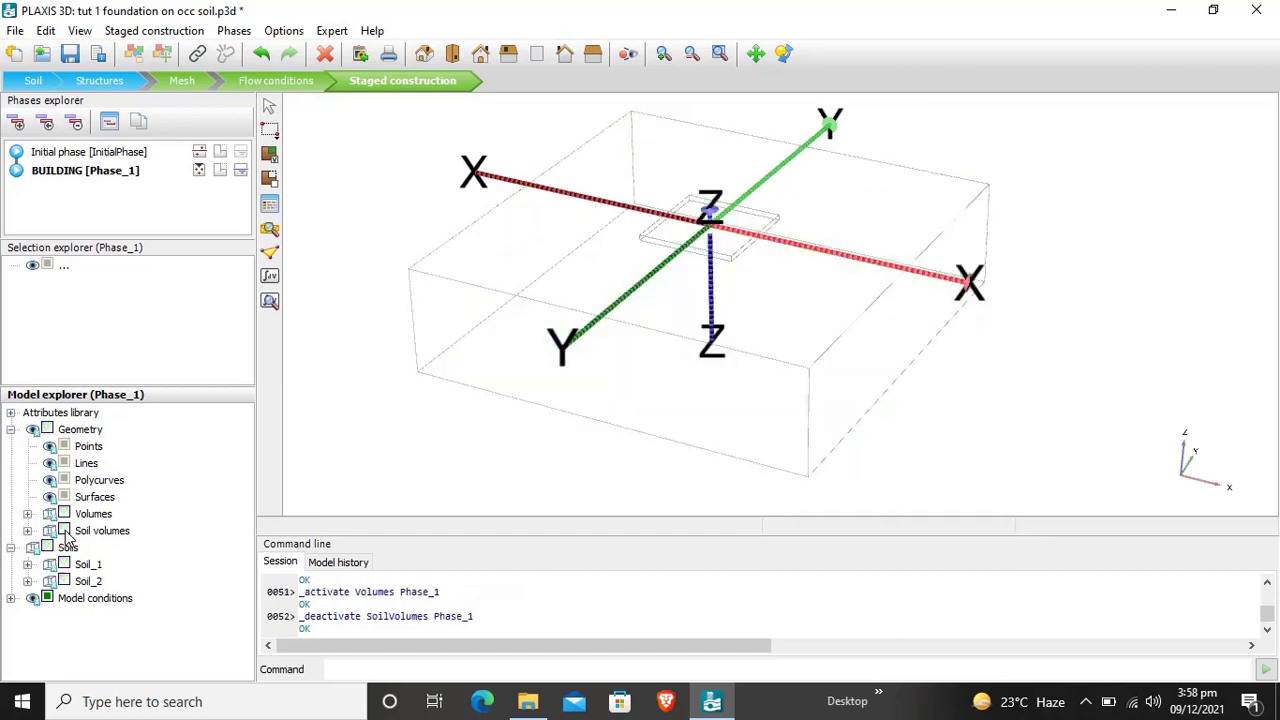
pyautogui.click(64, 531)
# Try switching BoreholeVolume_1 and Volume_1 off and back on in the BUILDING phase, examining their sub-volumes
pyautogui.click(28, 531)
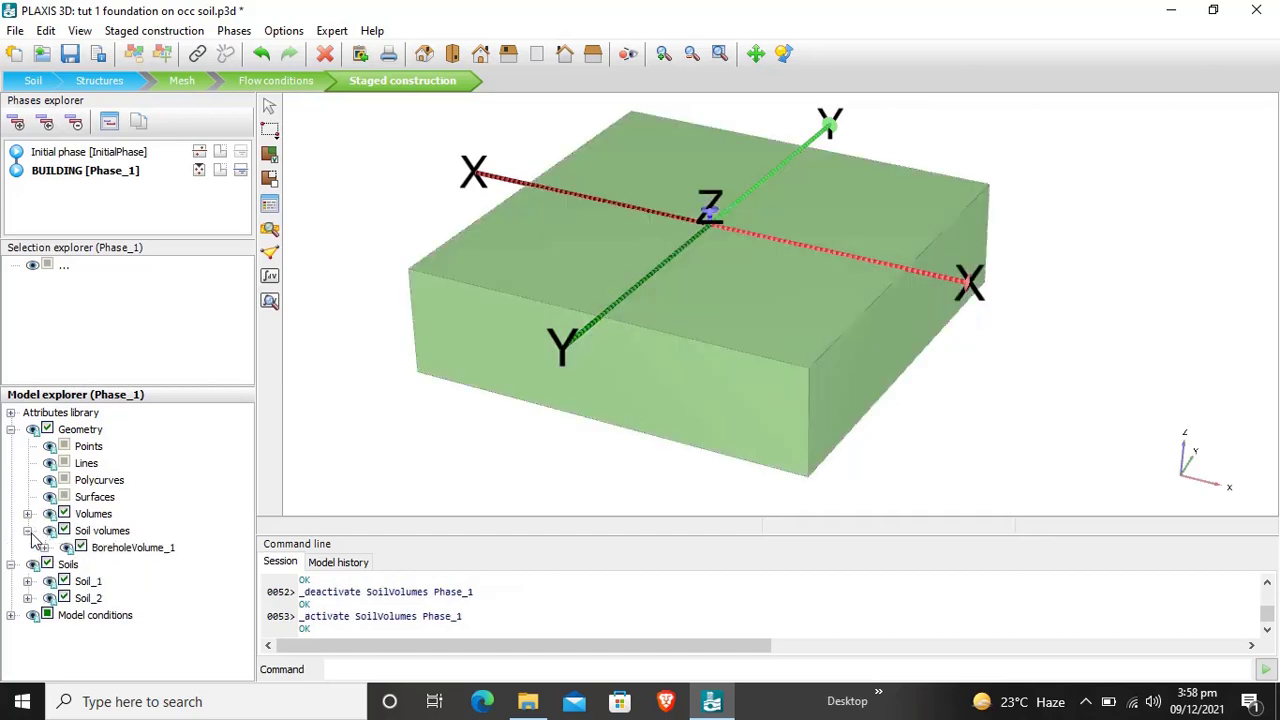
pyautogui.click(81, 548)
pyautogui.click(81, 548)
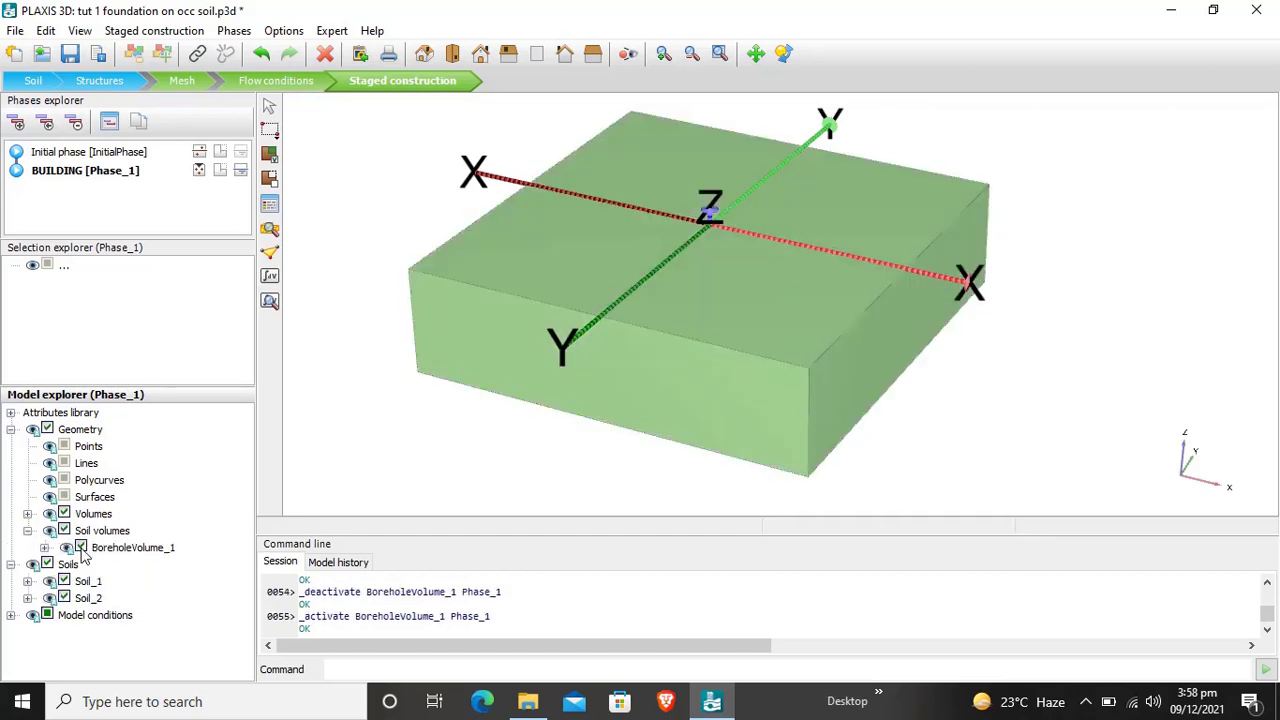
pyautogui.click(44, 548)
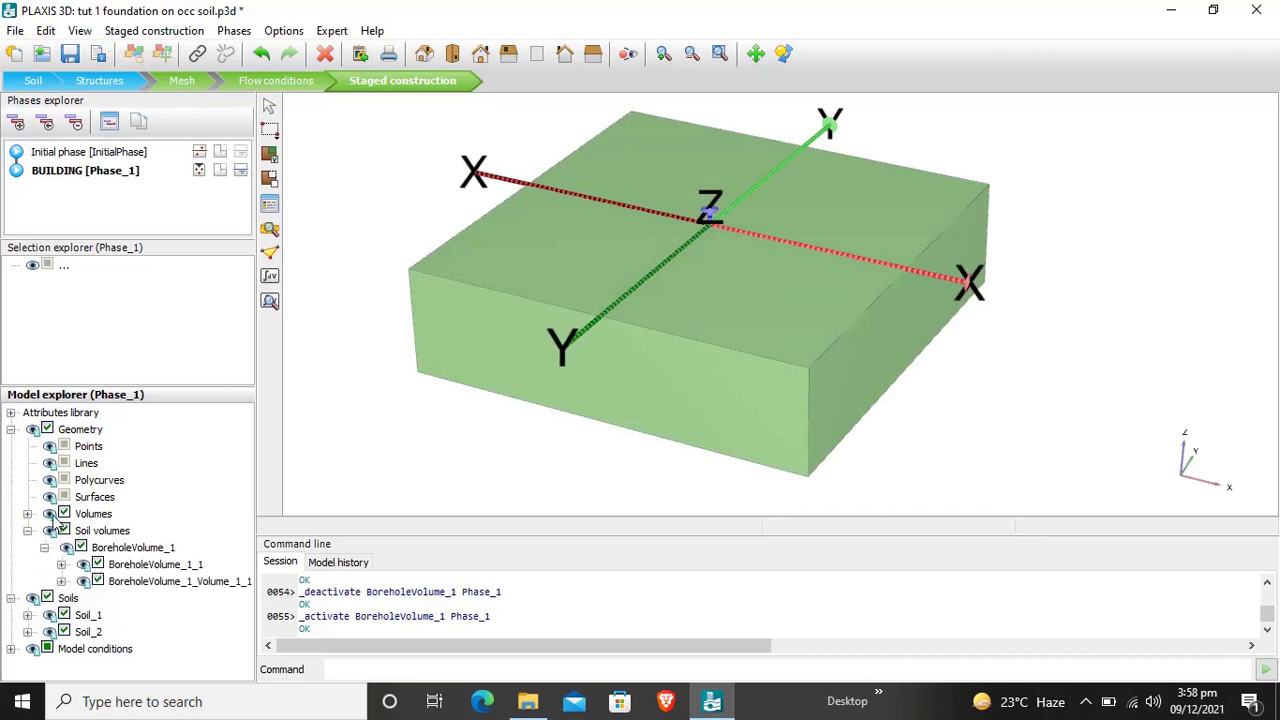
pyautogui.click(28, 514)
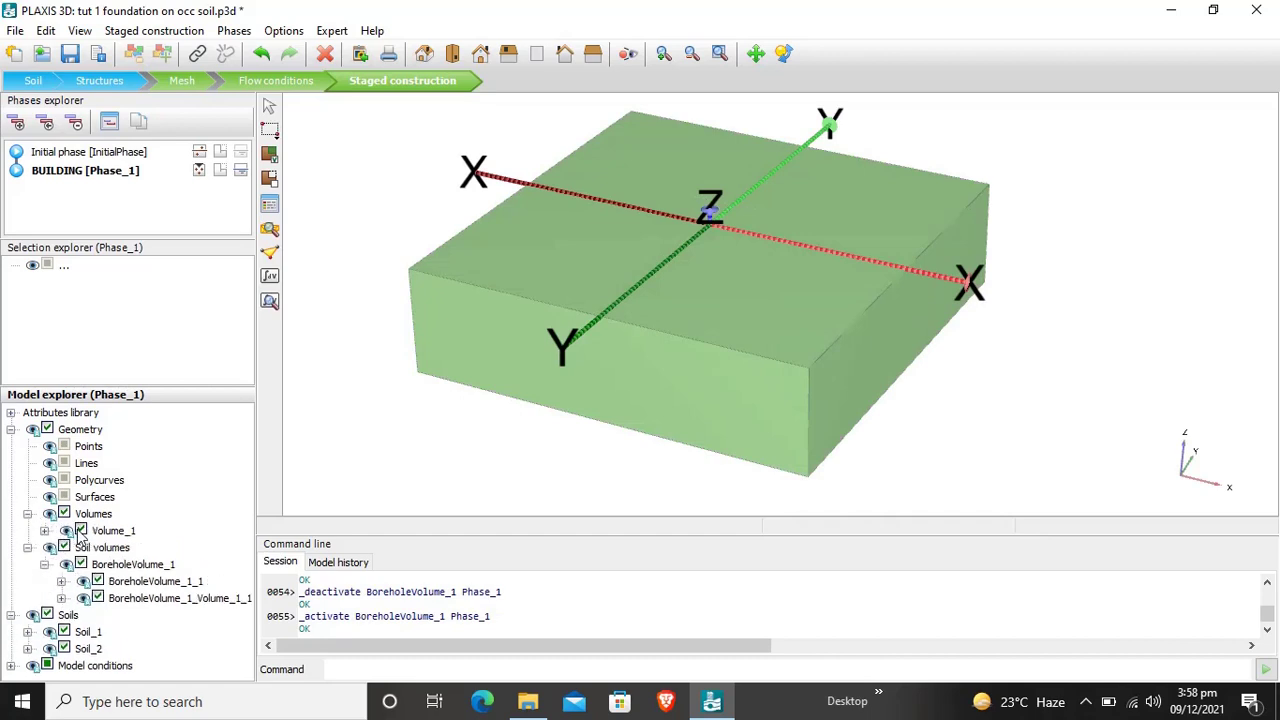
pyautogui.click(44, 531)
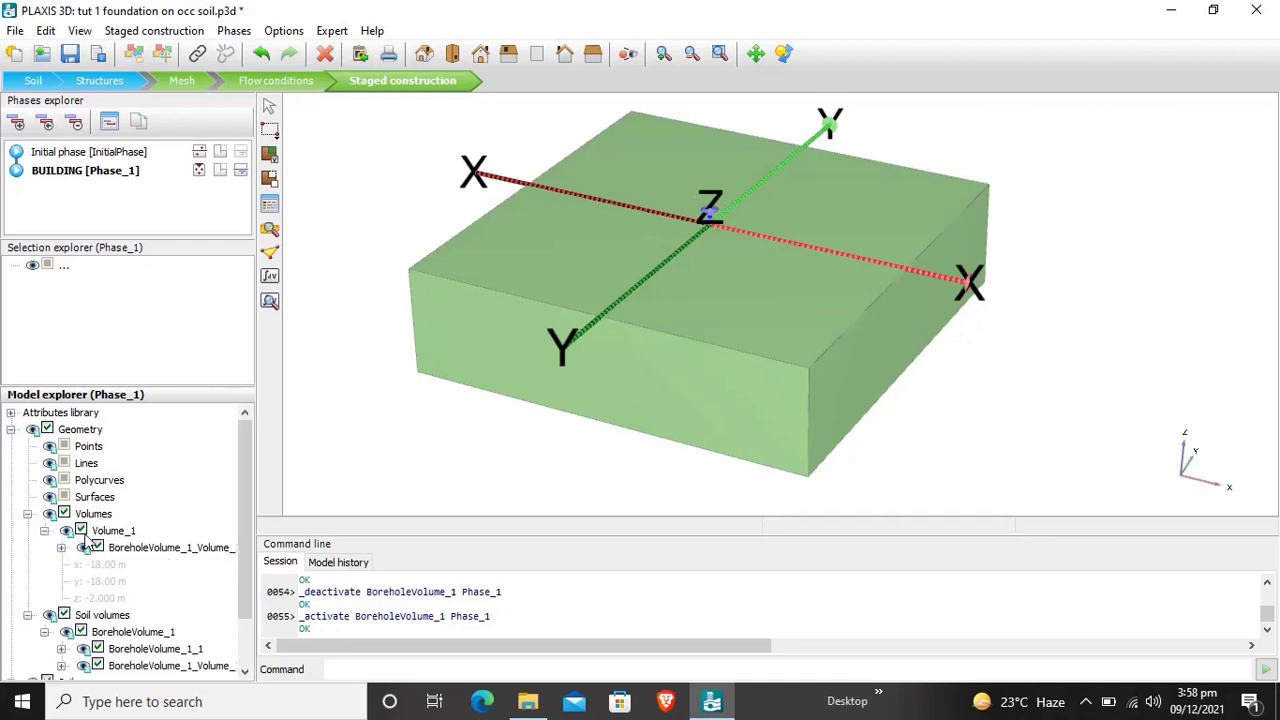
pyautogui.click(82, 531)
pyautogui.click(82, 531)
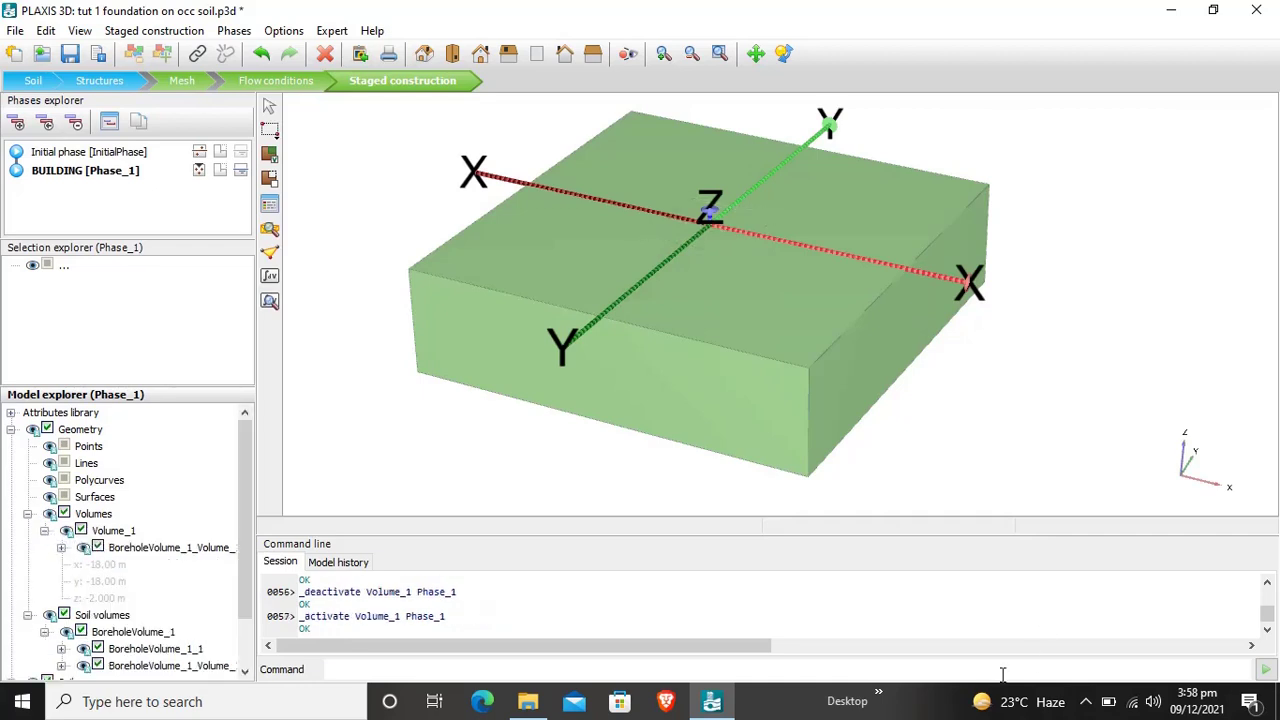
pyautogui.click(1085, 701)
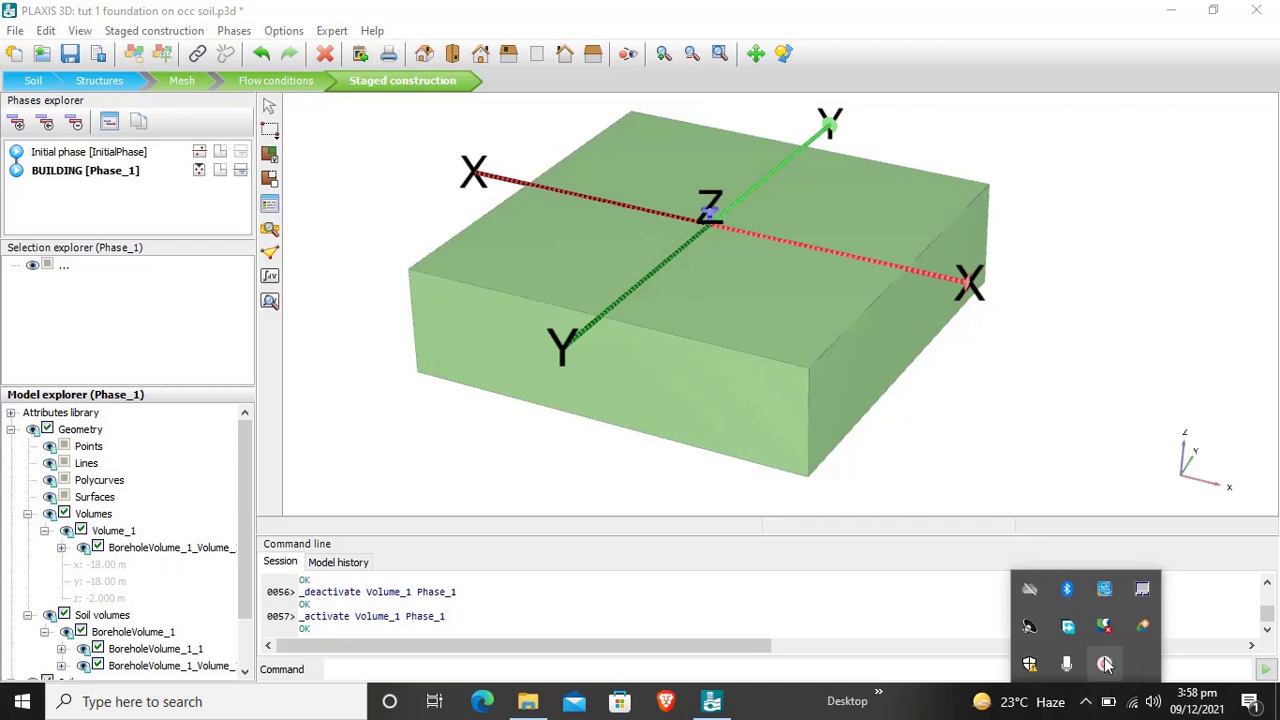
pyautogui.click(1105, 664)
pyautogui.click(980, 580)
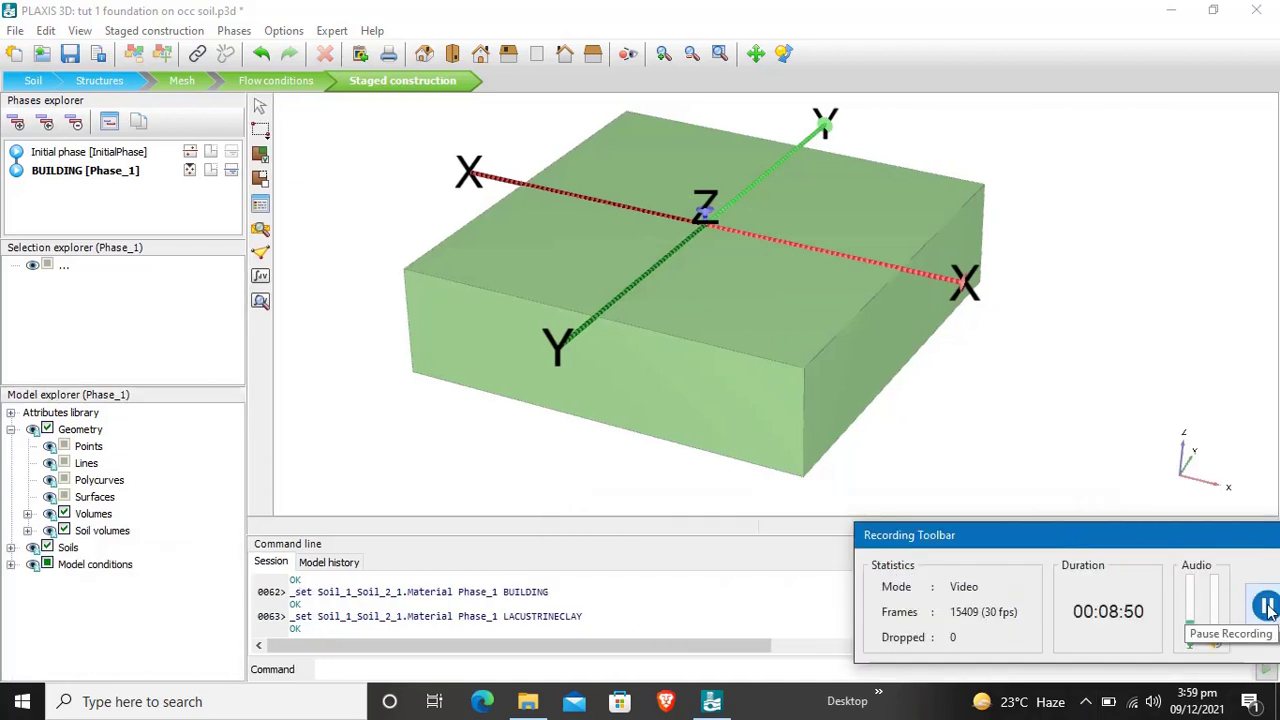
pyautogui.click(1106, 701)
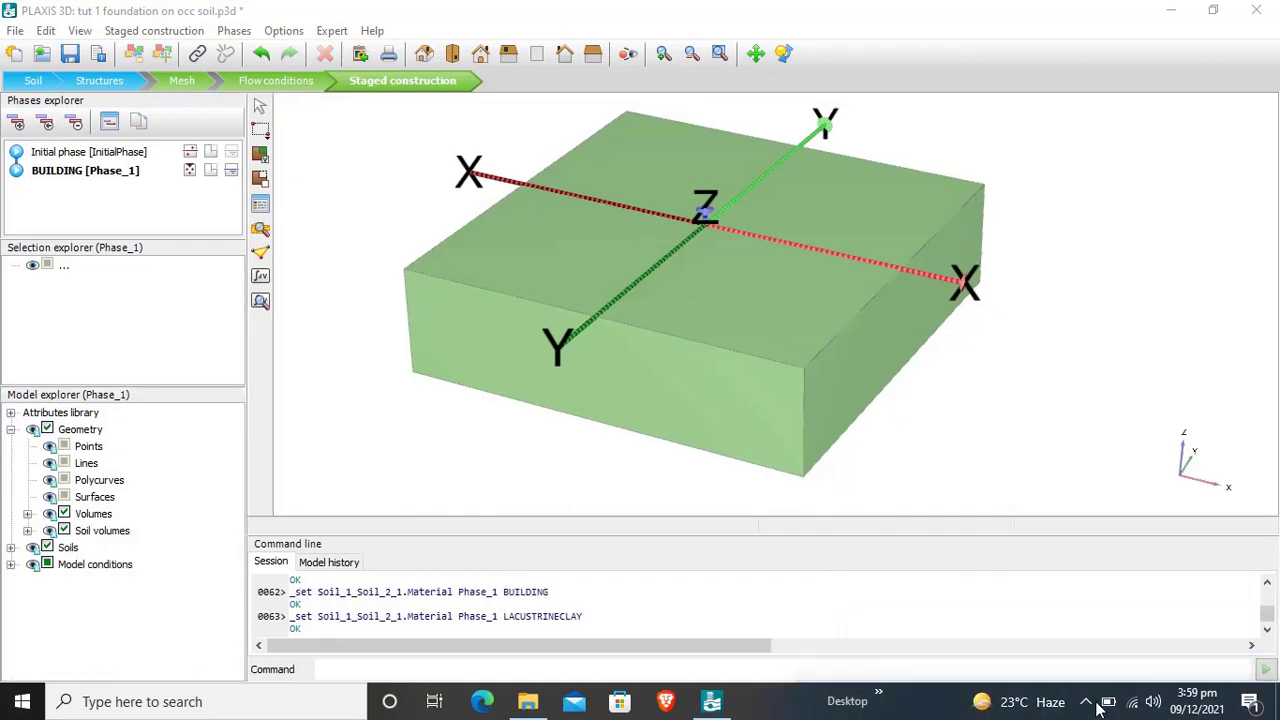
# Review the settings of the Initial phase and close them without changes
pyautogui.doubleClick(120, 152)
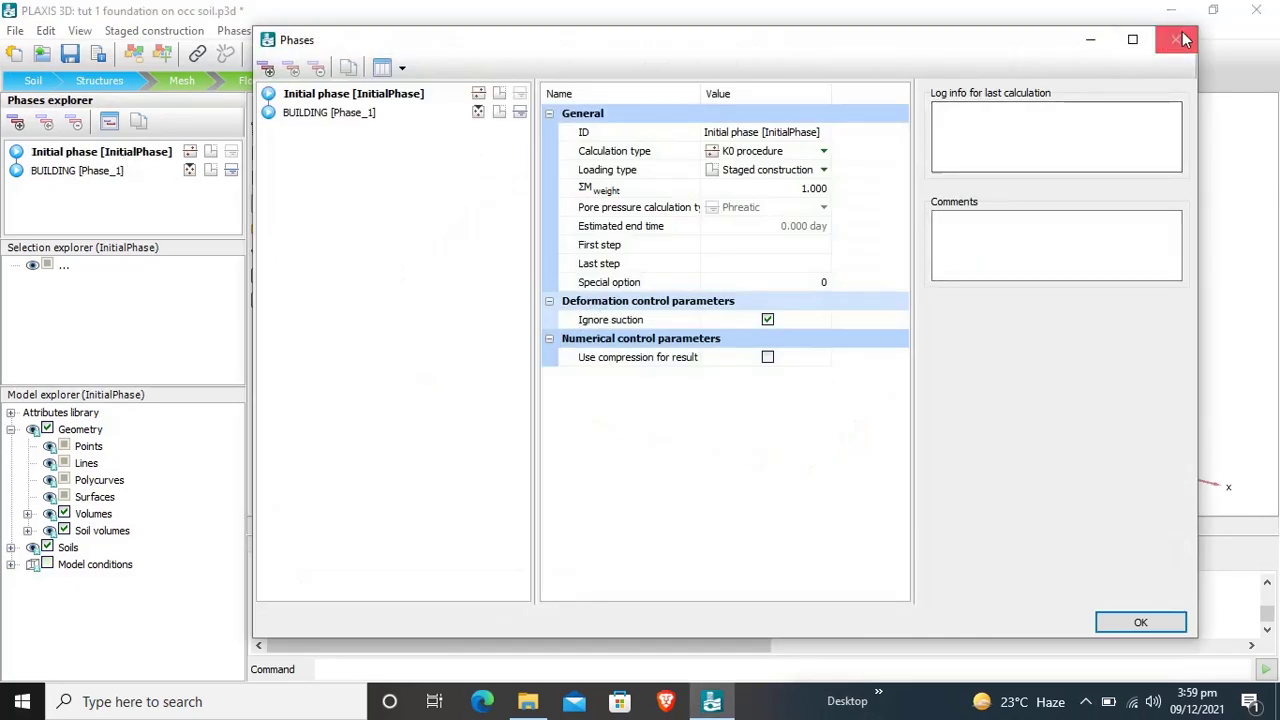
pyautogui.click(1178, 39)
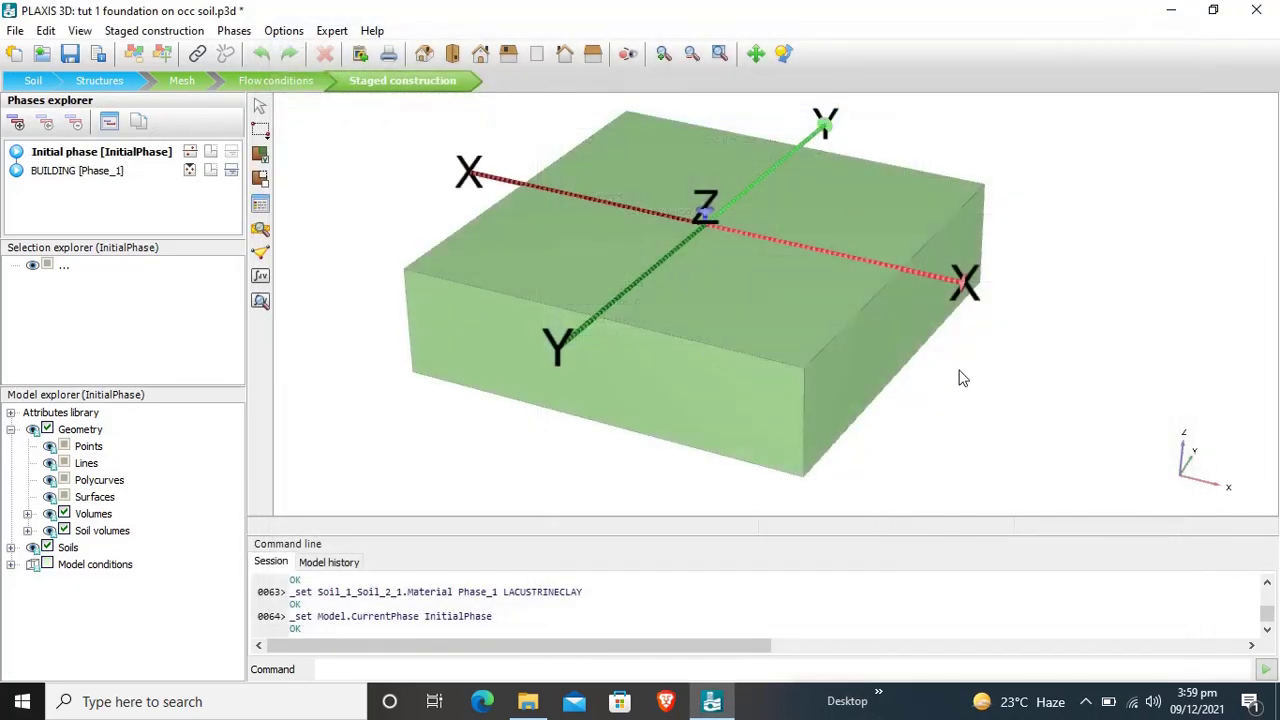
# Make BUILDING the current phase and assign the BUILDING material to the soil of the foundation volume under Volume_1
pyautogui.click(50, 176)
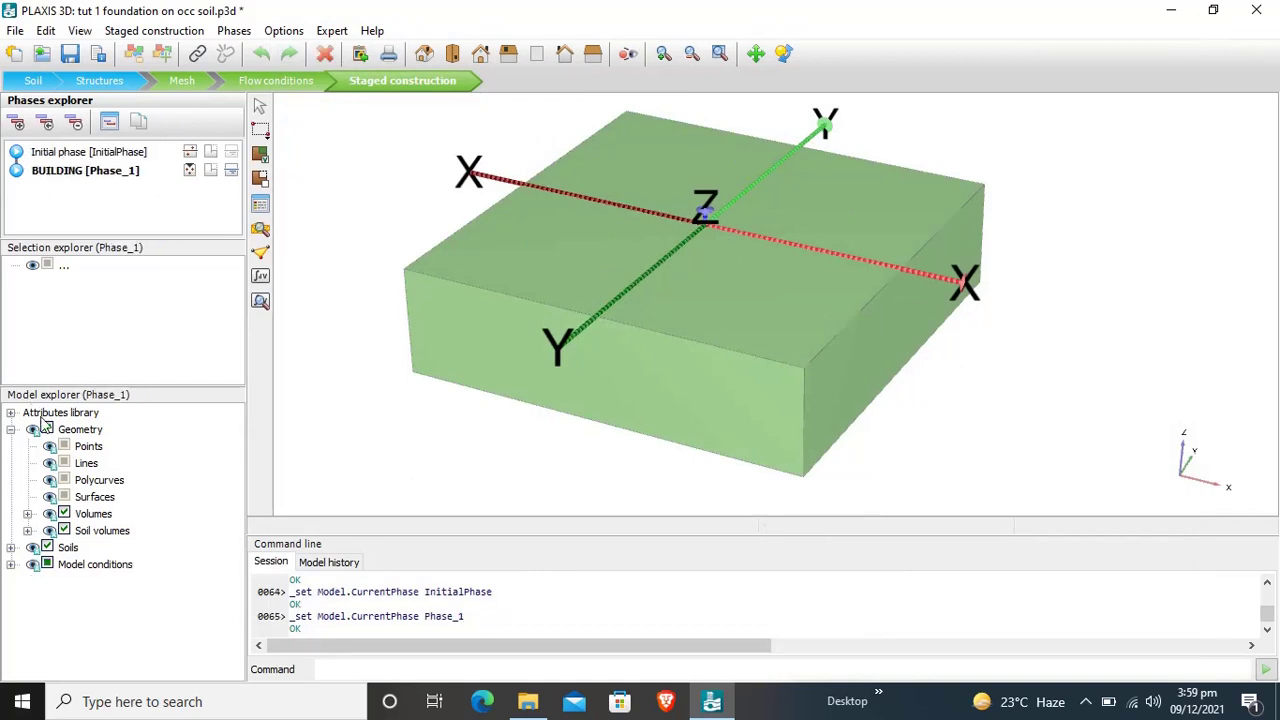
pyautogui.click(27, 514)
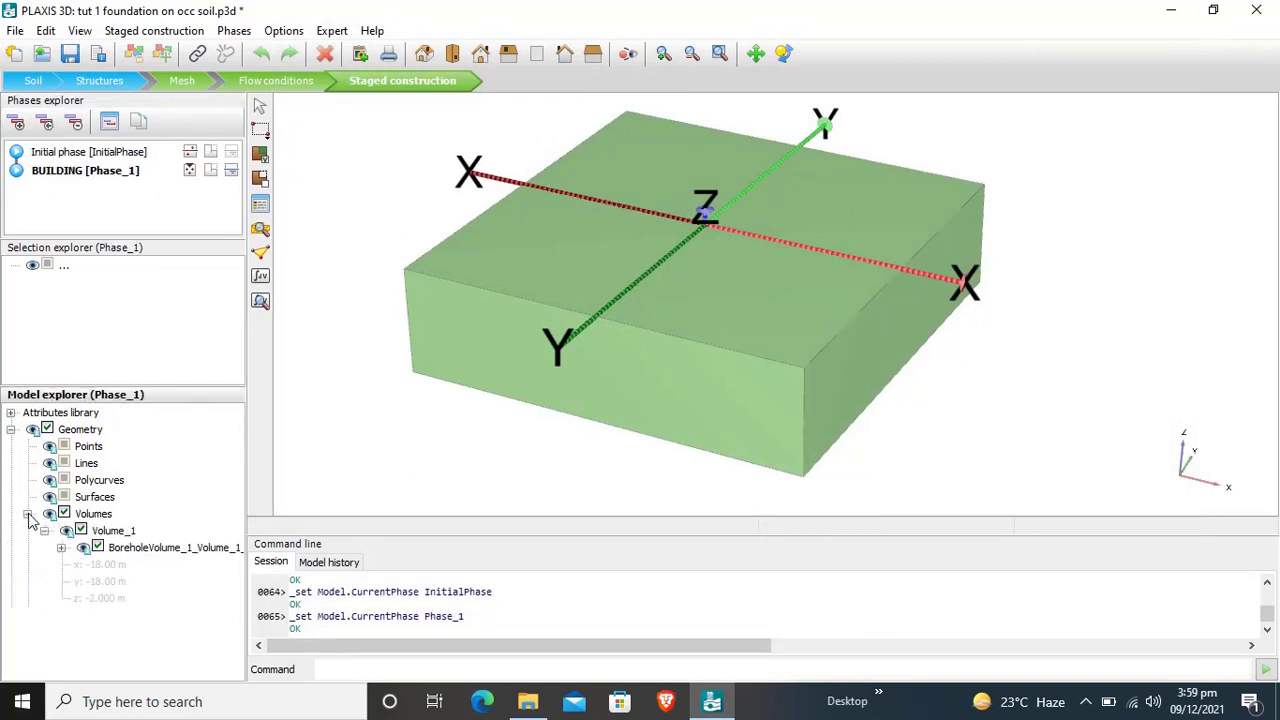
pyautogui.click(88, 514)
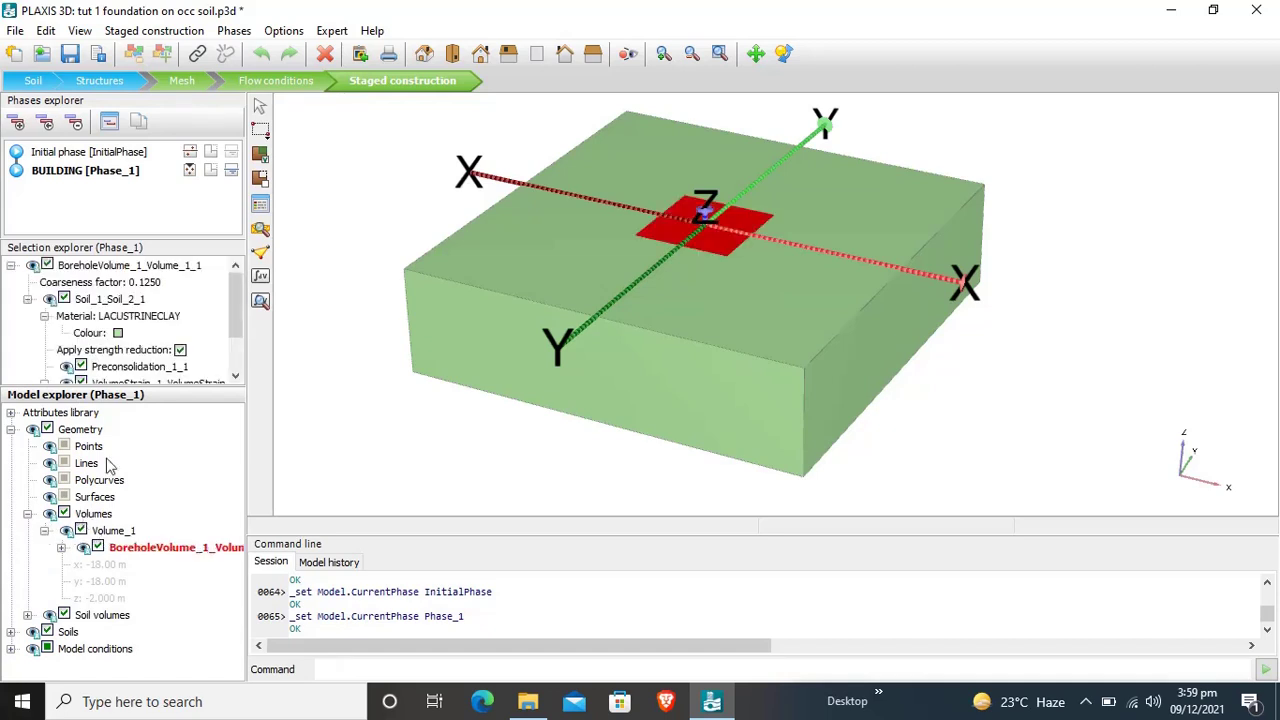
pyautogui.click(148, 320)
pyautogui.click(150, 322)
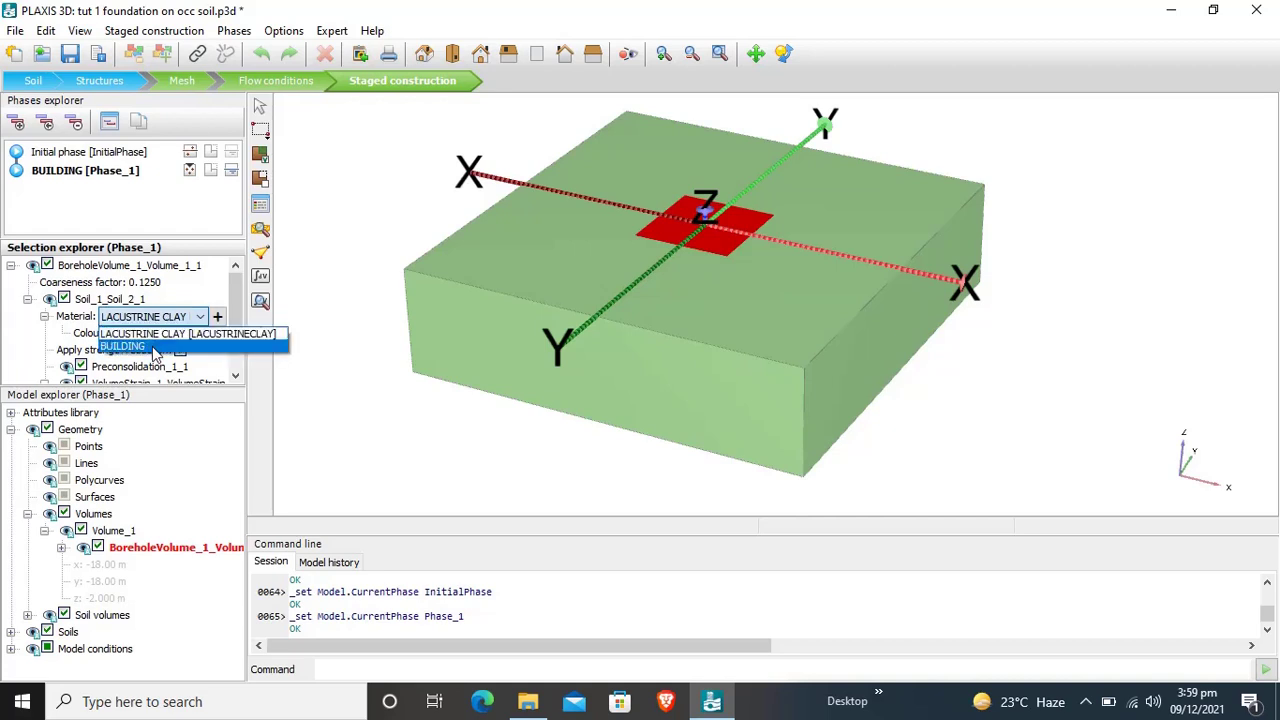
pyautogui.click(155, 347)
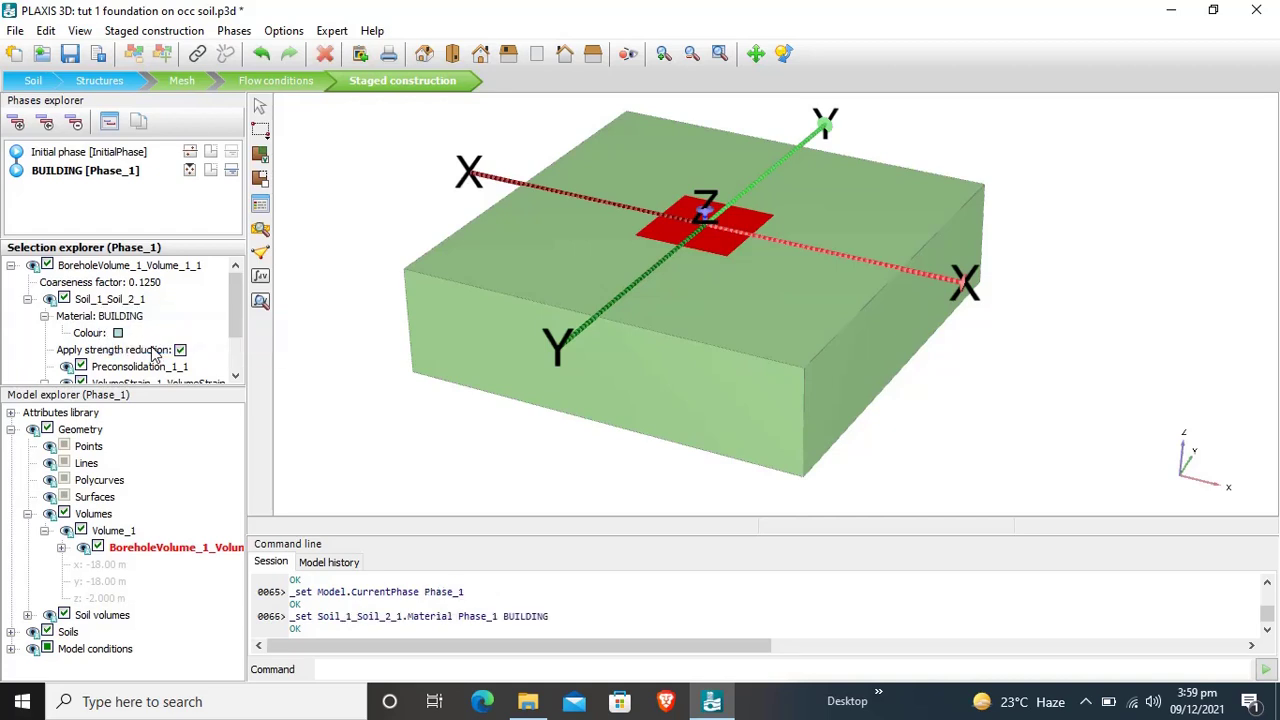
pyautogui.click(460, 436)
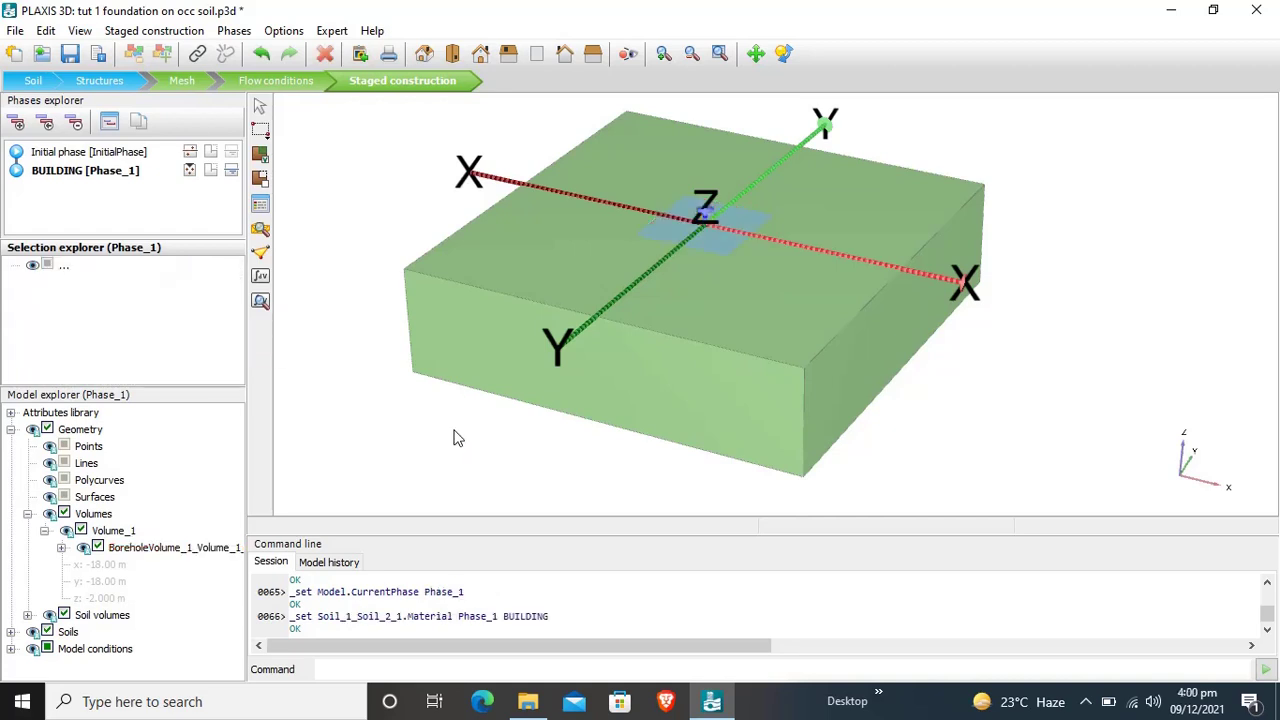
# Check the material assigned to the foundation volume in the model and collapse the Volumes and Geometry groups
pyautogui.click(716, 235)
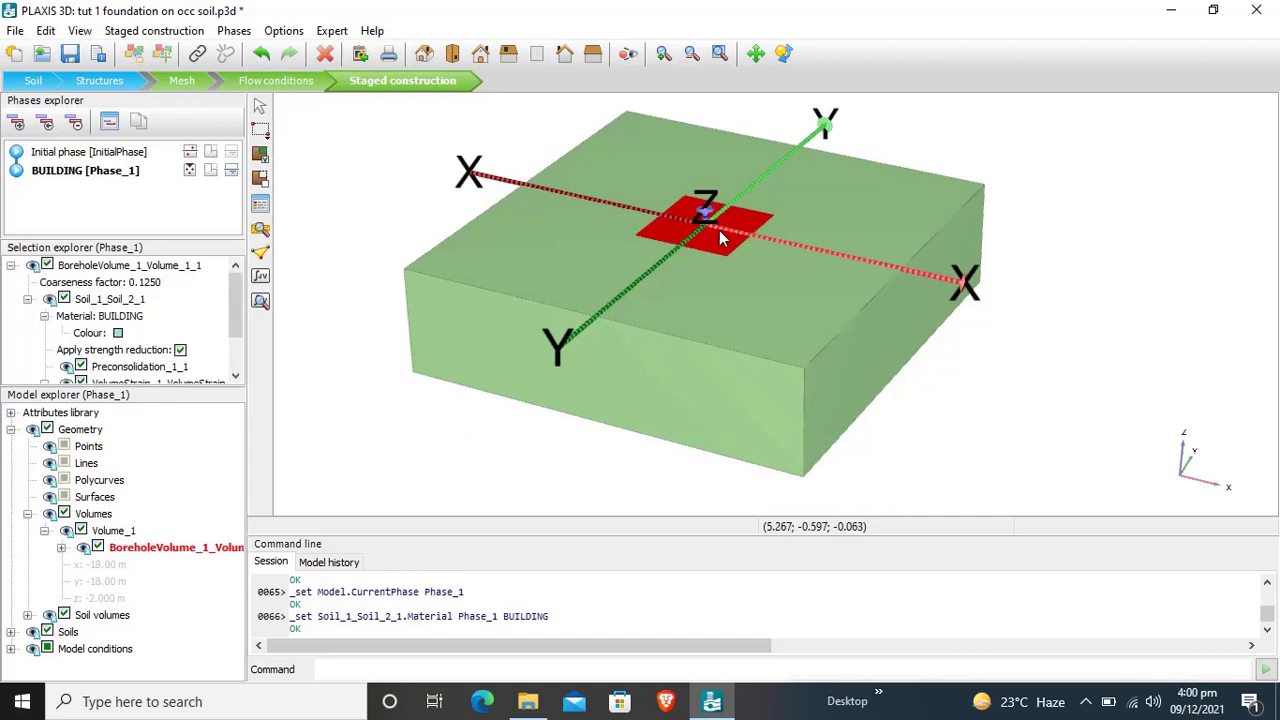
pyautogui.click(285, 378)
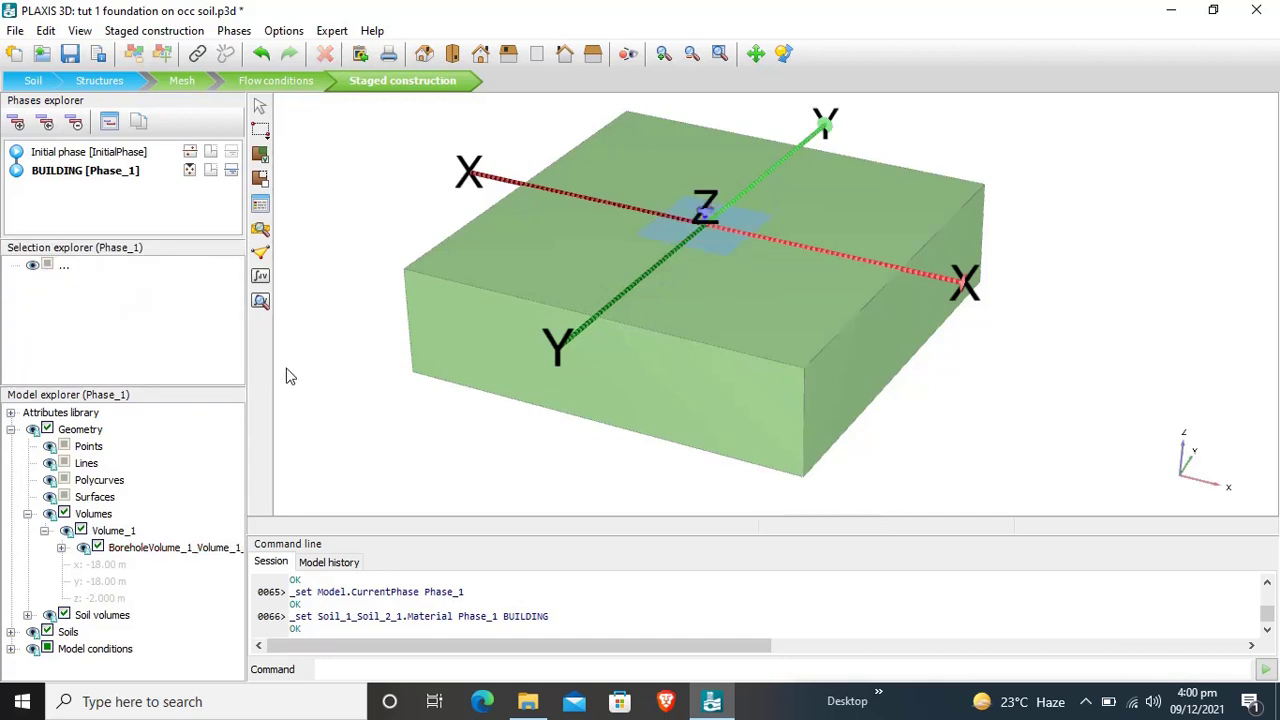
pyautogui.click(28, 514)
pyautogui.click(10, 429)
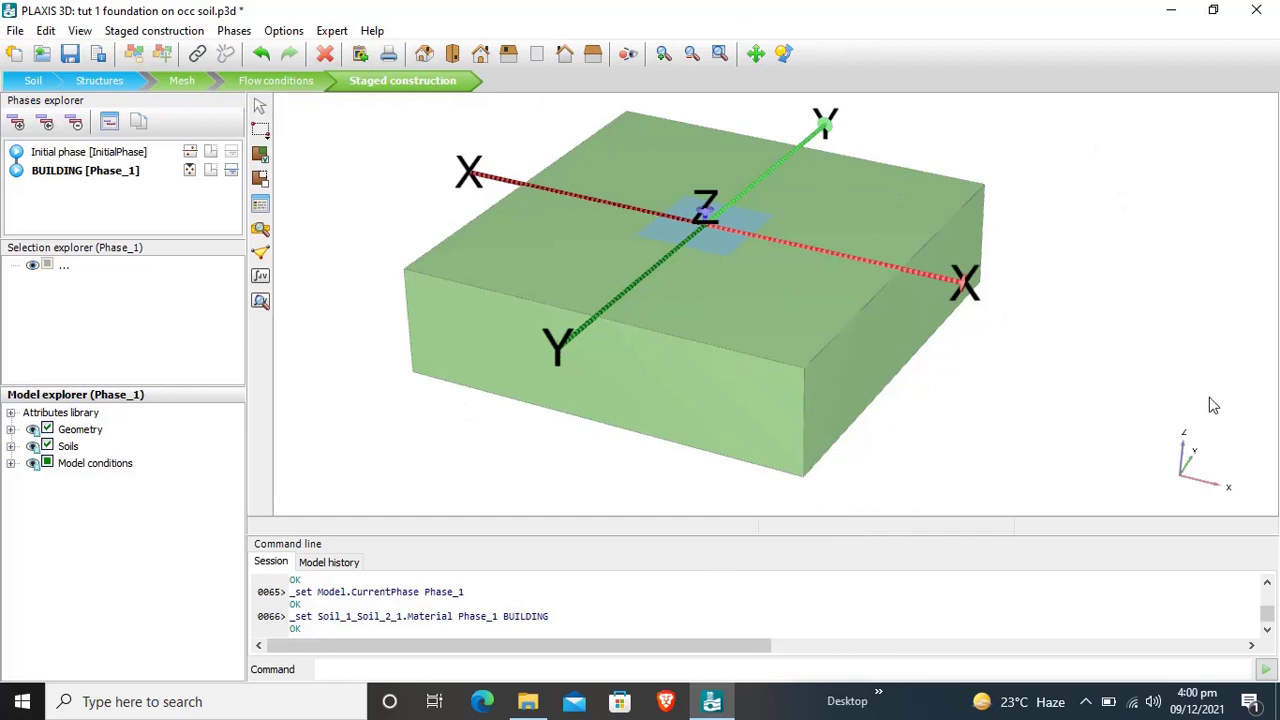
# Calculate the phases, ignoring the feedback about nodes and stress points for curves
pyautogui.click(260, 280)
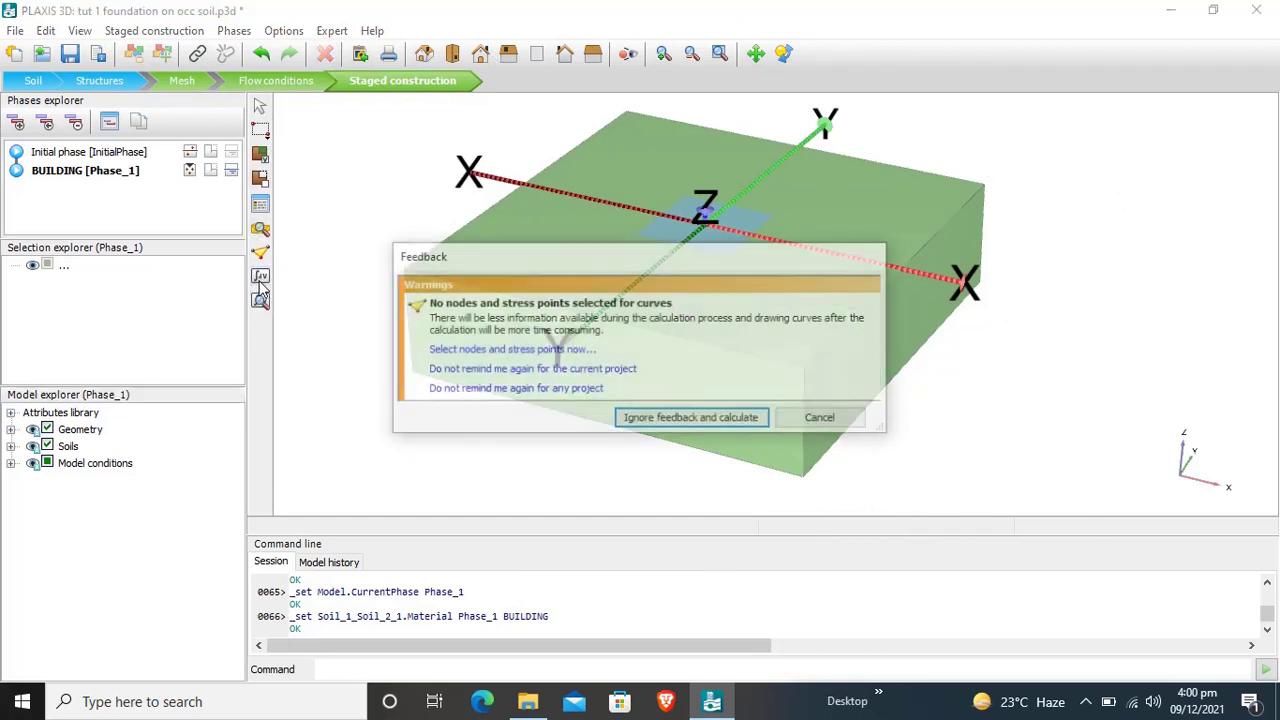
pyautogui.click(702, 419)
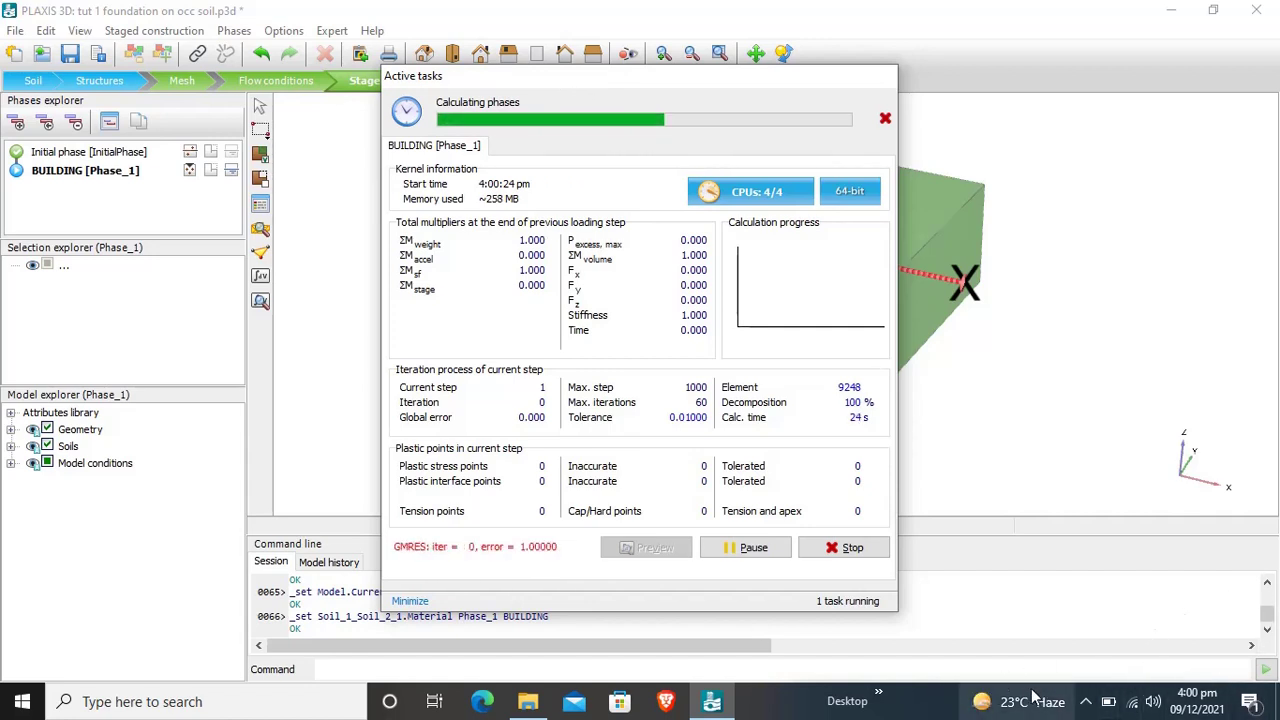
pyautogui.click(1086, 702)
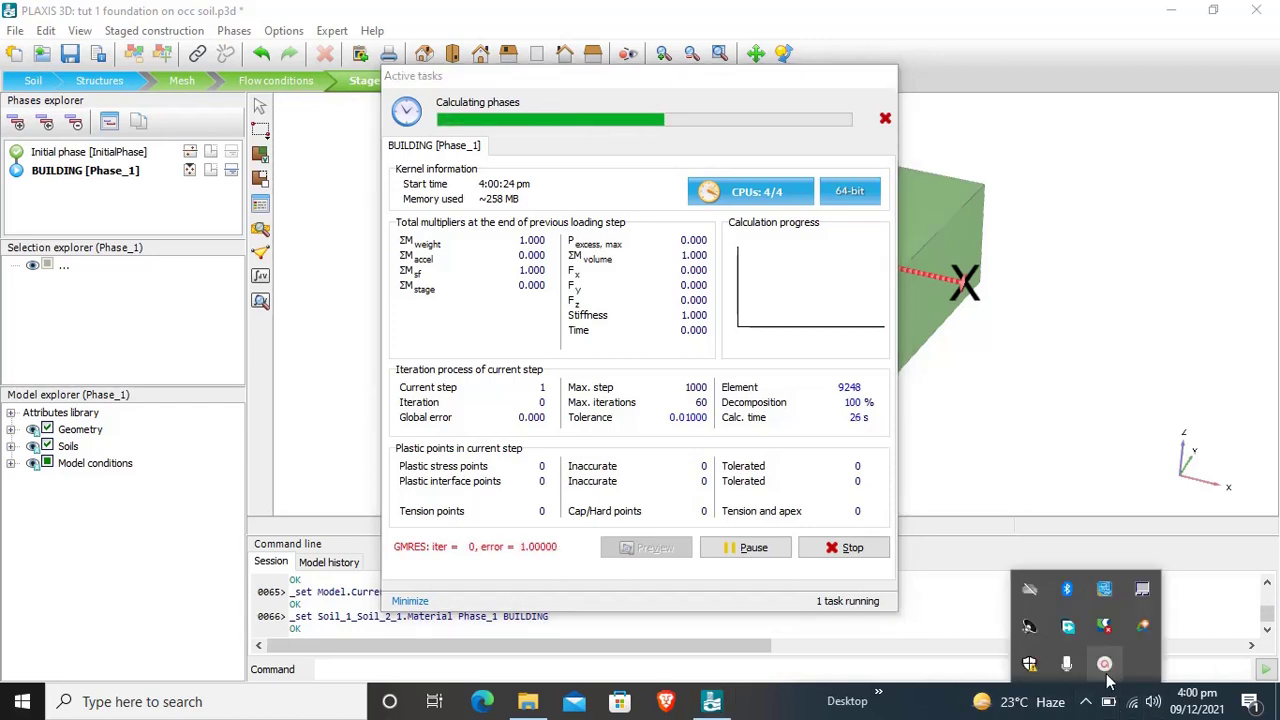
pyautogui.click(958, 667)
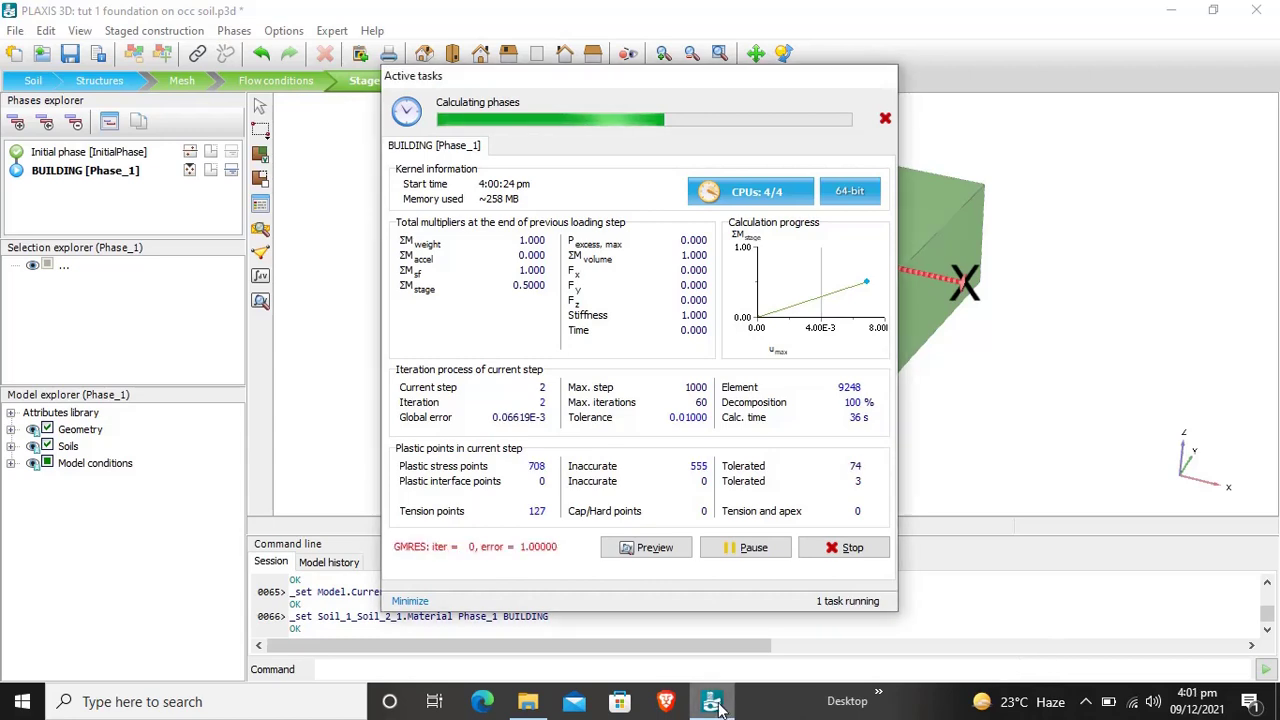
pyautogui.moveTo(718, 705)
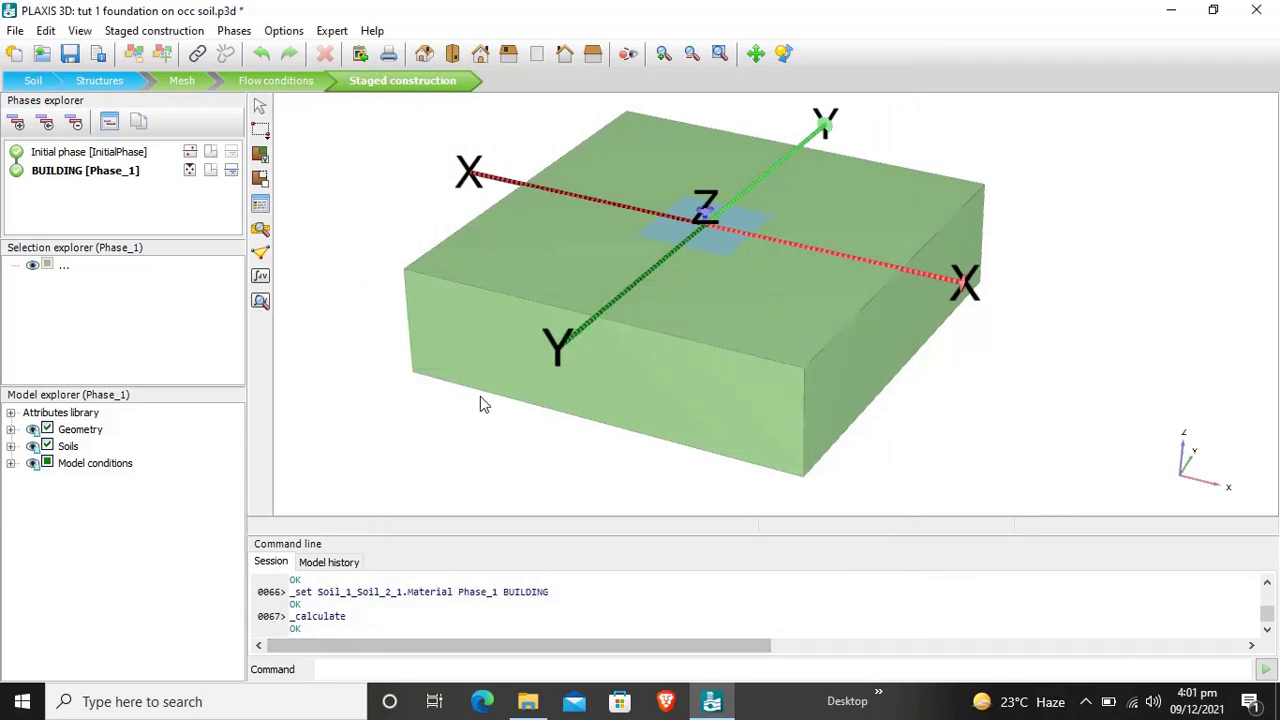
# Open the calculation results of the BUILDING phase and display the total displacements u_z
pyautogui.click(261, 303)
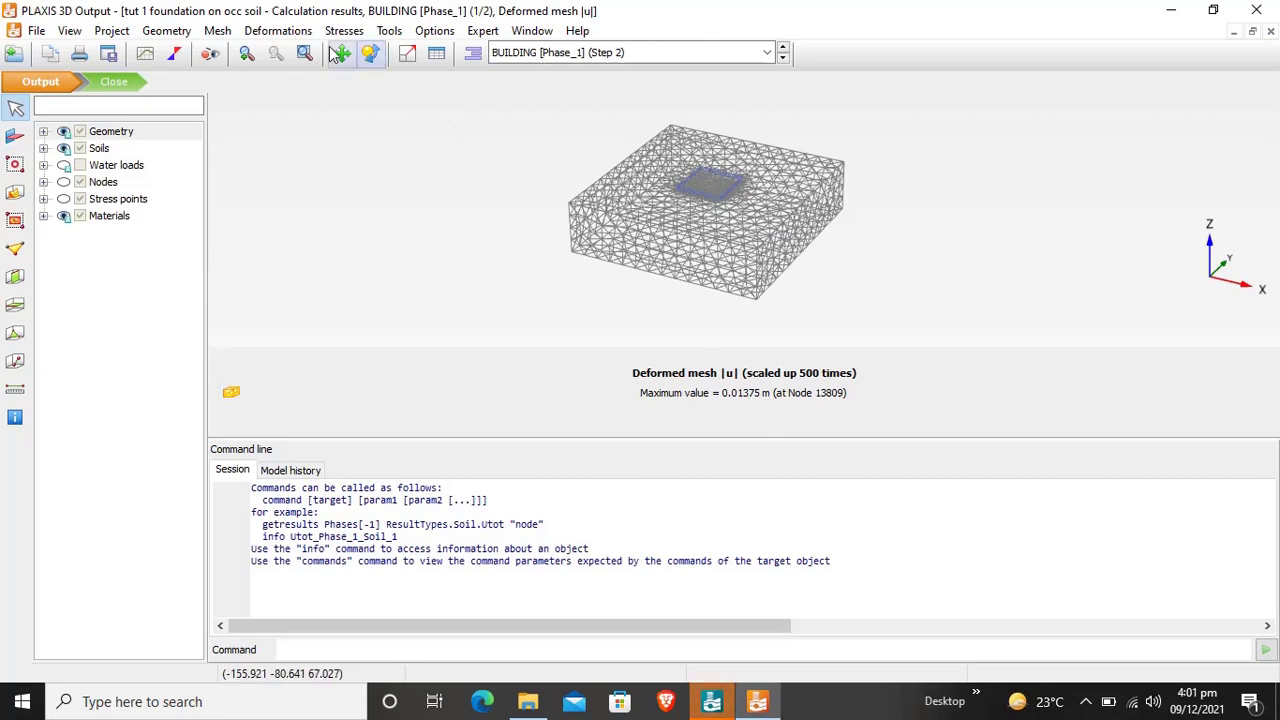
pyautogui.click(283, 31)
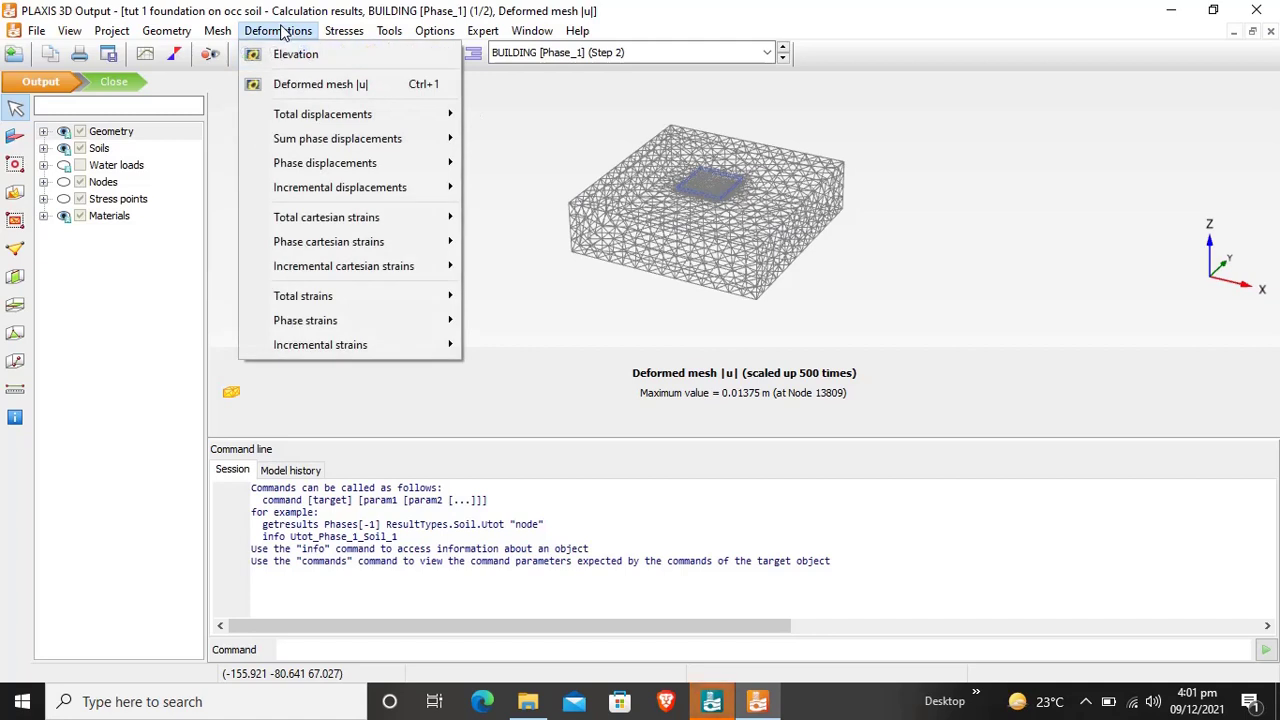
pyautogui.moveTo(315, 118)
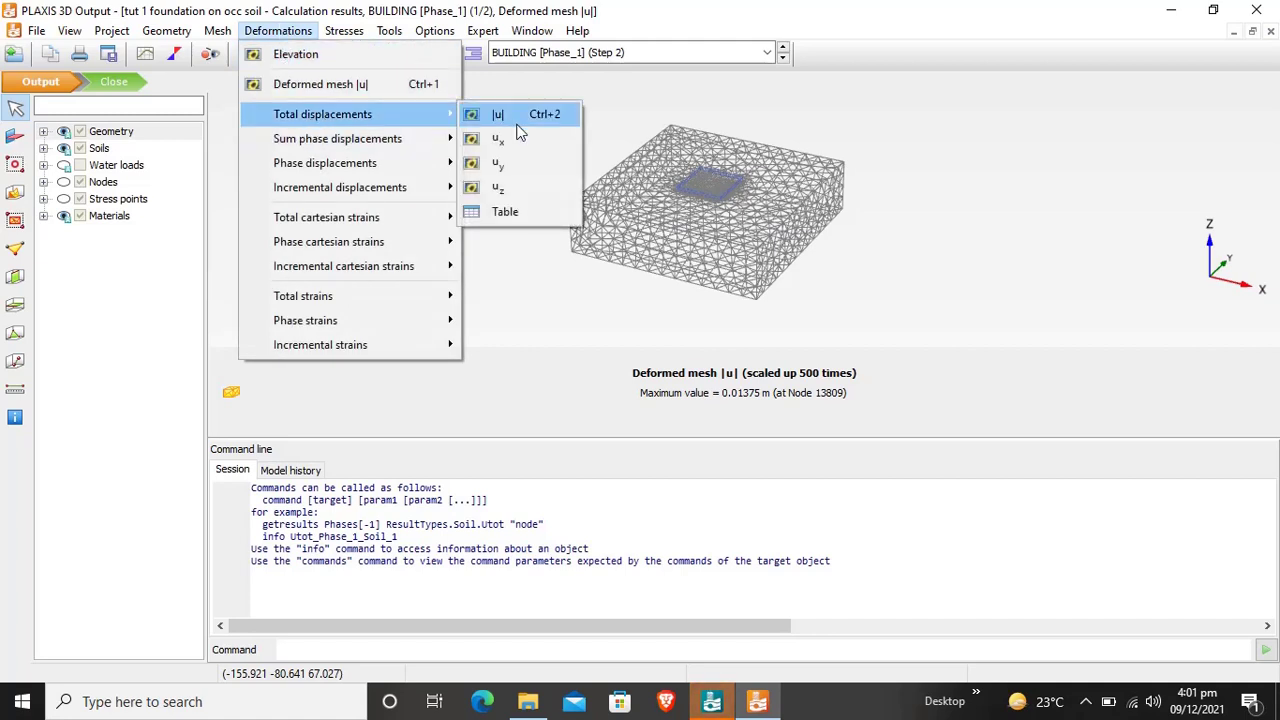
pyautogui.click(521, 191)
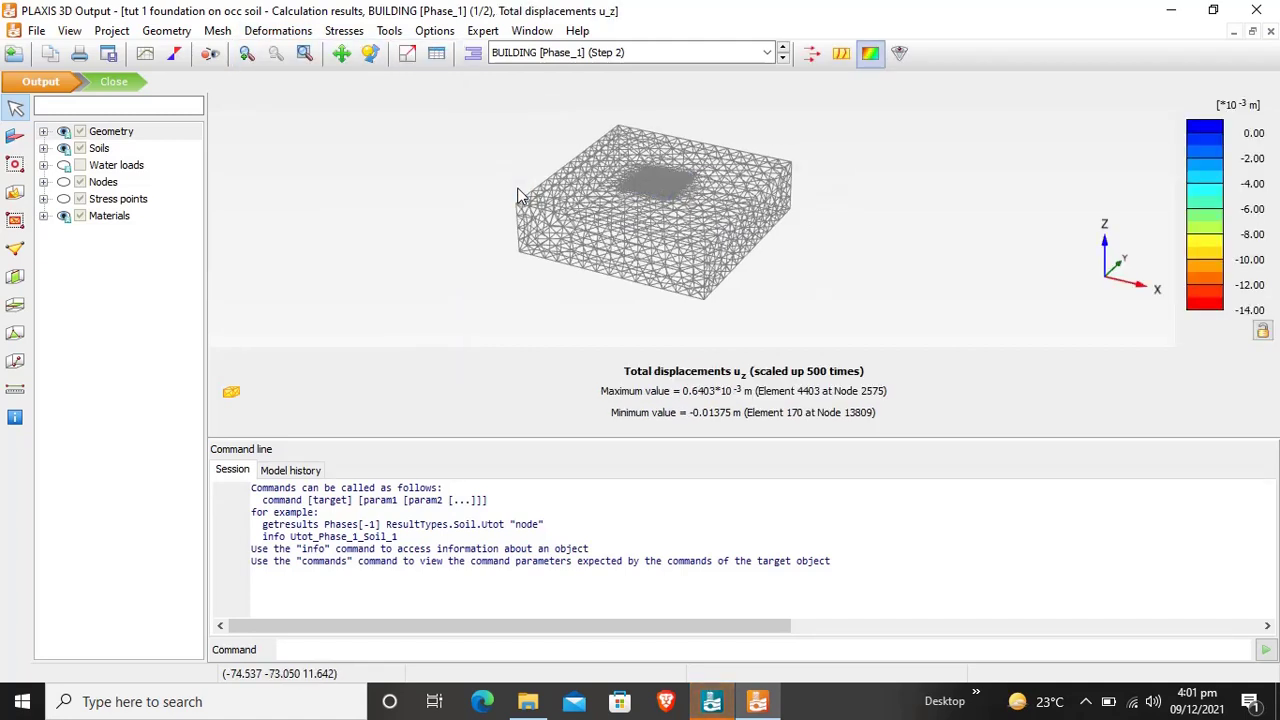
# Try the contour line display of the u_z results, return to shadings and examine the mesh around the foundation up close
pyautogui.click(842, 54)
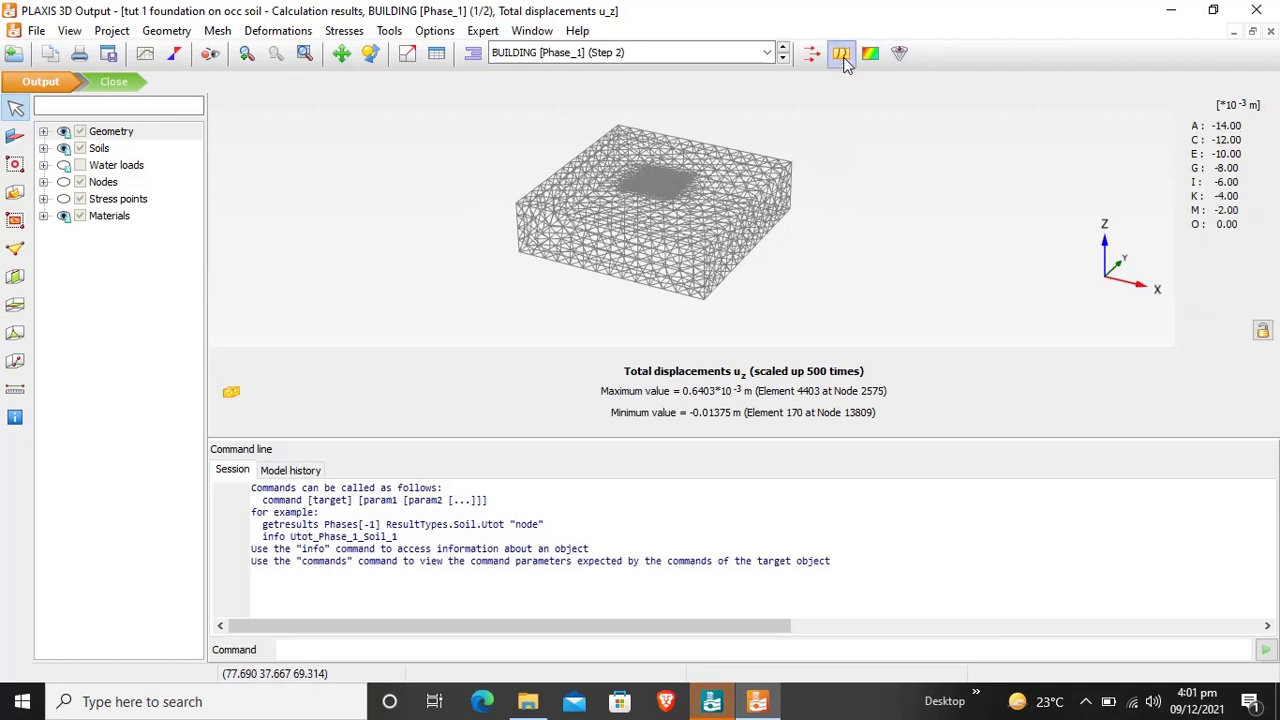
pyautogui.click(870, 54)
pyautogui.moveTo(645, 222); pyautogui.dragTo(708, 247, button='right')
pyautogui.scroll(3, 708, 247)
pyautogui.scroll(3, 708, 247)
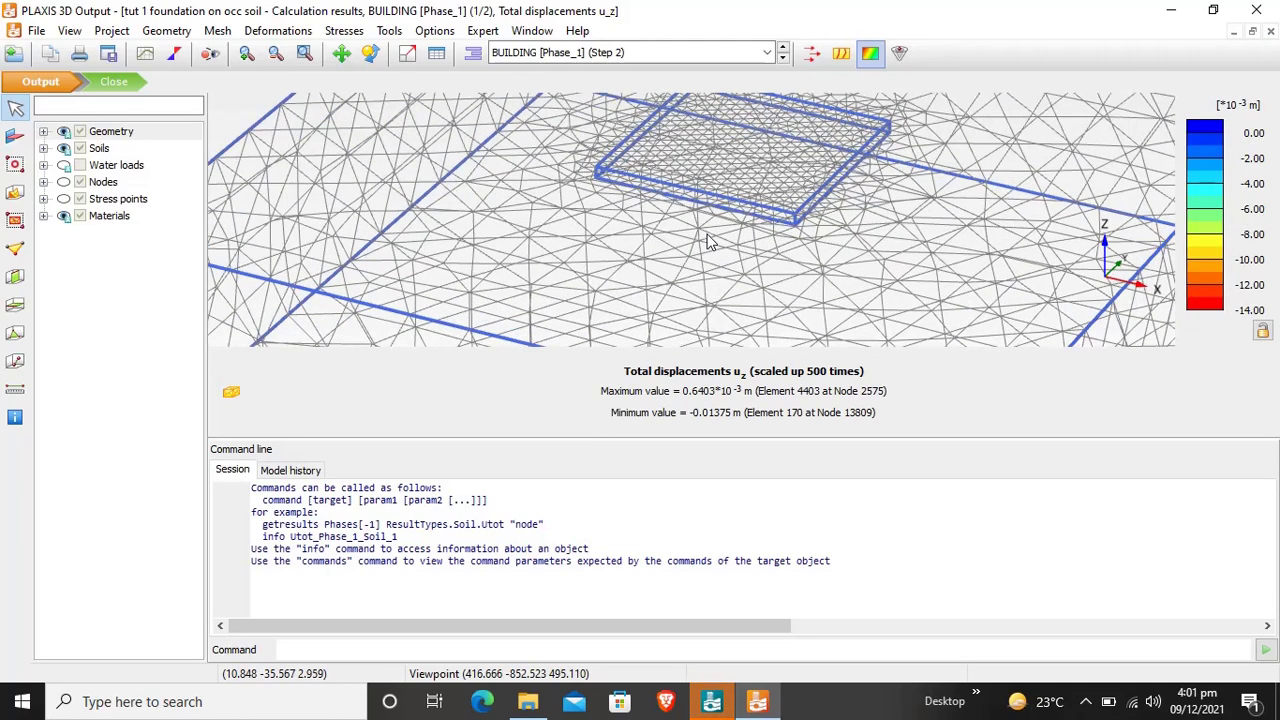
# Cut a vertical cross section through the foundation from about (-87.7, 3.7) to (87.7, 2.1) m and examine its u_z displacement shadings
pyautogui.scroll(-5, 705, 232)
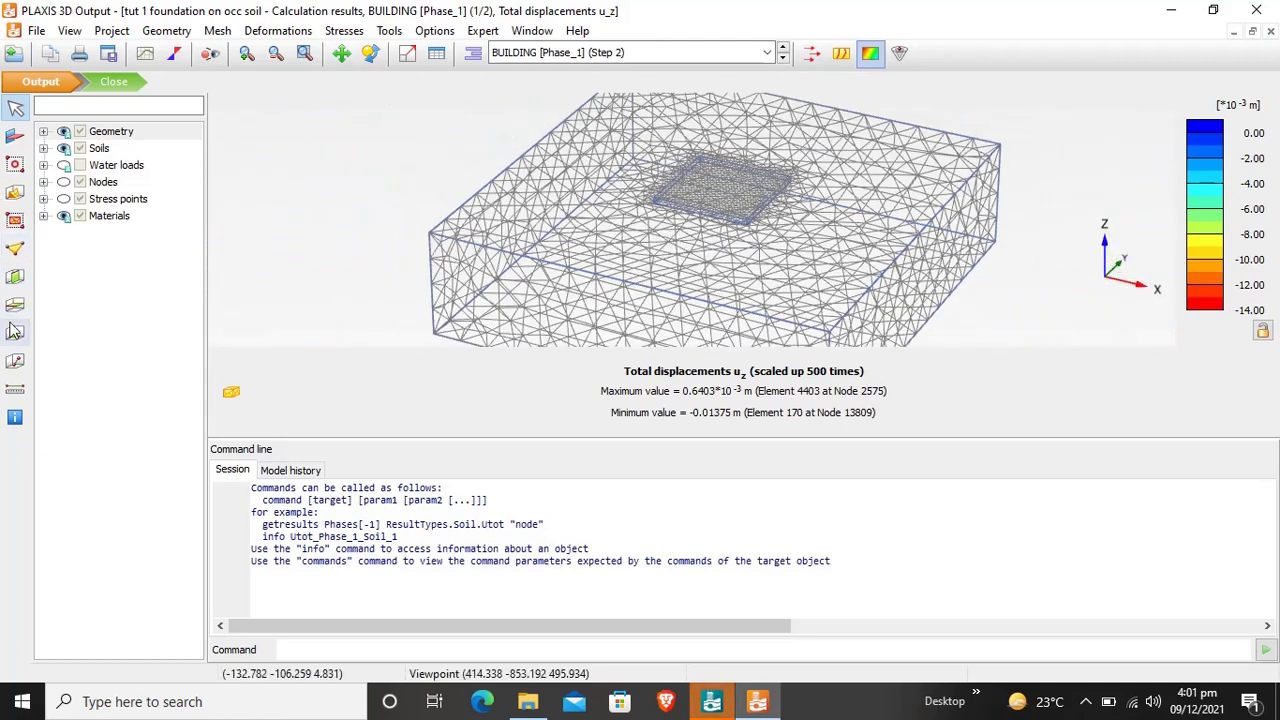
pyautogui.click(16, 280)
pyautogui.click(490, 208)
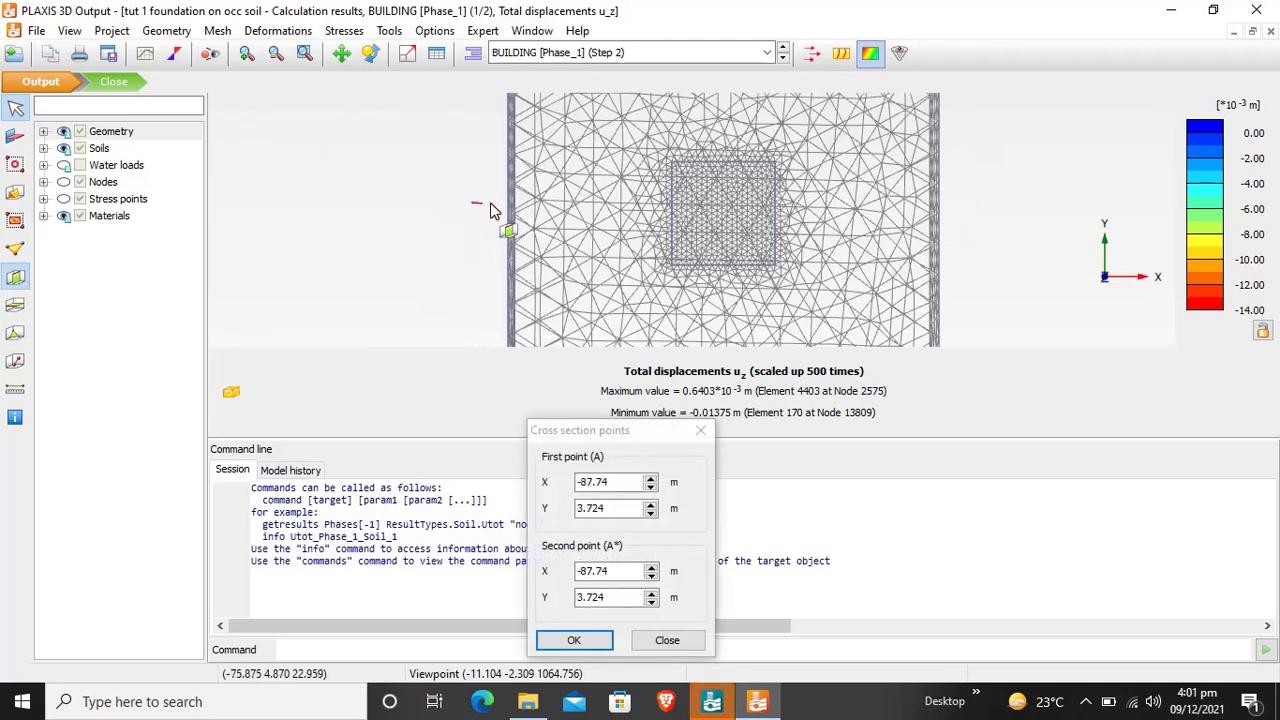
pyautogui.click(977, 210)
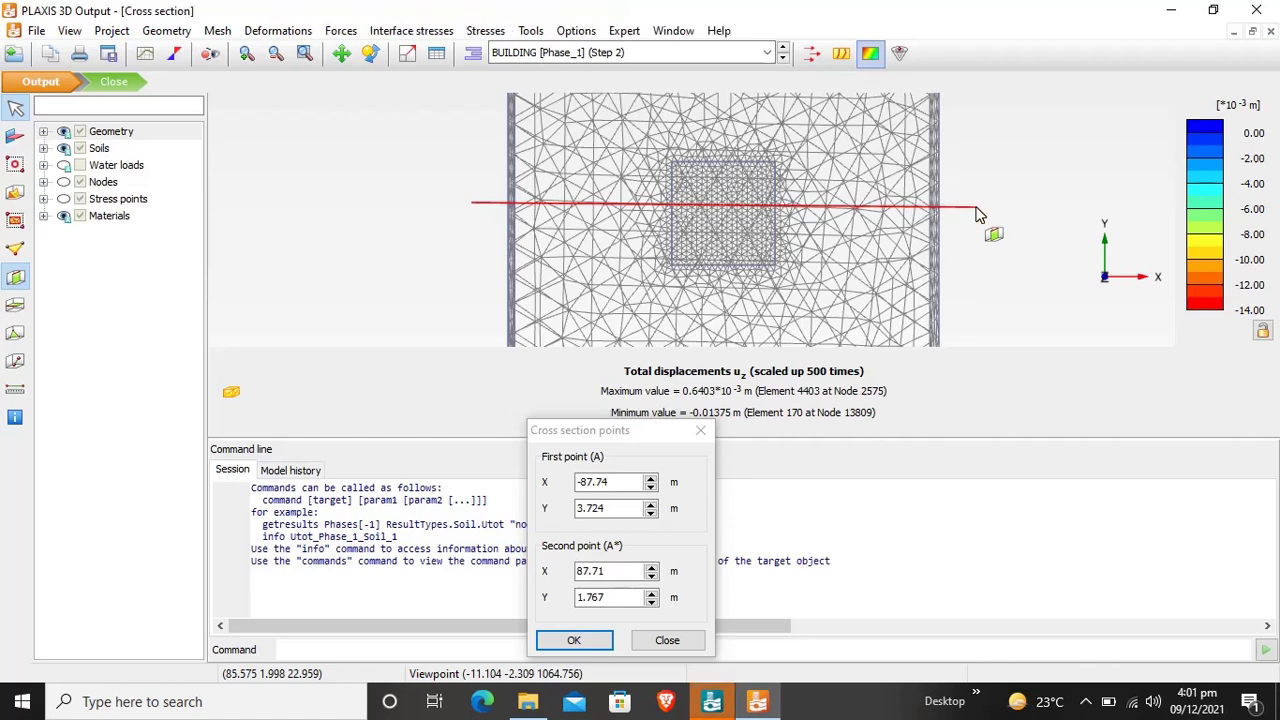
pyautogui.press('Return')
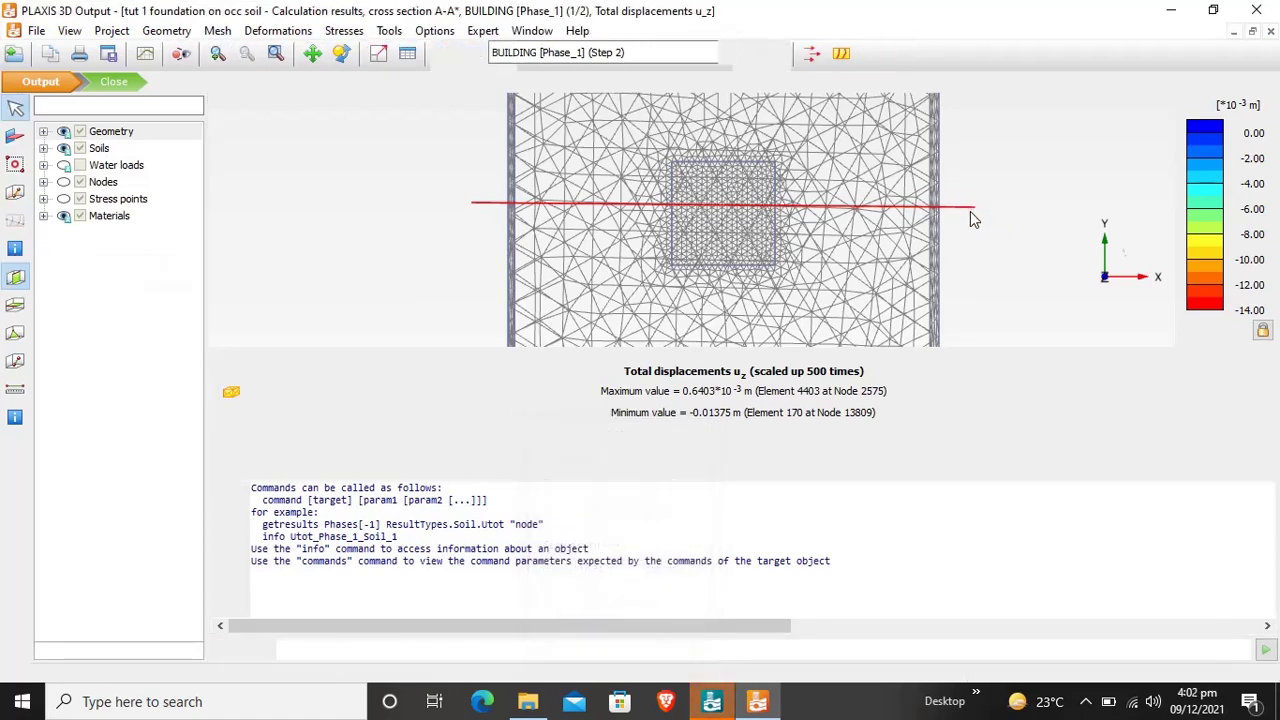
pyautogui.scroll(4, 740, 218)
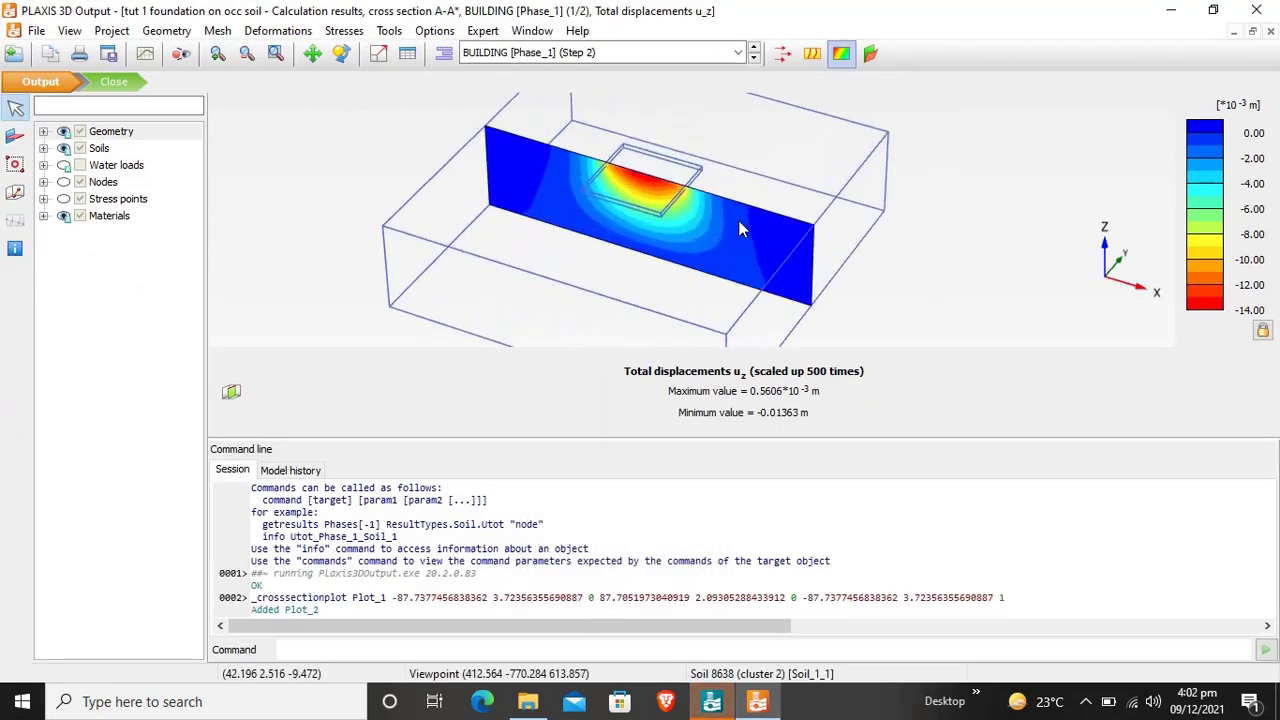
pyautogui.scroll(-4, 741, 209)
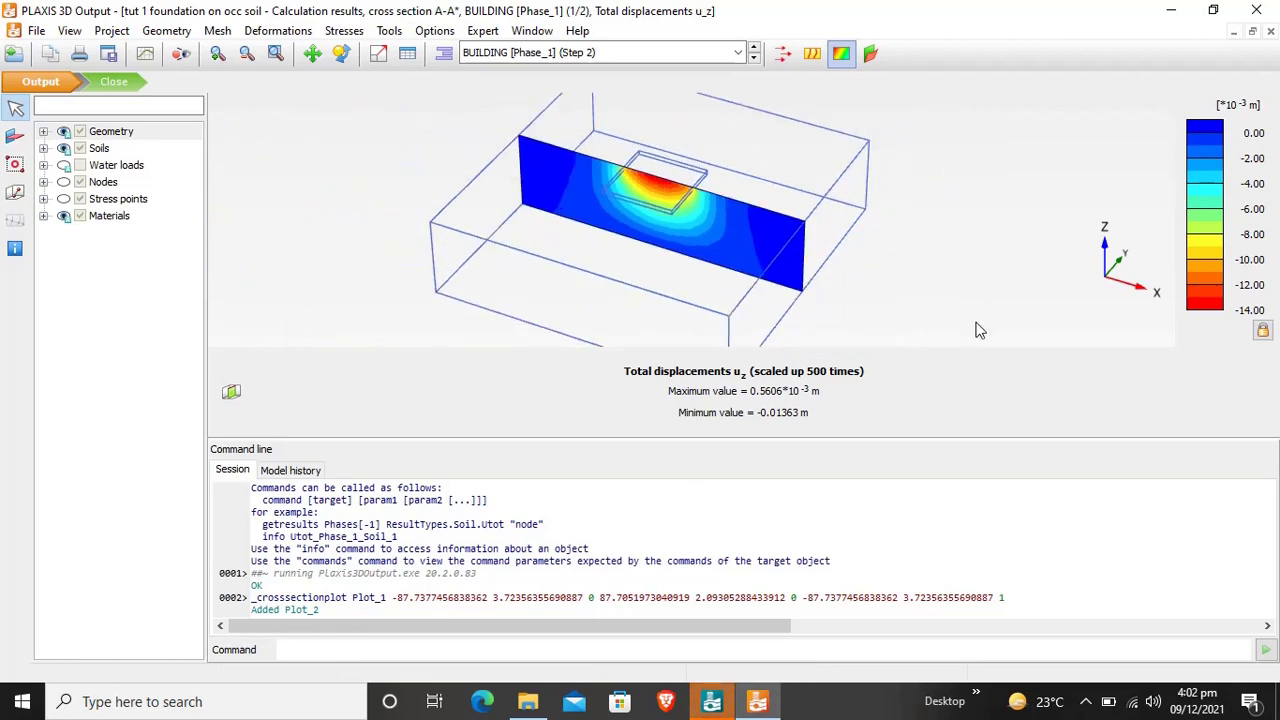
pyautogui.keyDown('ctrl'); pyautogui.moveTo(980, 227); pyautogui.dragTo(1034, 213, button='right'); pyautogui.keyUp('ctrl')
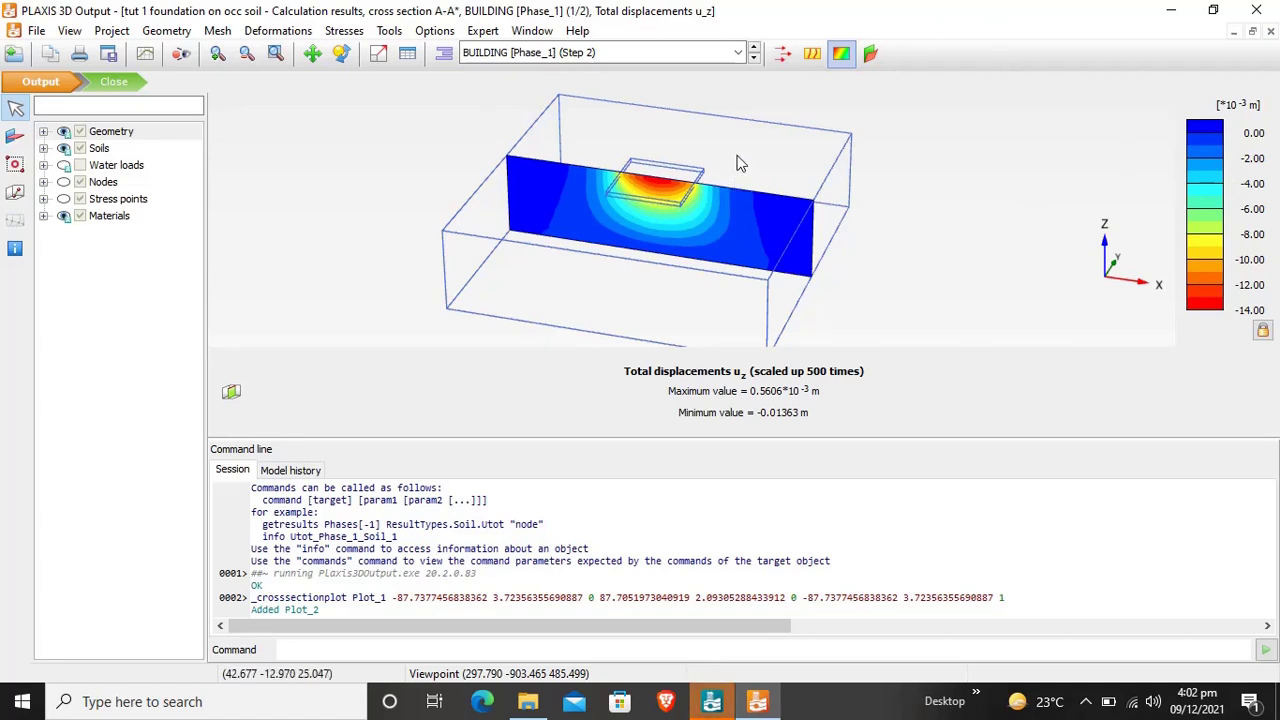
pyautogui.keyDown('shift'); pyautogui.moveTo(731, 222); pyautogui.dragTo(702, 203, button='right'); pyautogui.keyUp('shift')
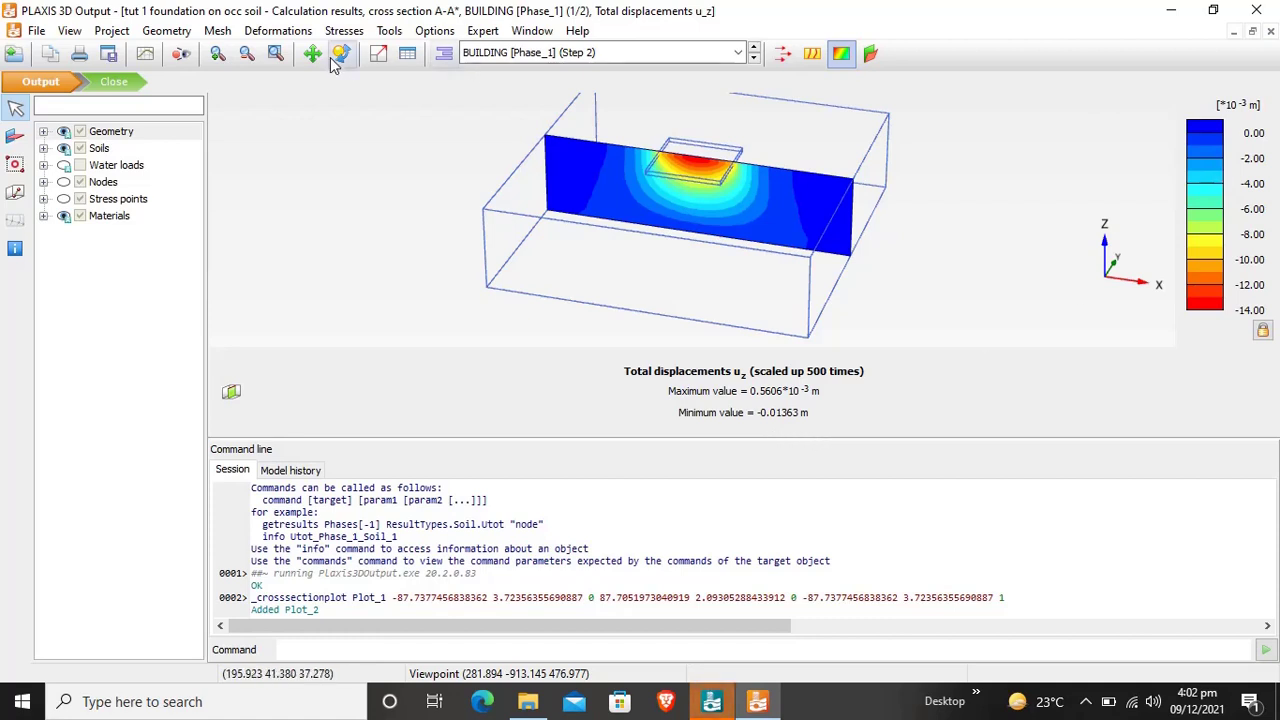
pyautogui.click(278, 30)
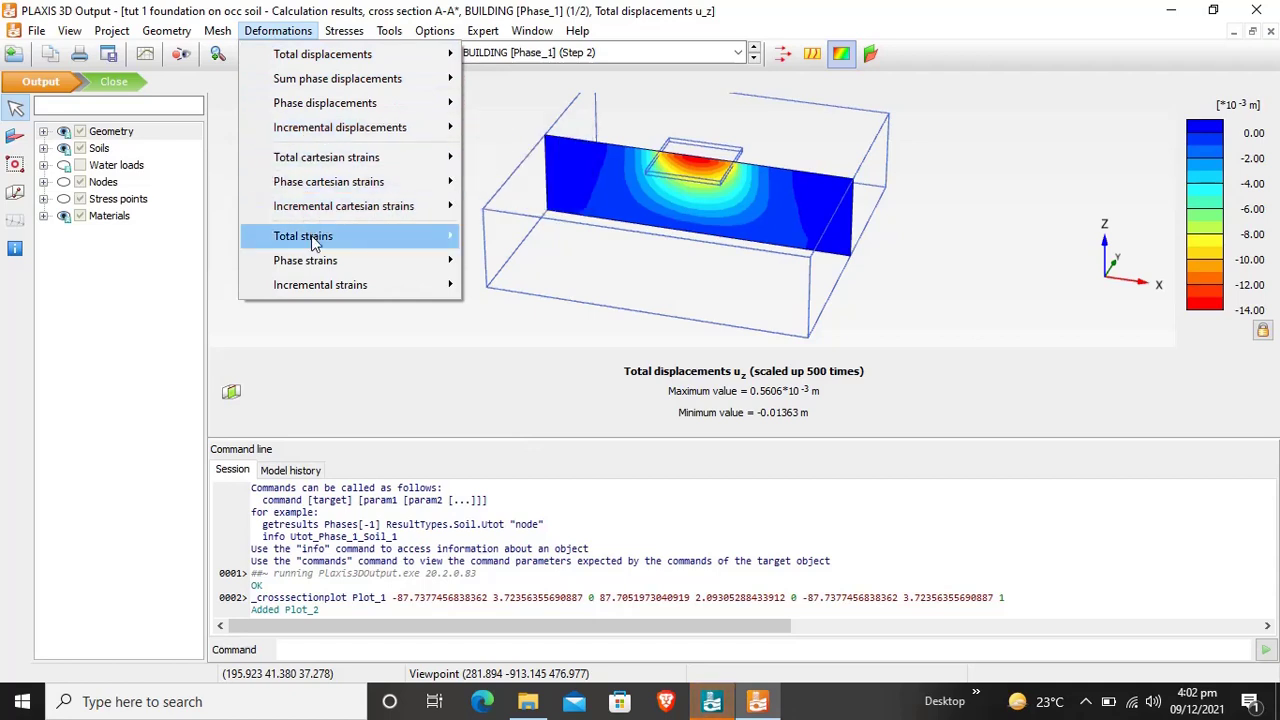
pyautogui.moveTo(358, 62)
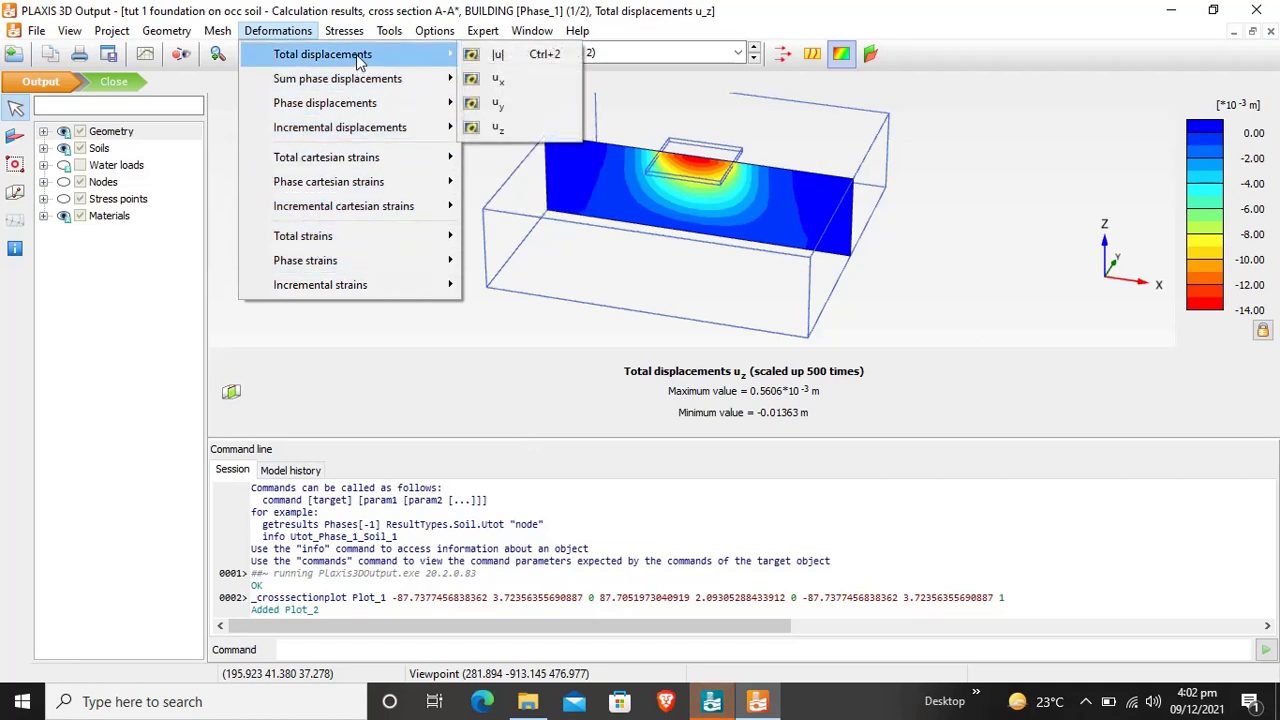
pyautogui.moveTo(325, 38)
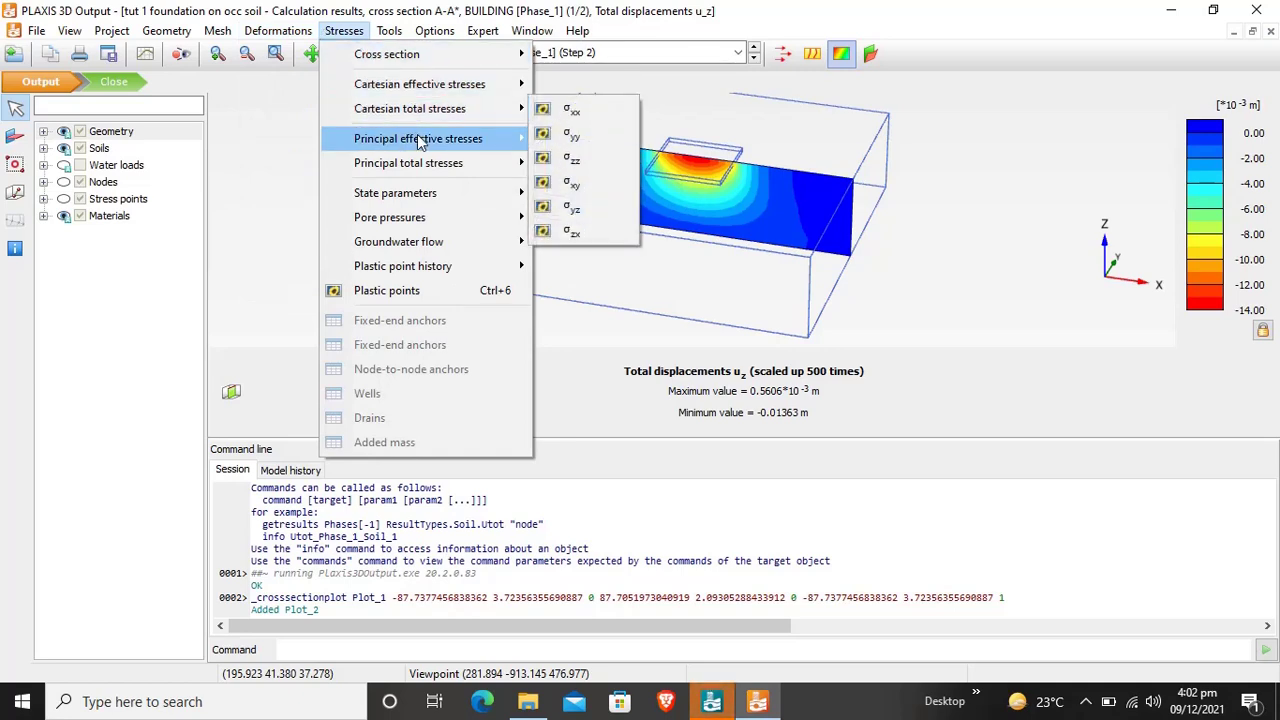
pyautogui.moveTo(441, 178)
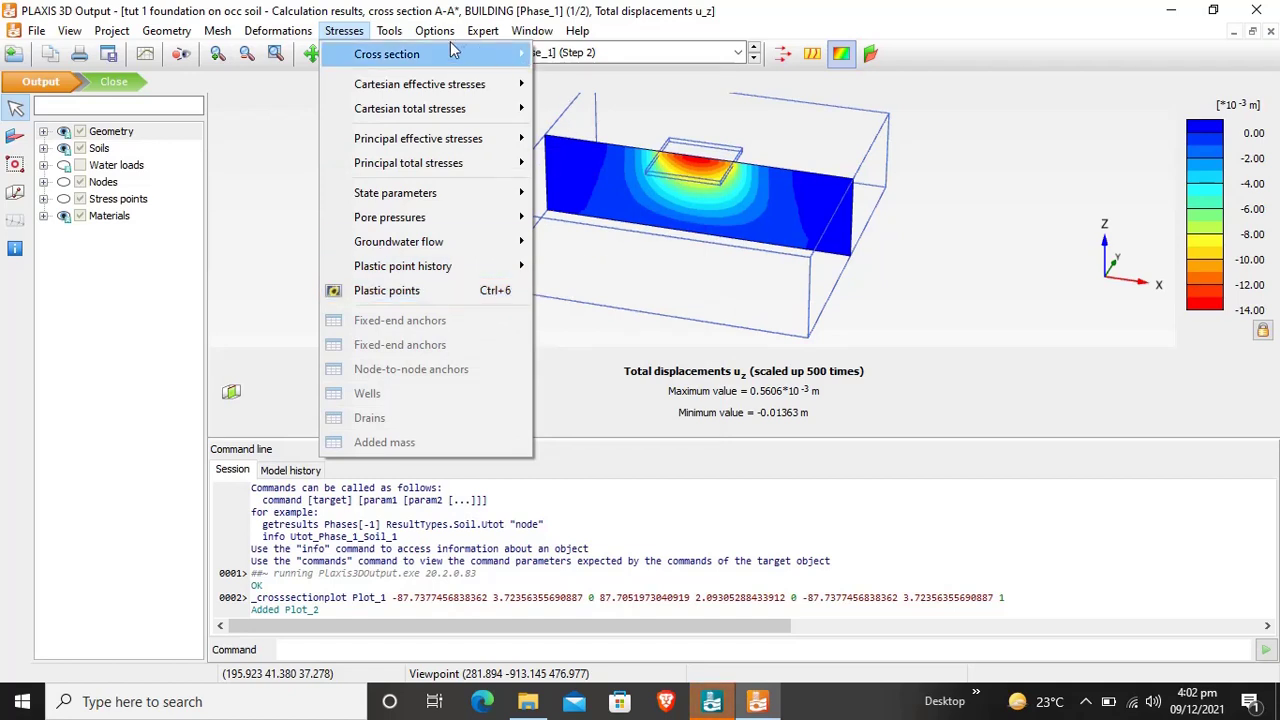
pyautogui.click(812, 34)
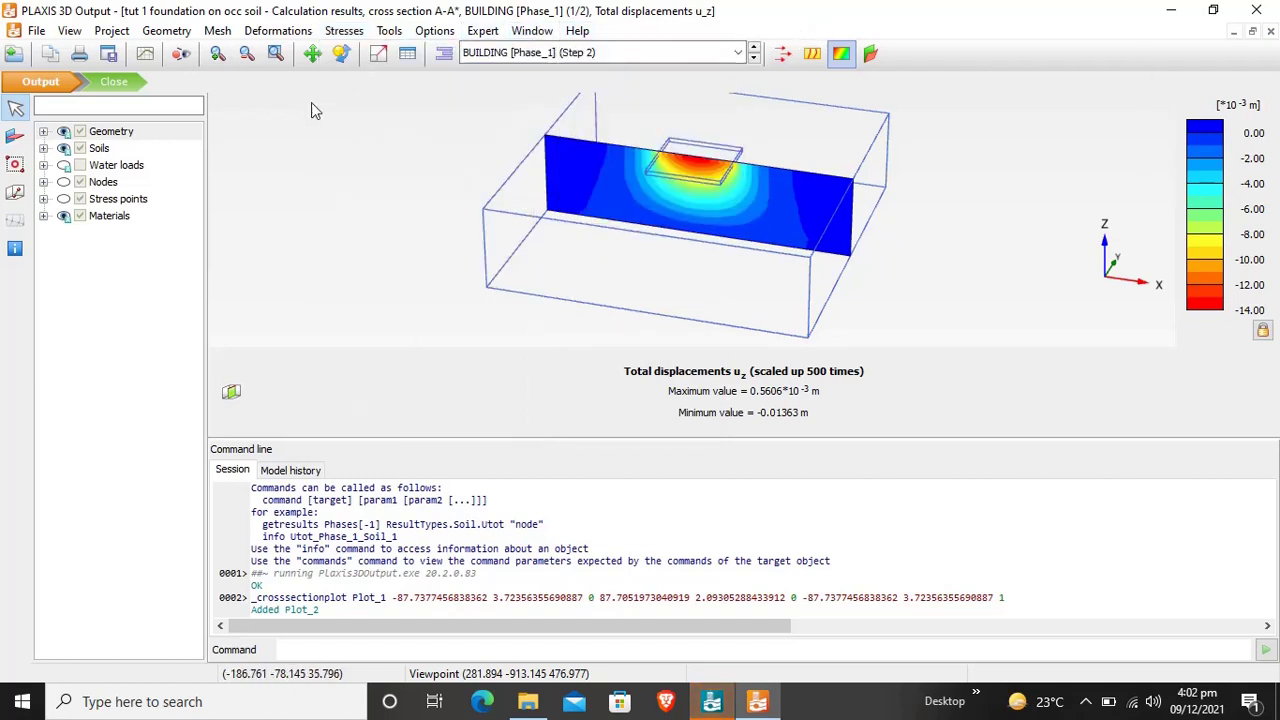